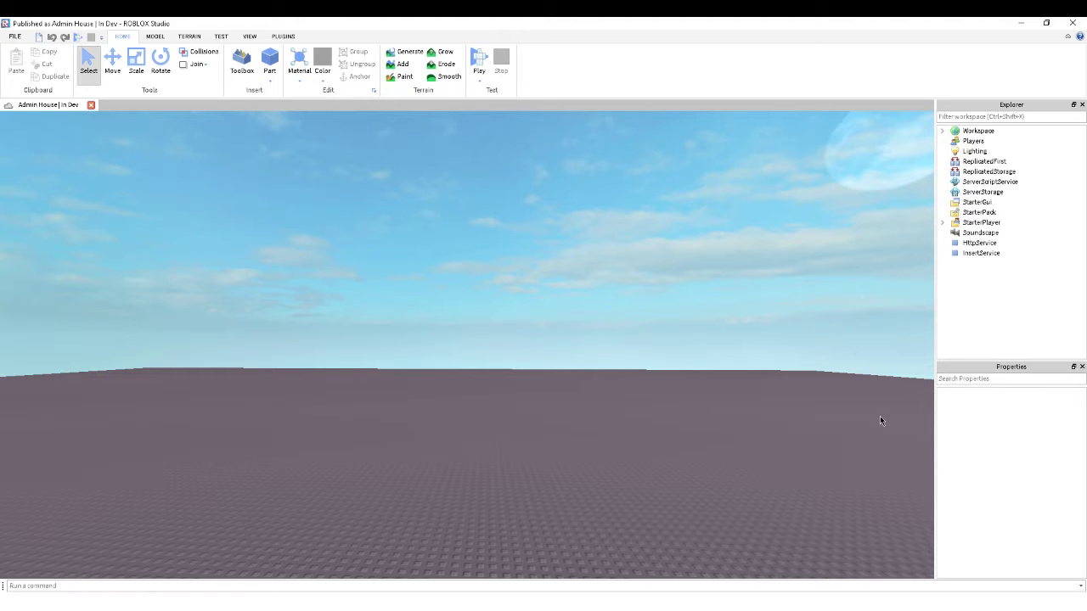
# Step: Insert a ScreenGui under StarterGui and rename it Open/CloseGUI
pyautogui.rightClick(984, 203)
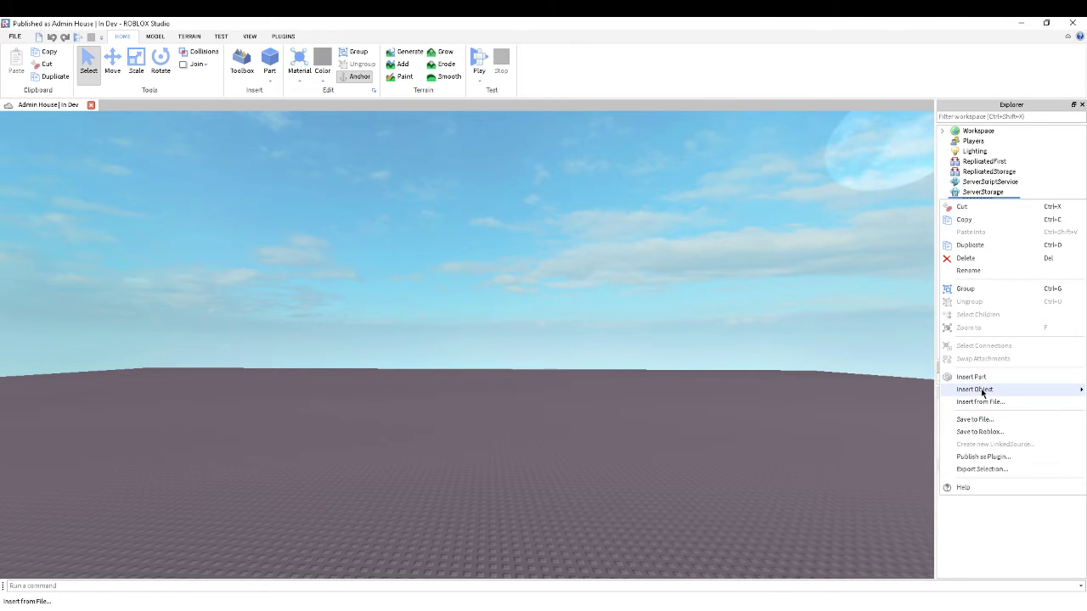
pyautogui.moveTo(951, 391)
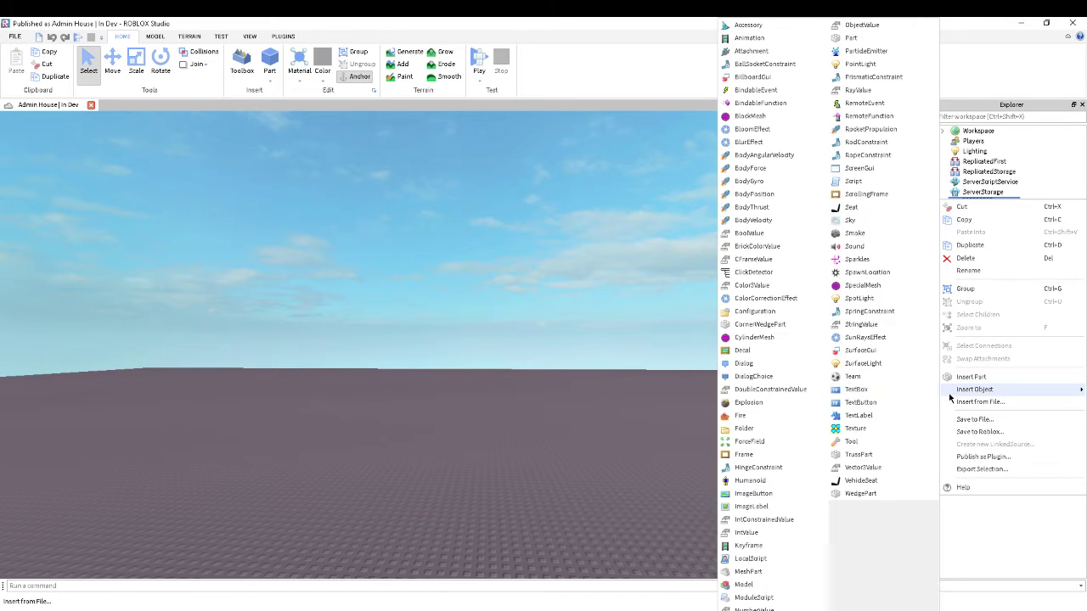
pyautogui.click(861, 170)
pyautogui.moveTo(744, 262); pyautogui.dragTo(742, 277, button='right')
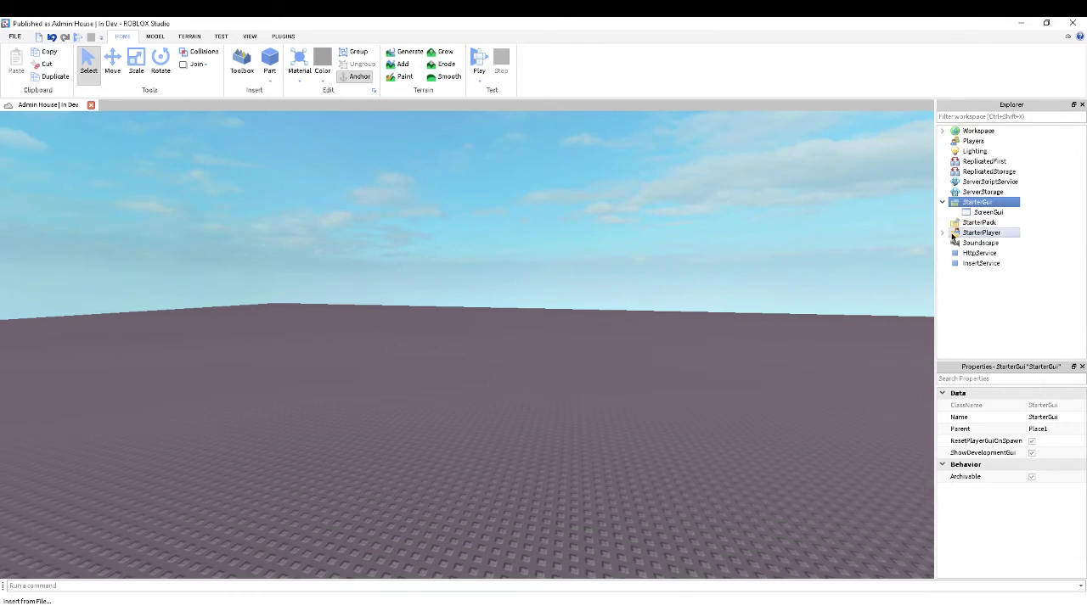
pyautogui.click(998, 213)
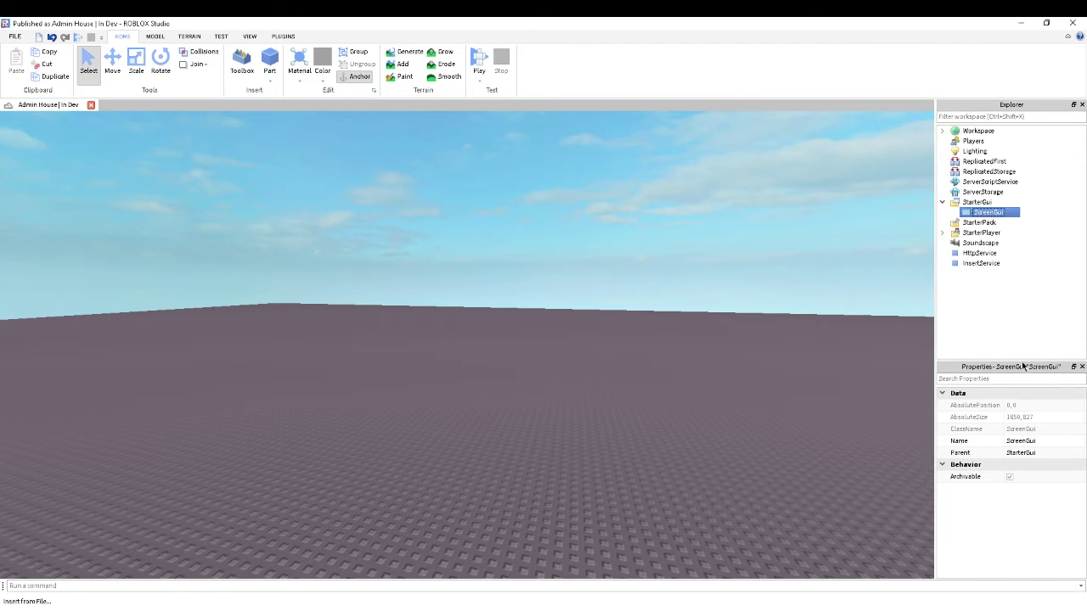
pyautogui.click(1047, 441)
pyautogui.write('Open/Close')
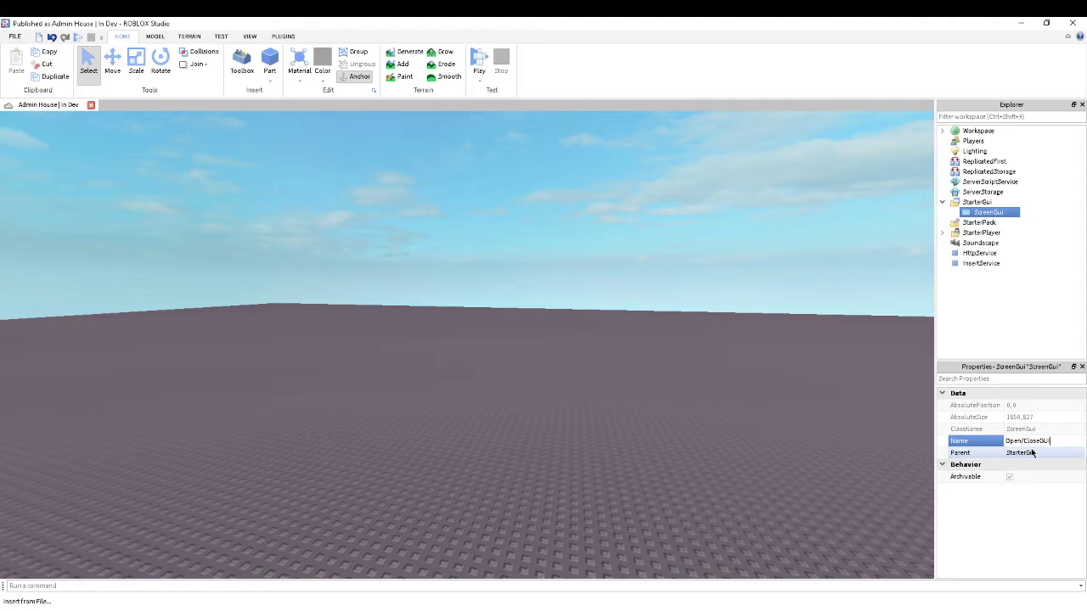
pyautogui.press('Return')
pyautogui.rightClick(1016, 213)
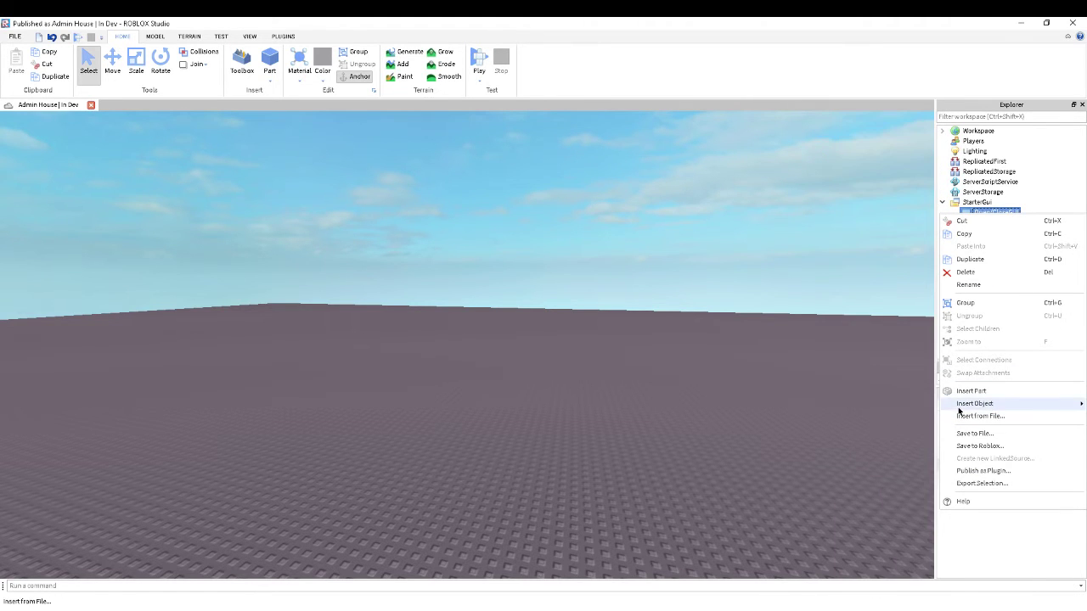
pyautogui.moveTo(965, 405)
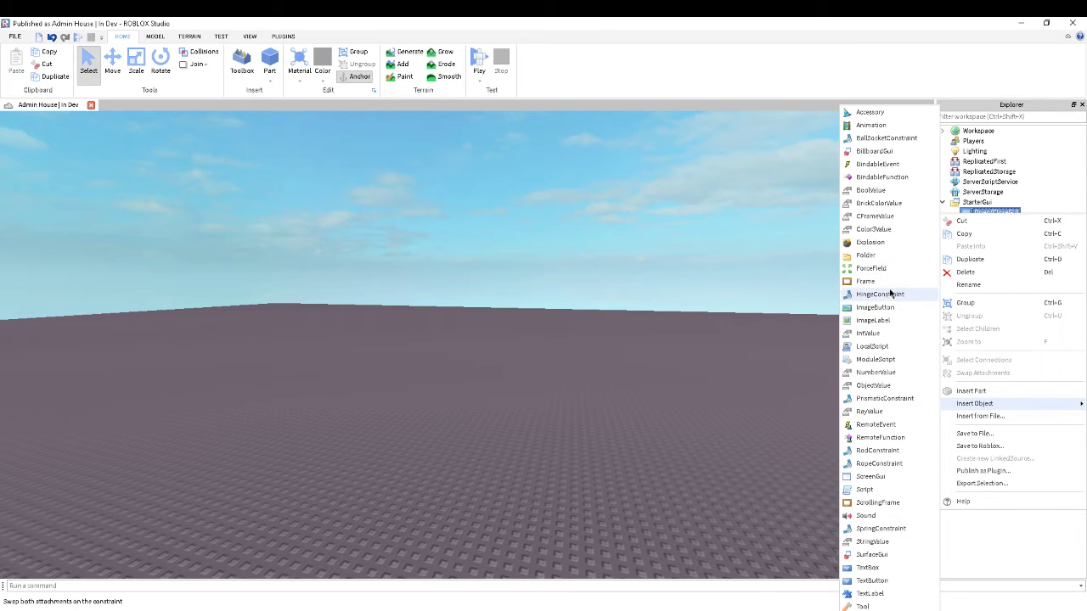
# Step: Insert a TextButton into Open/CloseGUI and select it
pyautogui.click(886, 581)
pyautogui.click(1018, 223)
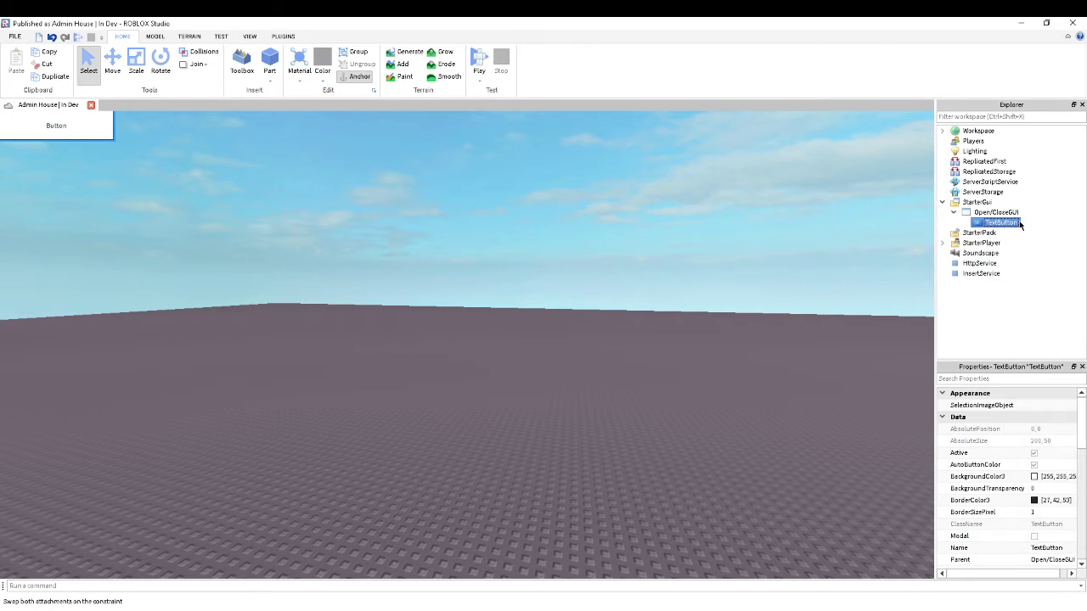
pyautogui.scroll(-5, 1056, 484)
pyautogui.scroll(5, 1048, 467)
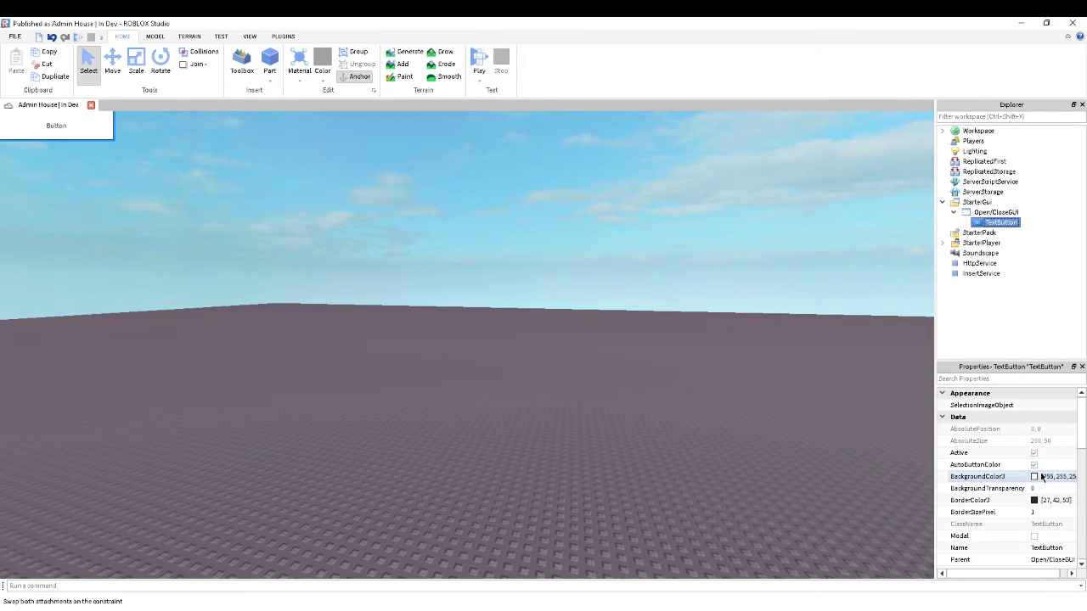
pyautogui.scroll(-10, 1040, 454)
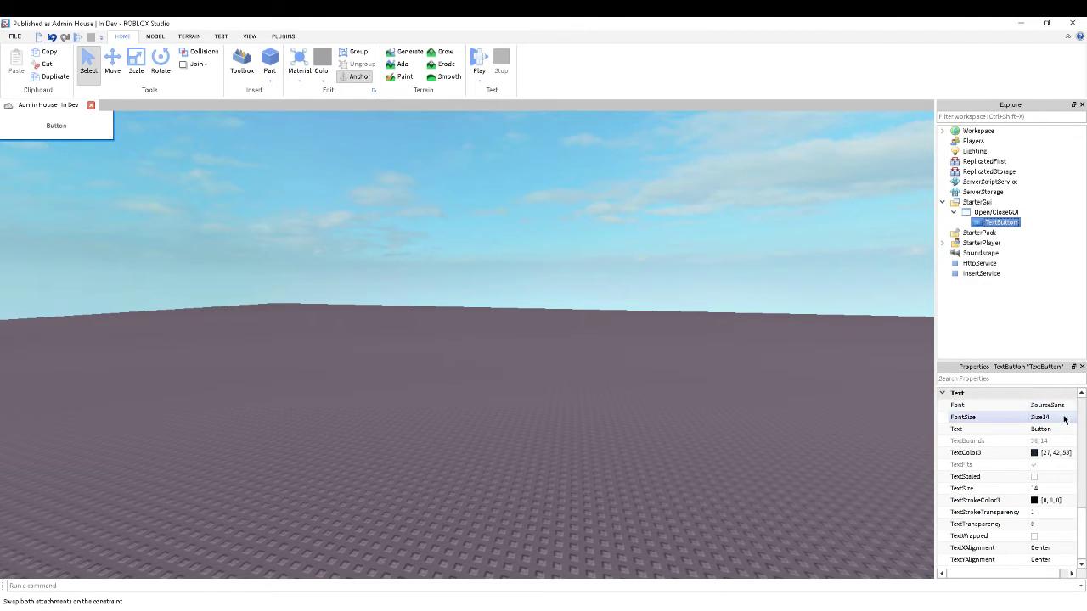
pyautogui.scroll(5, 1040, 458)
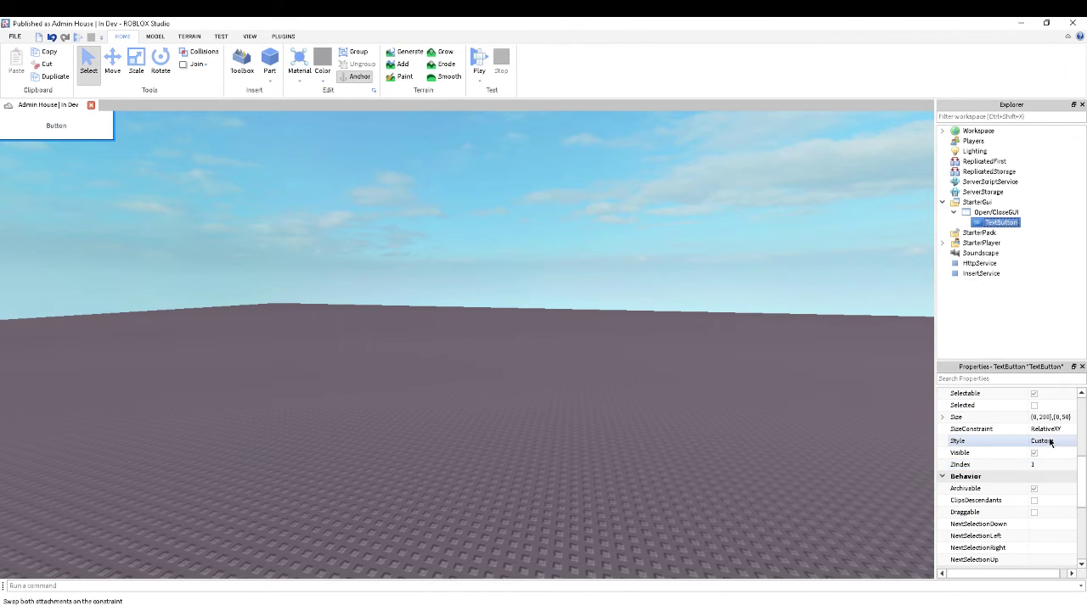
# Step: Try the RobloxButton and RobloxRoundButton styles, then set the button's Style back to Custom
pyautogui.click(1049, 442)
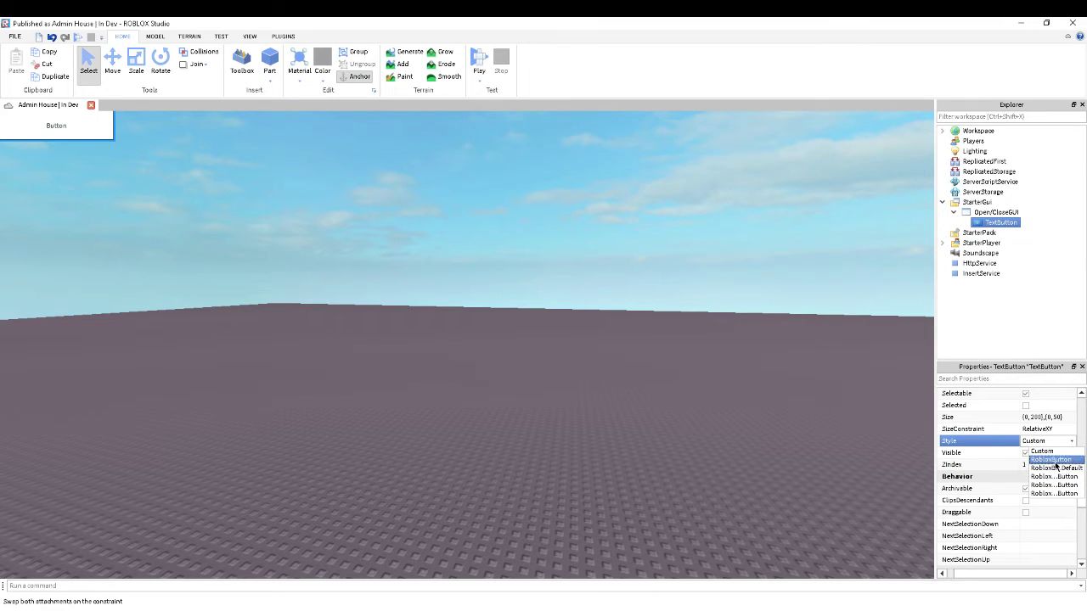
pyautogui.click(1055, 462)
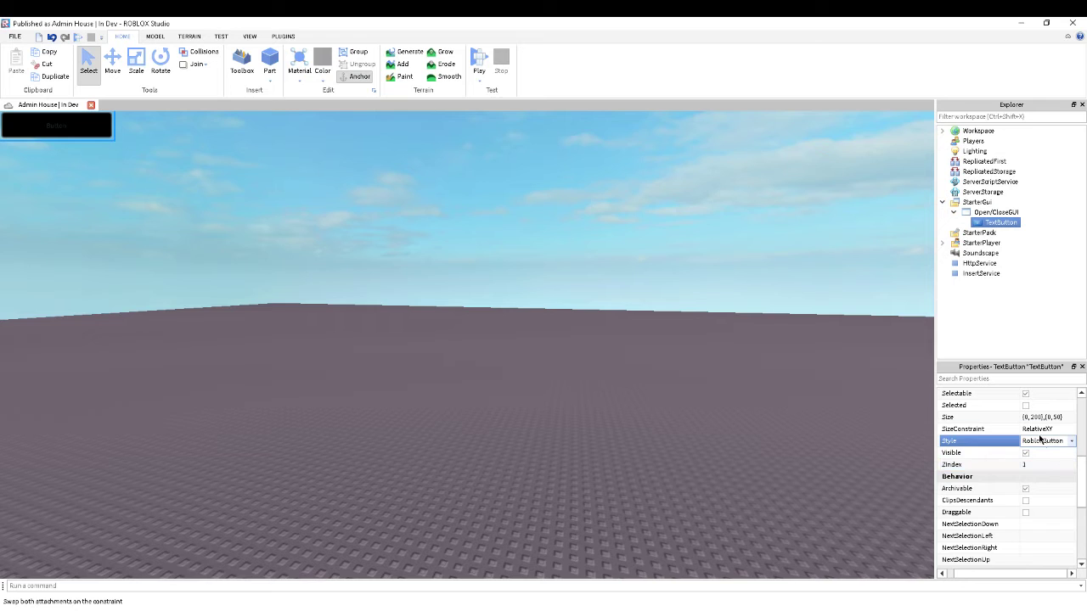
pyautogui.click(1046, 442)
pyautogui.click(1048, 454)
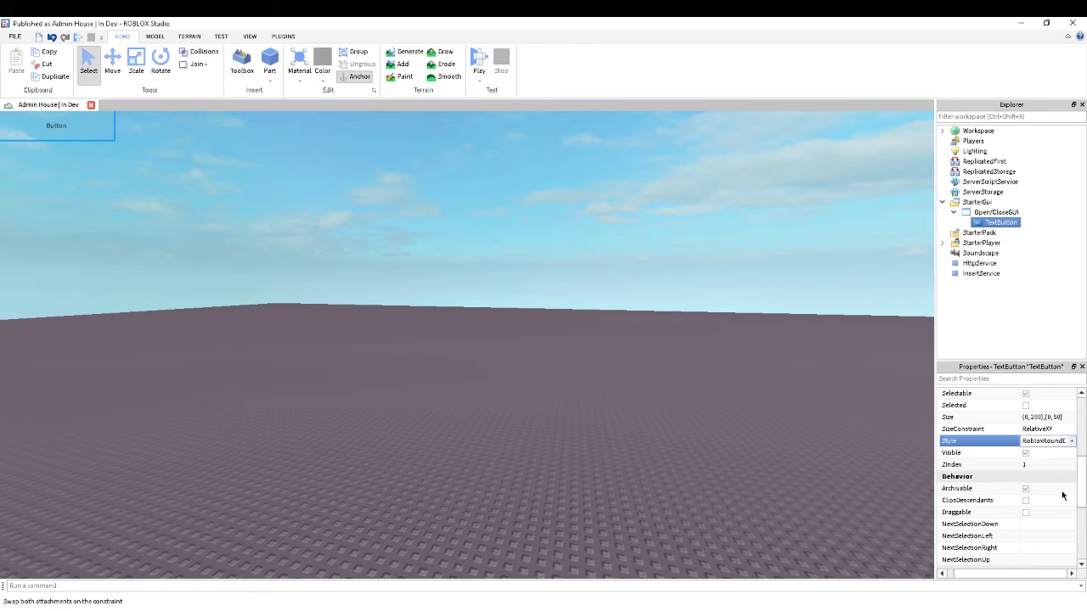
pyautogui.click(1046, 442)
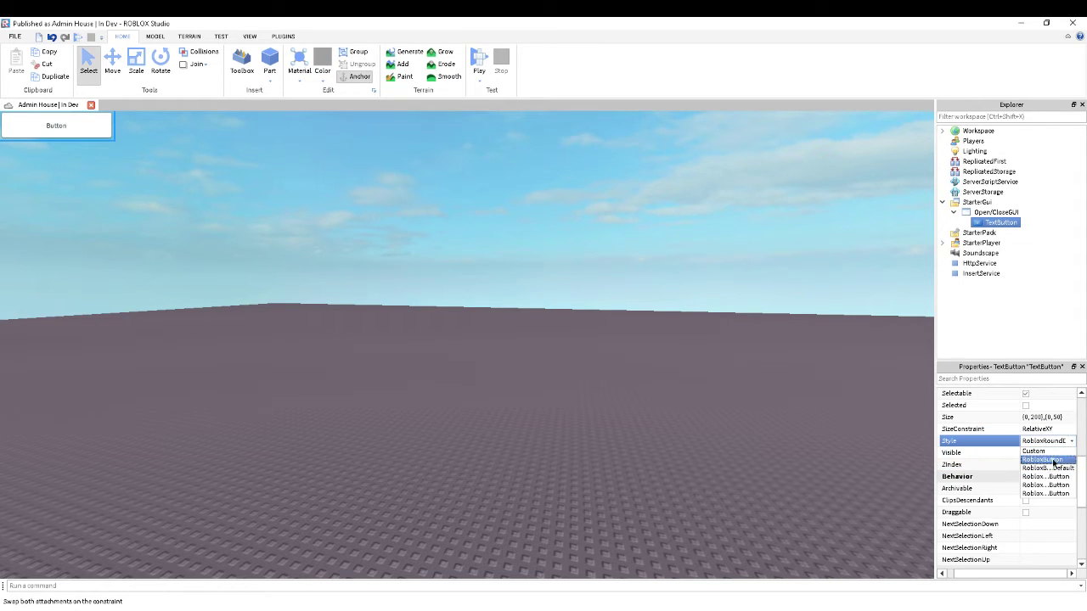
pyautogui.click(1060, 478)
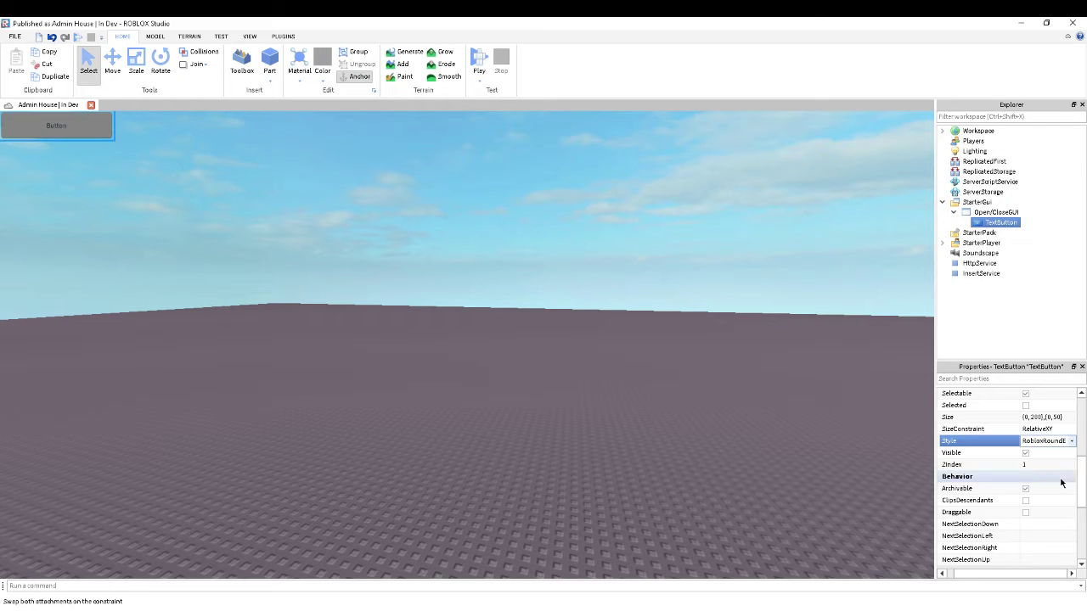
pyautogui.click(1057, 442)
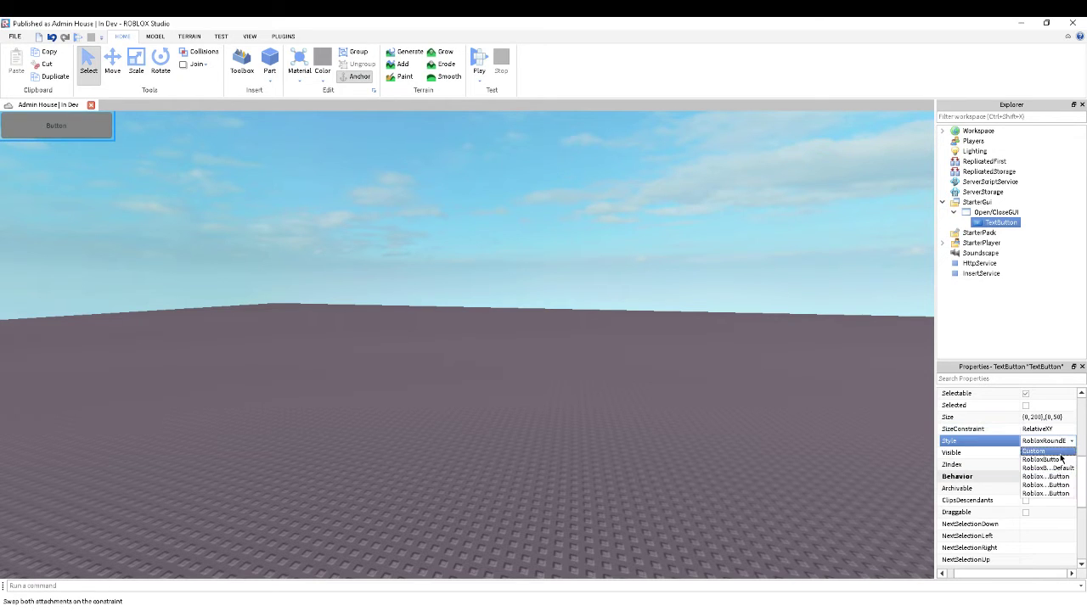
pyautogui.click(1027, 453)
pyautogui.scroll(1, 1027, 451)
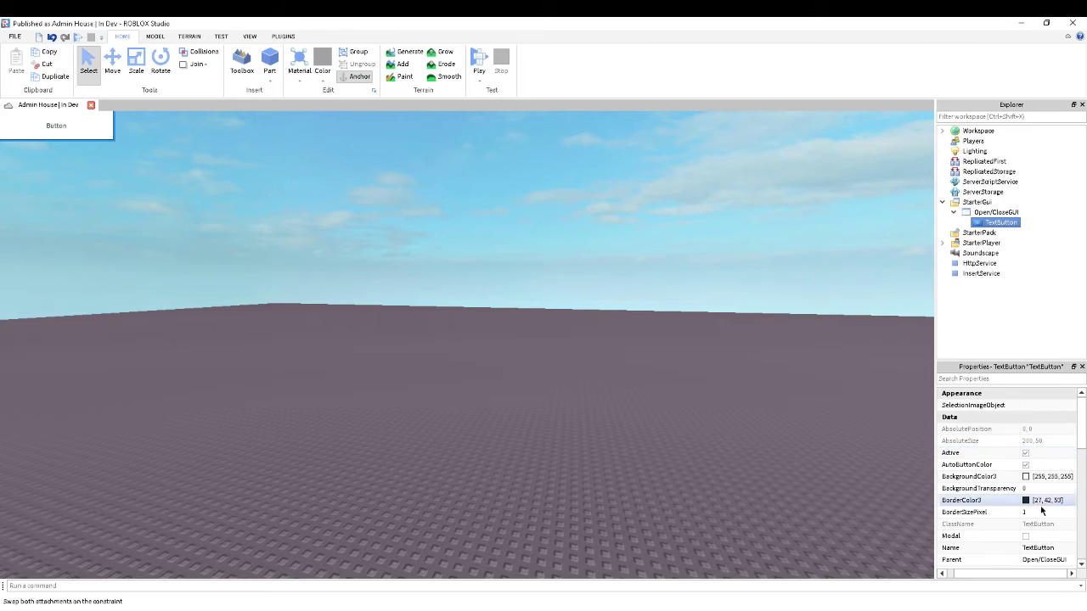
pyautogui.click(1025, 476)
# Step: Set the button background to grey [104, 104, 104] with BackgroundTransparency 0.3
pyautogui.click(670, 293)
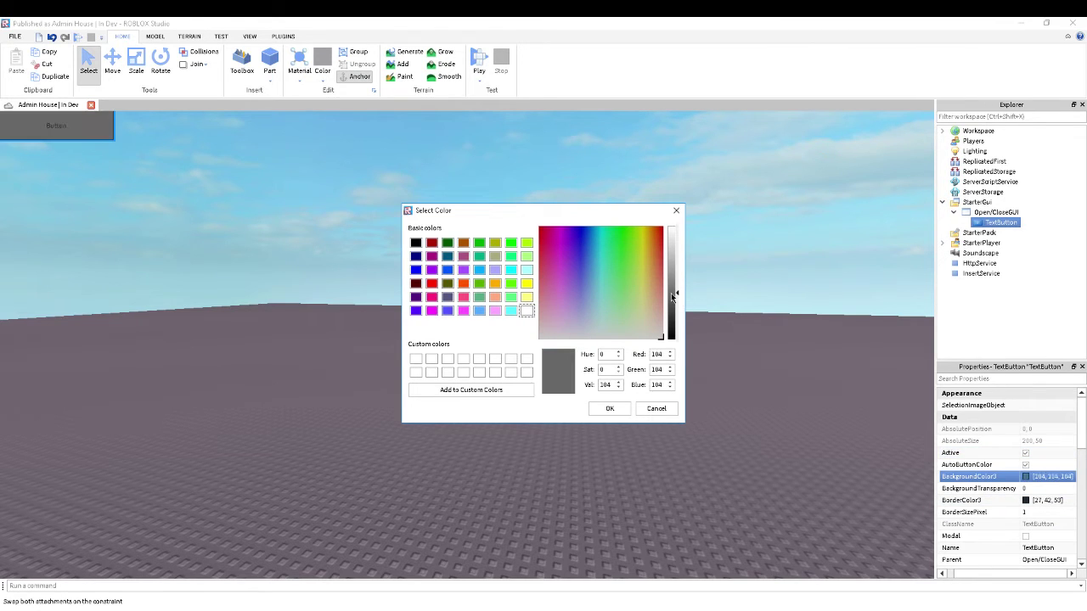
pyautogui.click(621, 408)
pyautogui.click(1030, 488)
pyautogui.write('0.3')
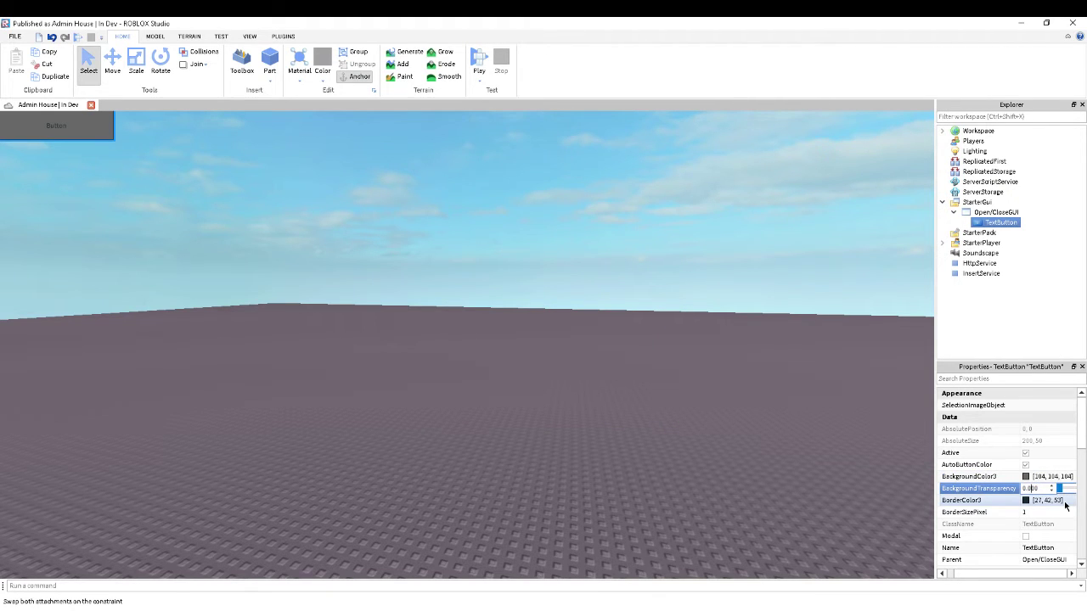
pyautogui.press('Return')
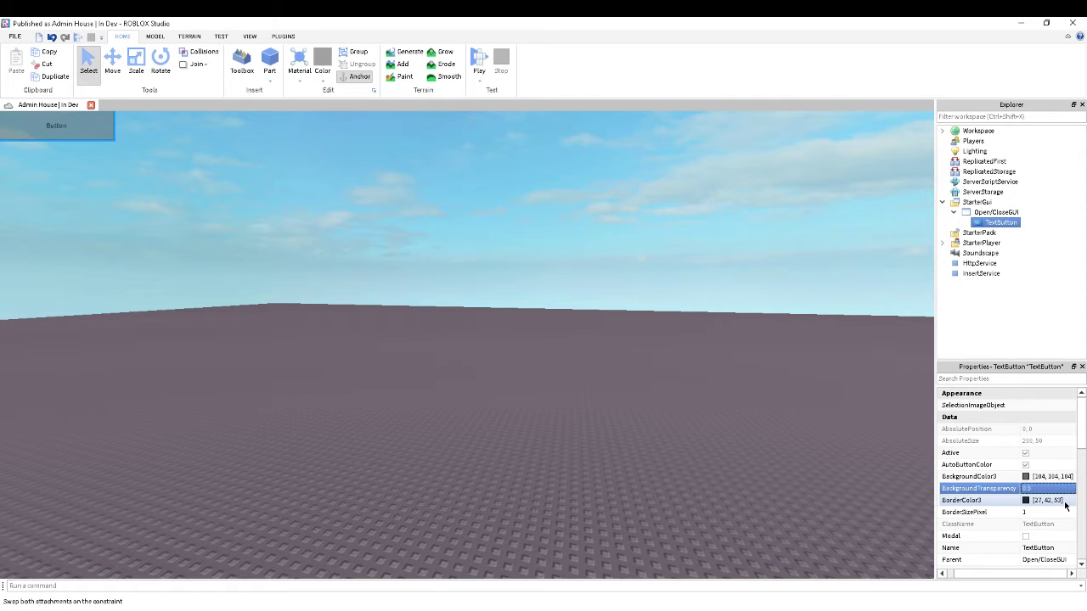
pyautogui.scroll(-5, 1061, 502)
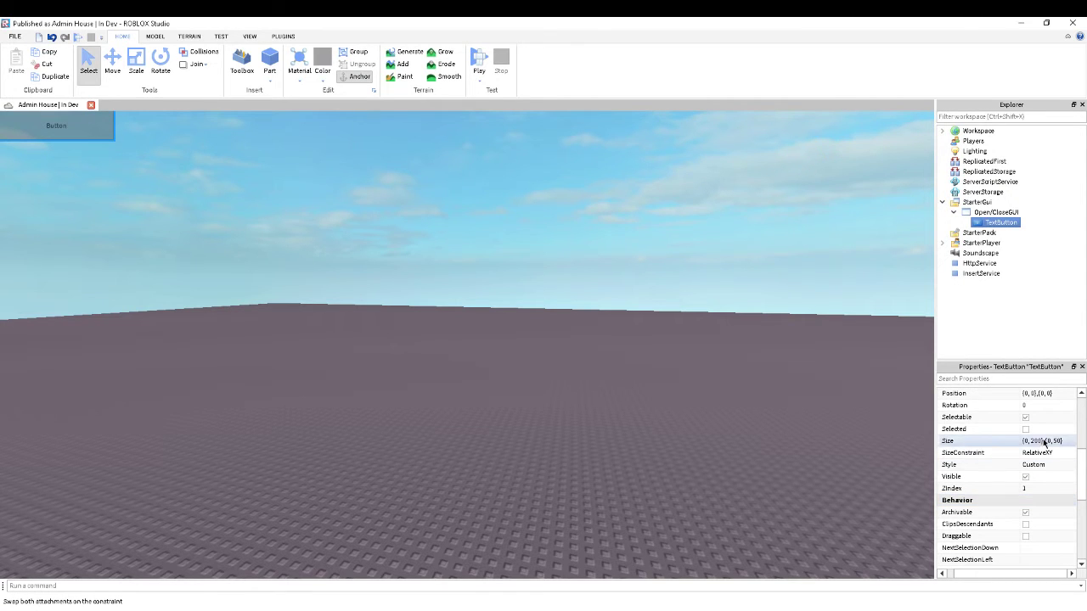
# Step: Set the TextButton's Position to {0, 15},{0.5, -25}
pyautogui.click(1031, 393)
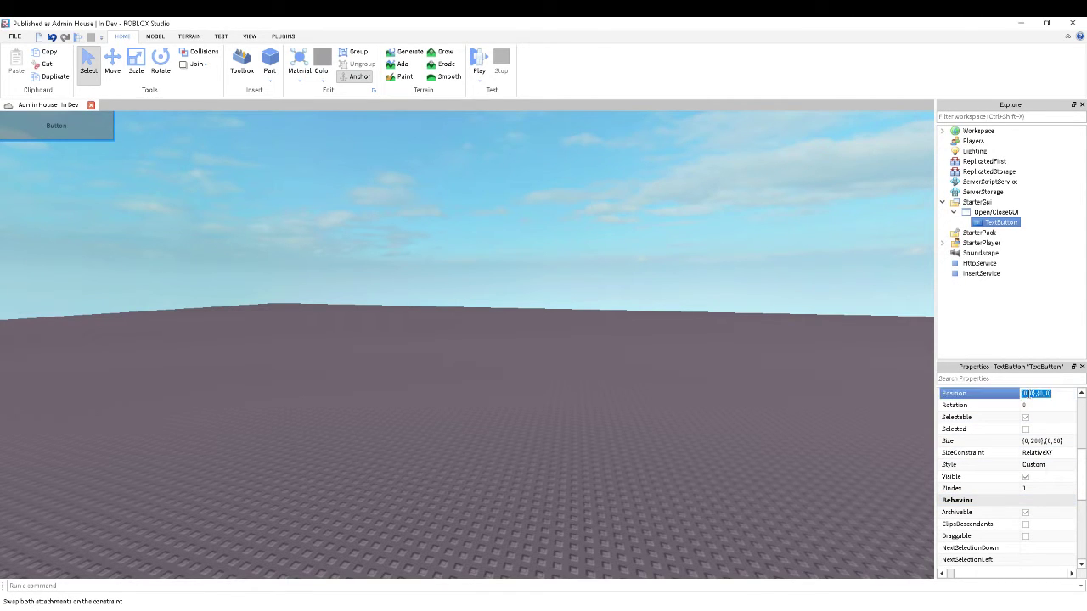
pyautogui.press('Return')
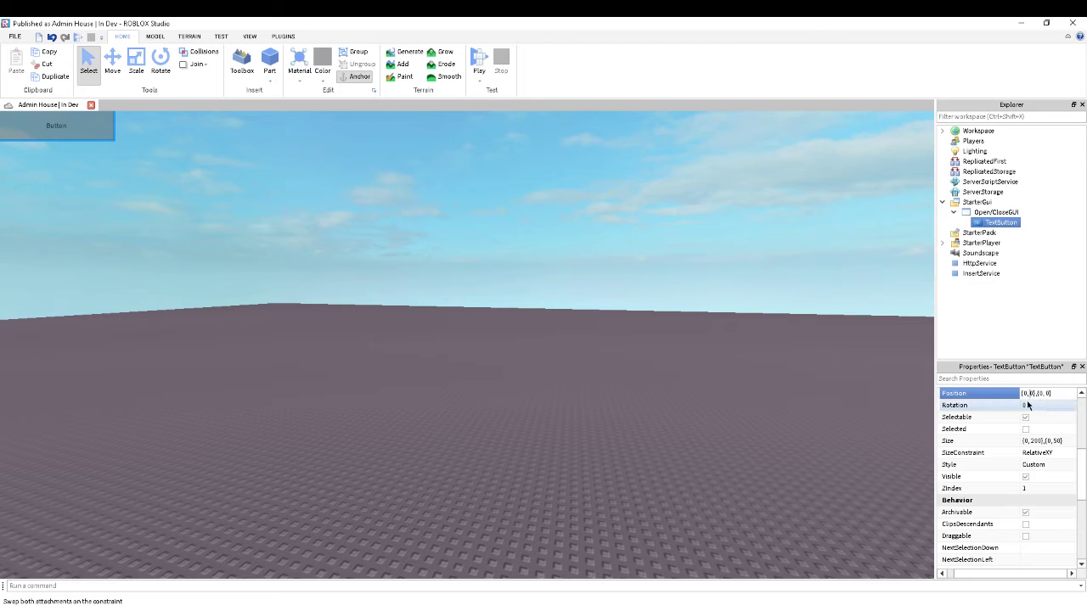
pyautogui.press('BackSpace')
pyautogui.write('1')
pyautogui.press('Return')
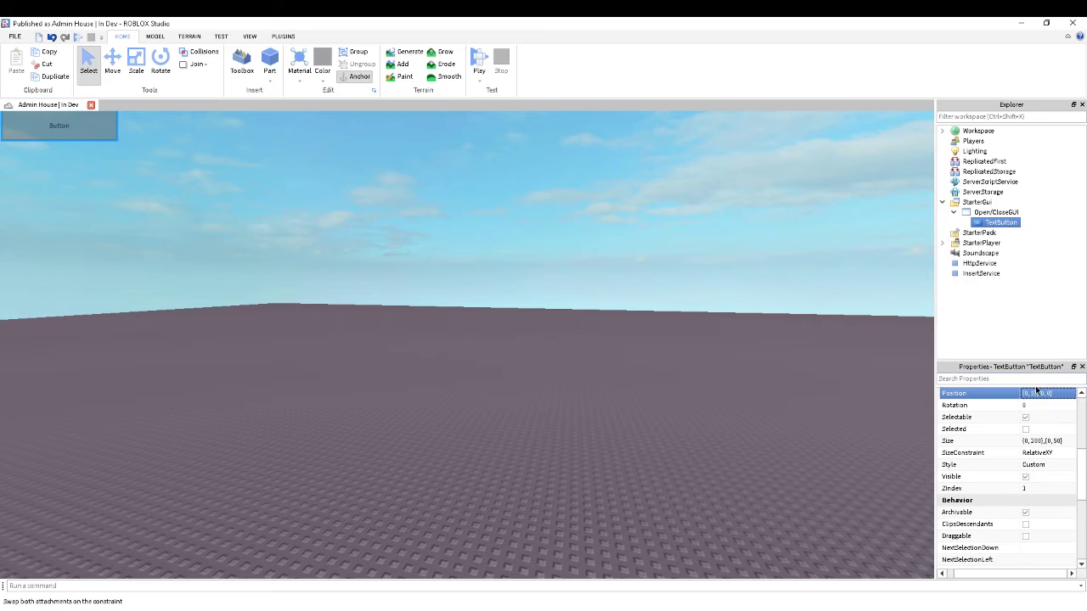
pyautogui.click(1032, 394)
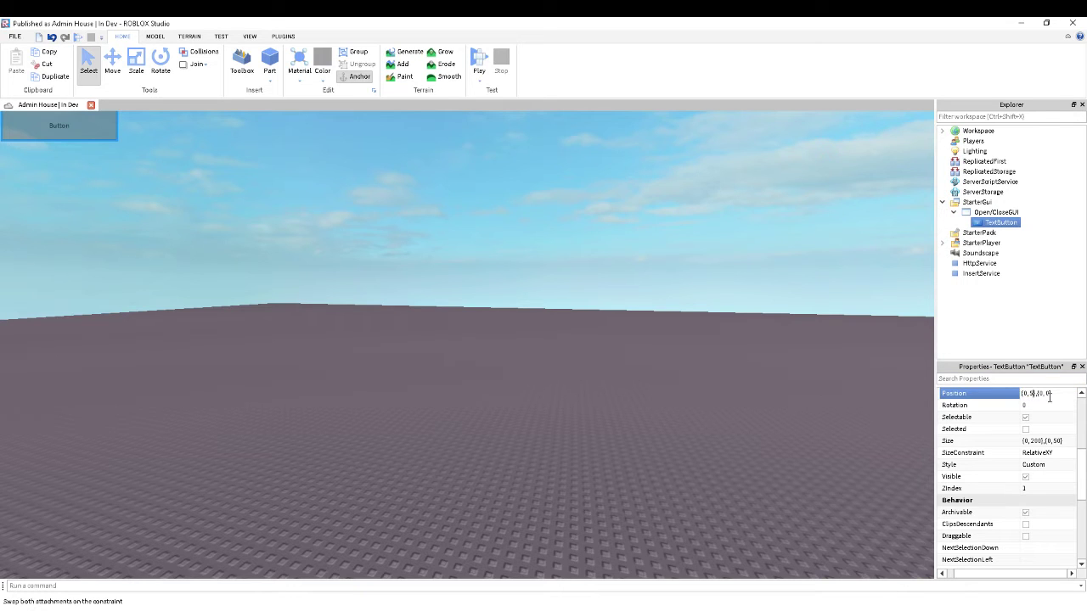
pyautogui.write('5')
pyautogui.press('Return')
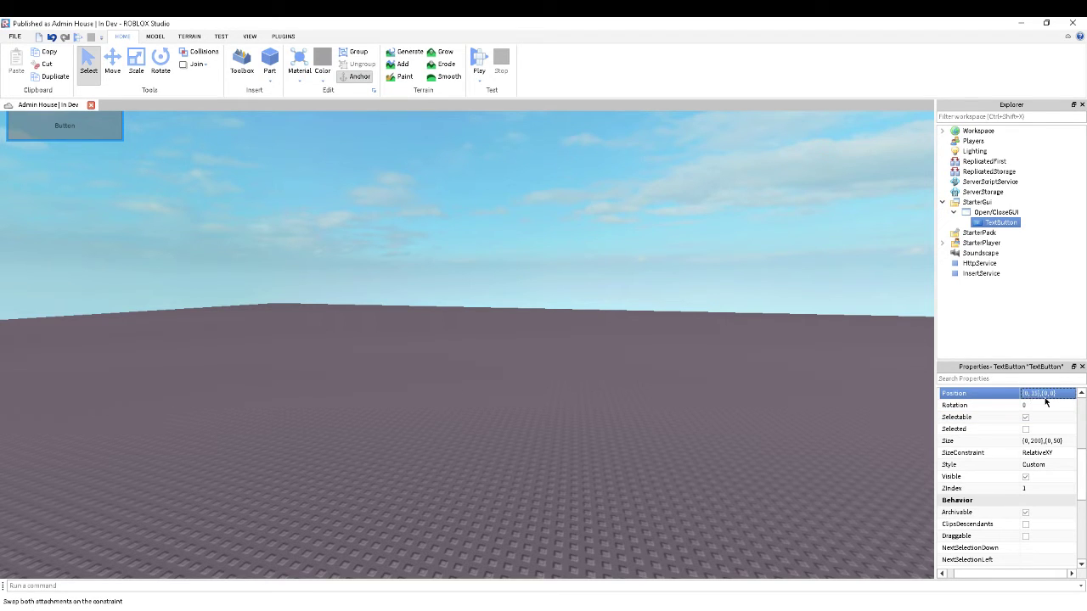
pyautogui.press('Return')
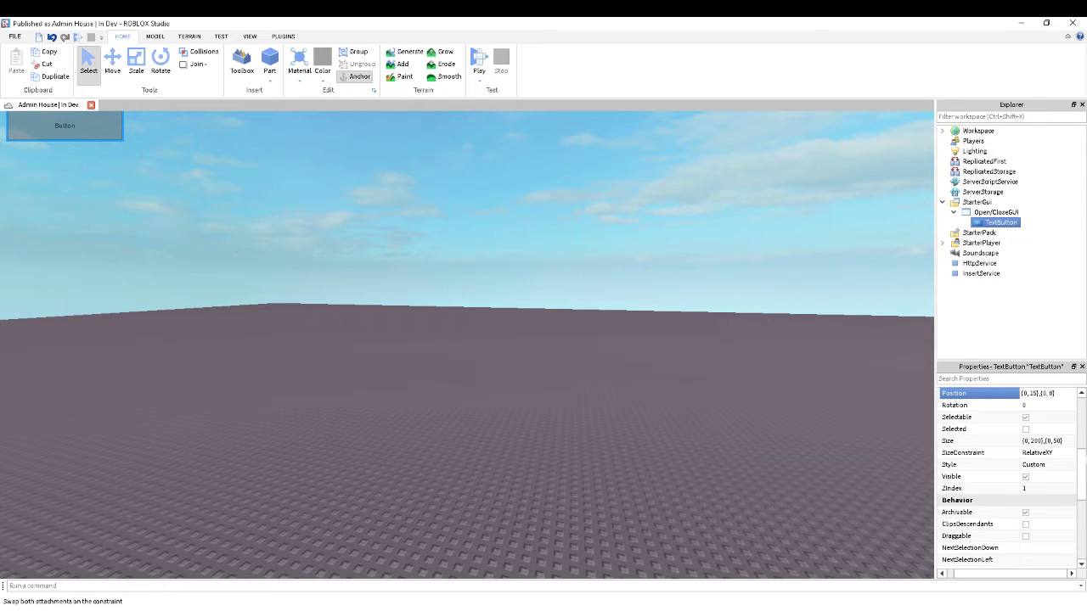
pyautogui.write('.5')
pyautogui.press('Return')
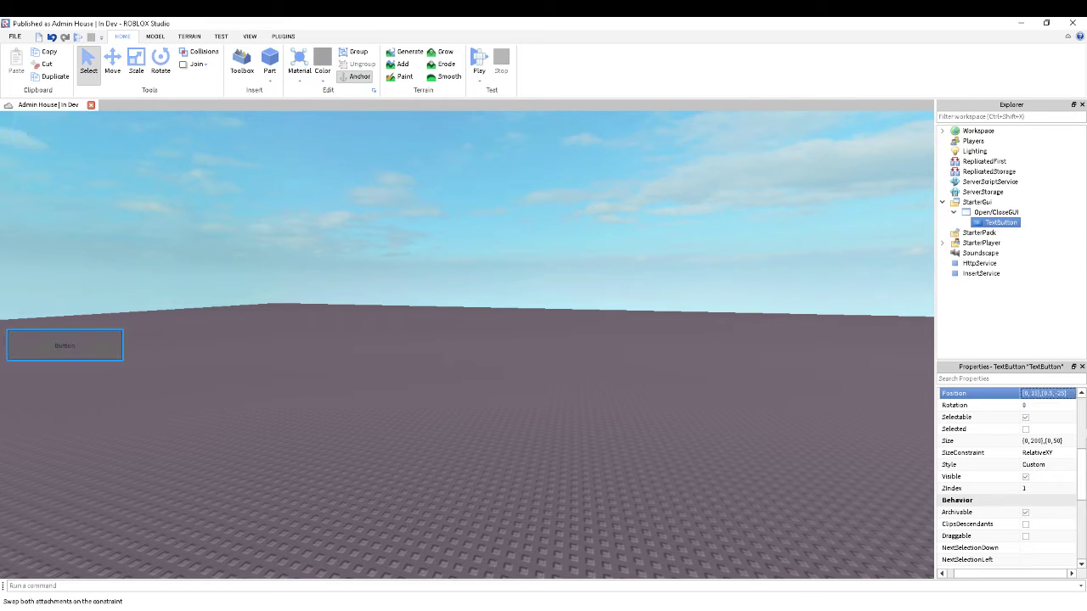
# Step: Reselect the TextButton and scroll through its properties to check the placement
pyautogui.click(549, 280)
pyautogui.moveTo(580, 318); pyautogui.dragTo(550, 295, button='right')
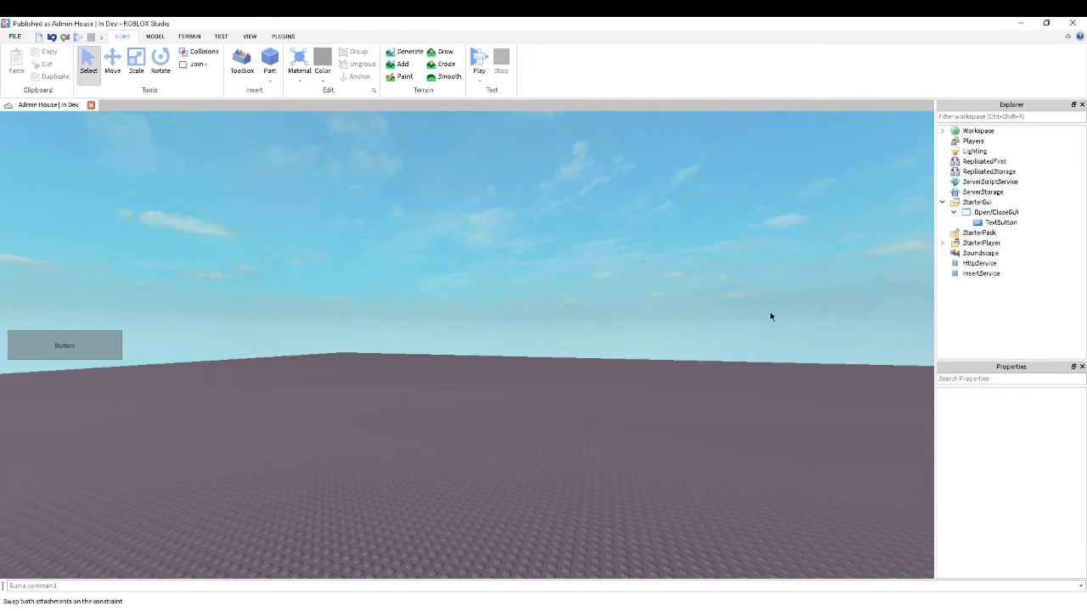
pyautogui.click(993, 225)
pyautogui.scroll(-3, 1022, 515)
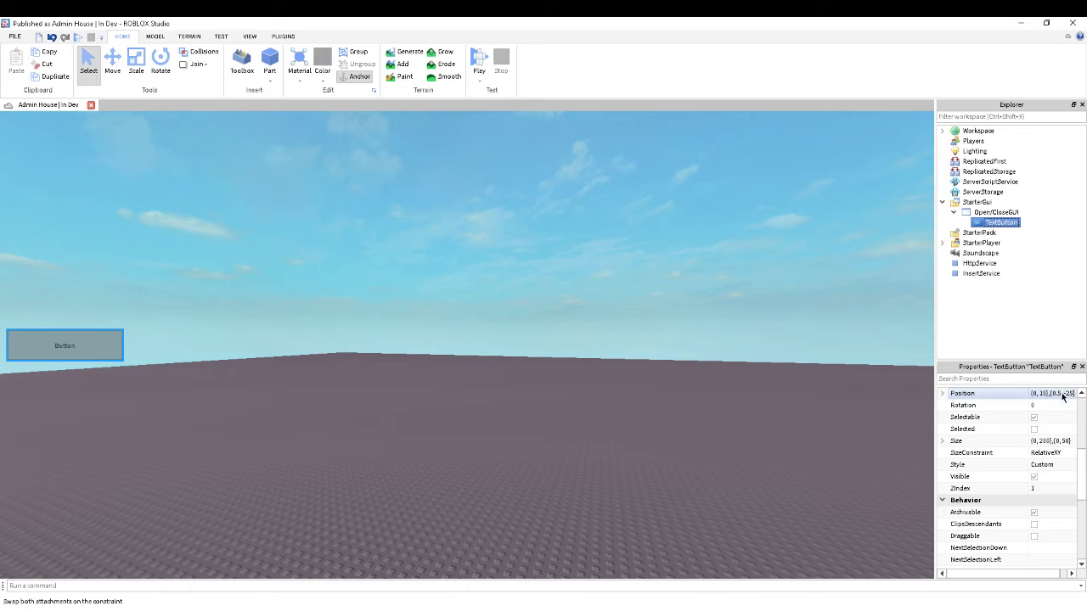
pyautogui.click(99, 294)
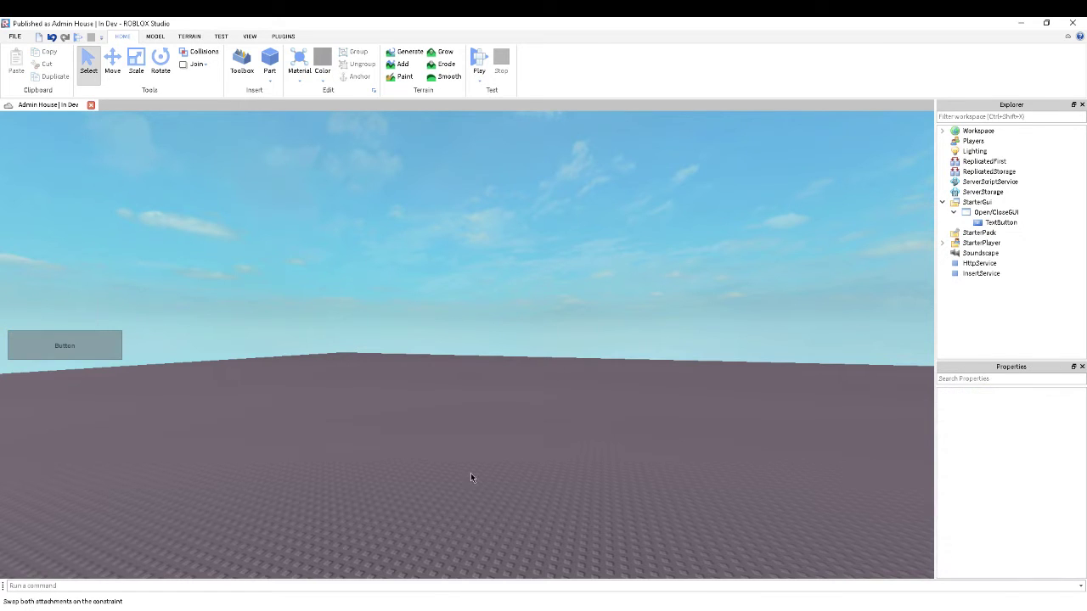
pyautogui.click(999, 222)
pyautogui.scroll(-5, 1047, 482)
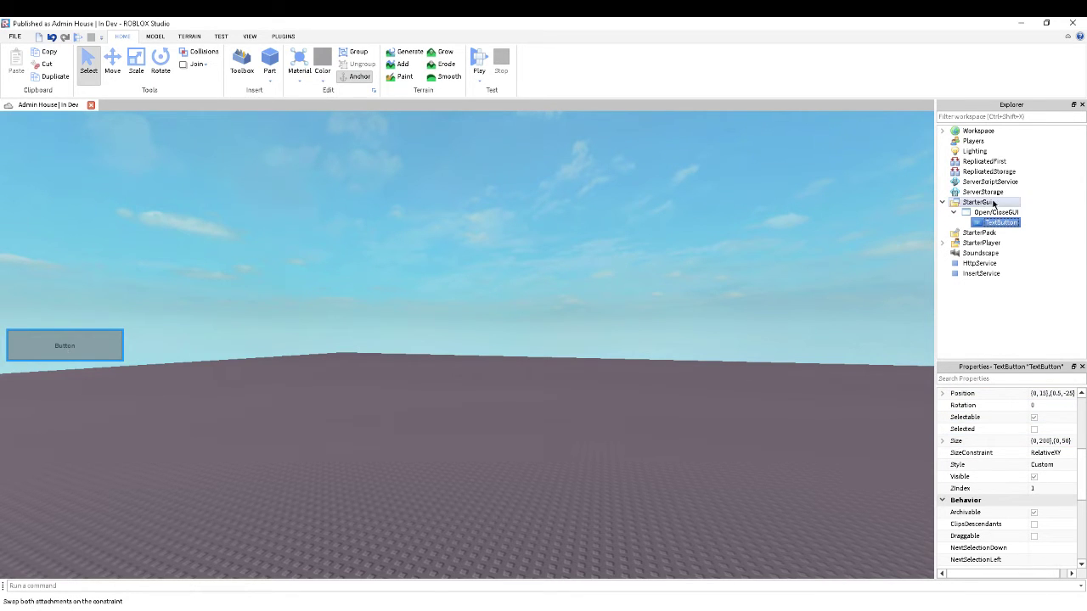
pyautogui.scroll(-5, 1032, 501)
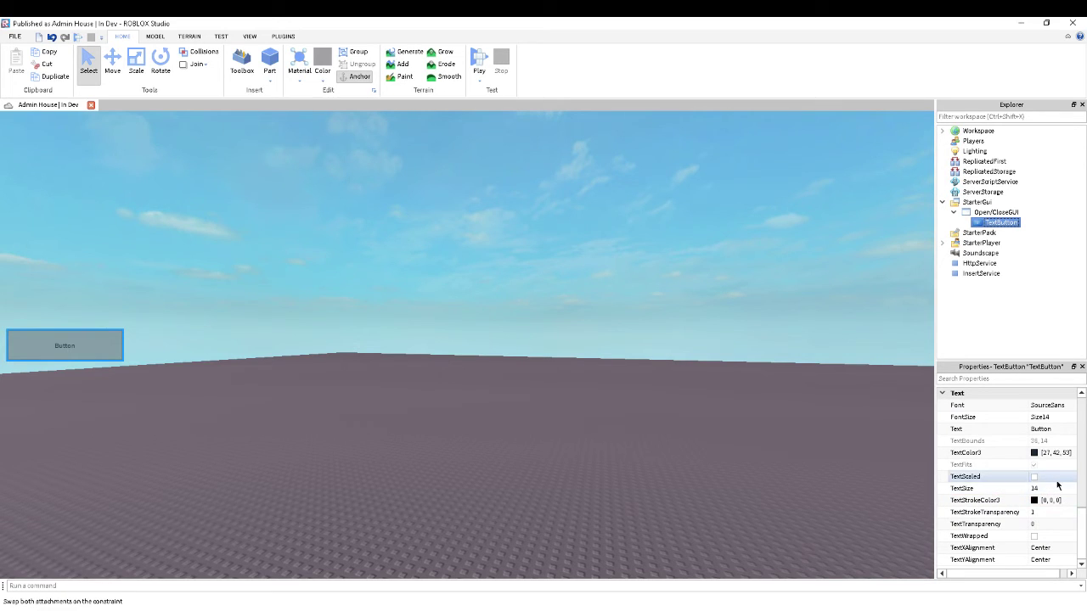
# Step: Set the button font to SciFi and change its label text to Open
pyautogui.click(1055, 480)
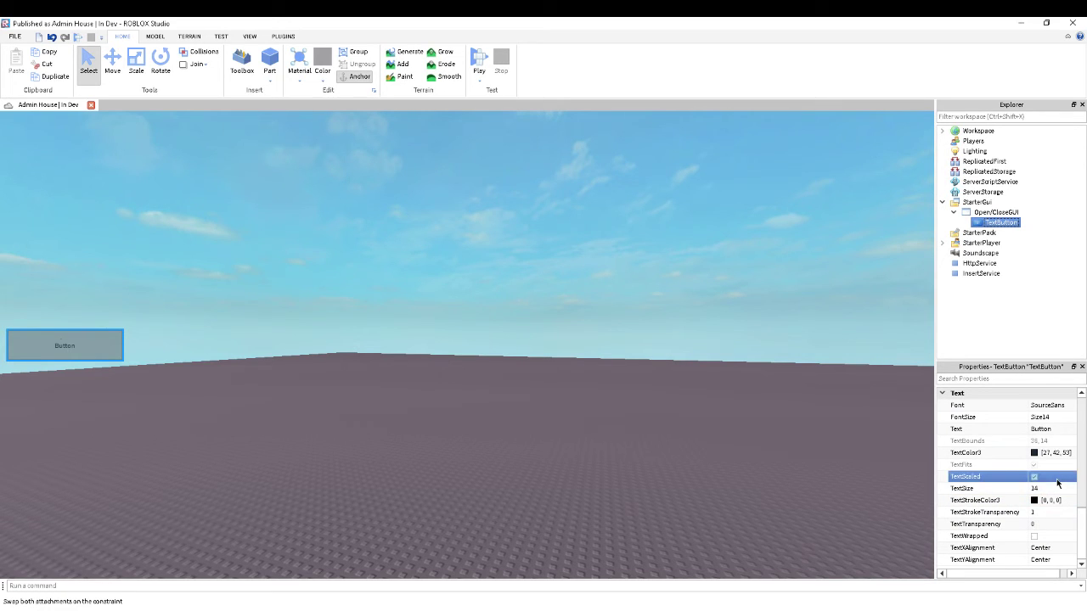
pyautogui.click(1044, 405)
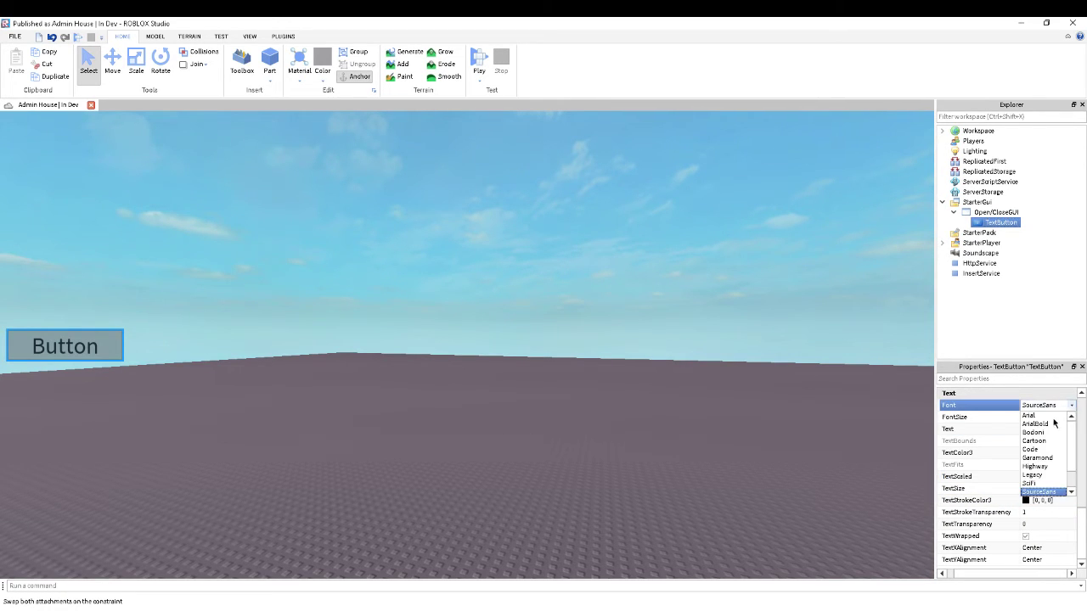
pyautogui.click(1048, 483)
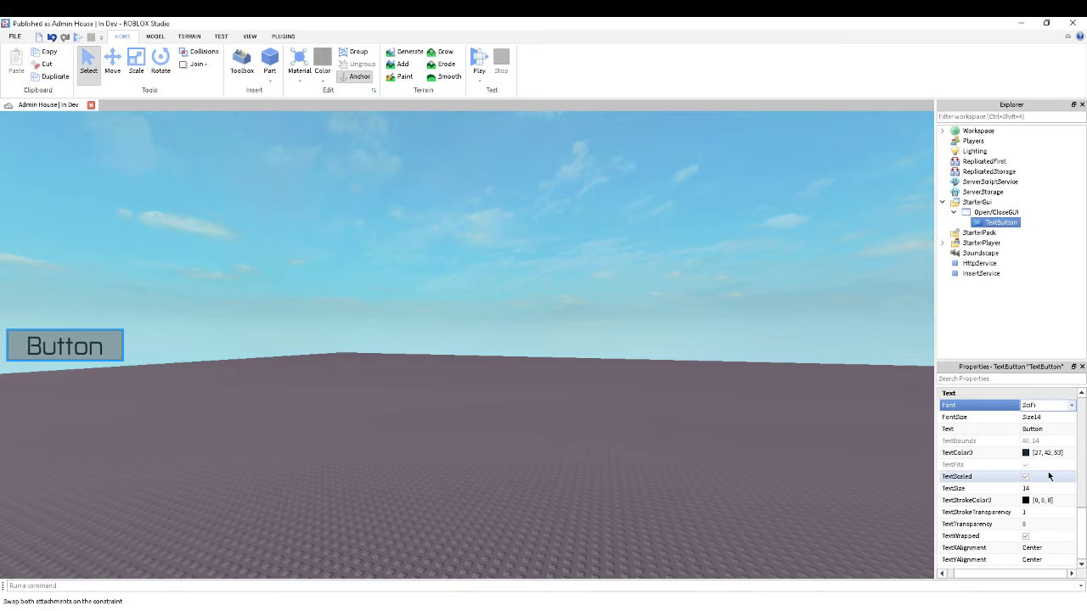
pyautogui.click(1055, 430)
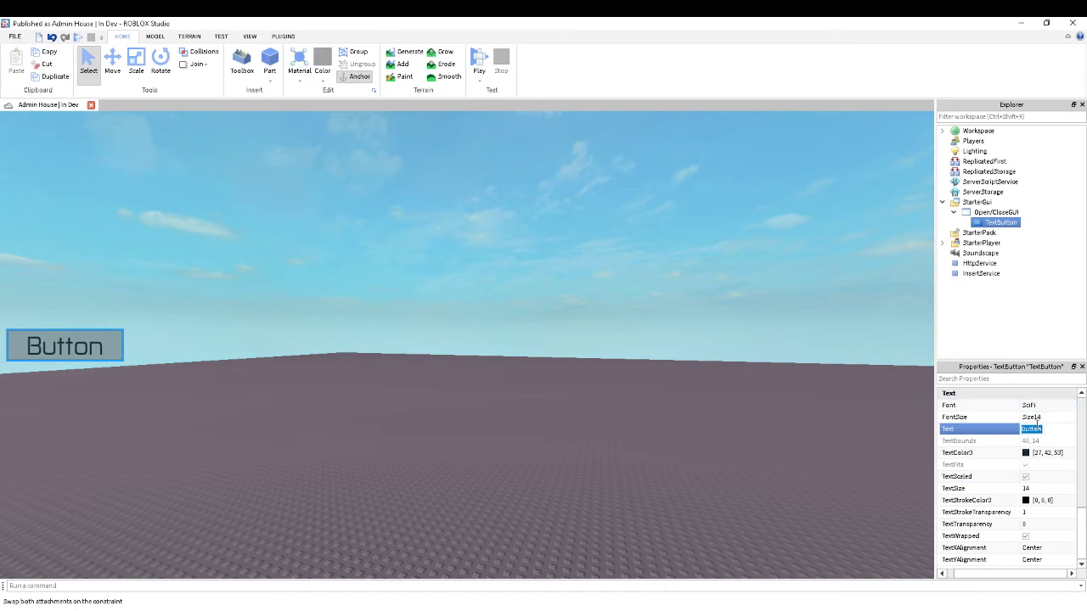
pyautogui.press('BackSpace')
pyautogui.press('Return')
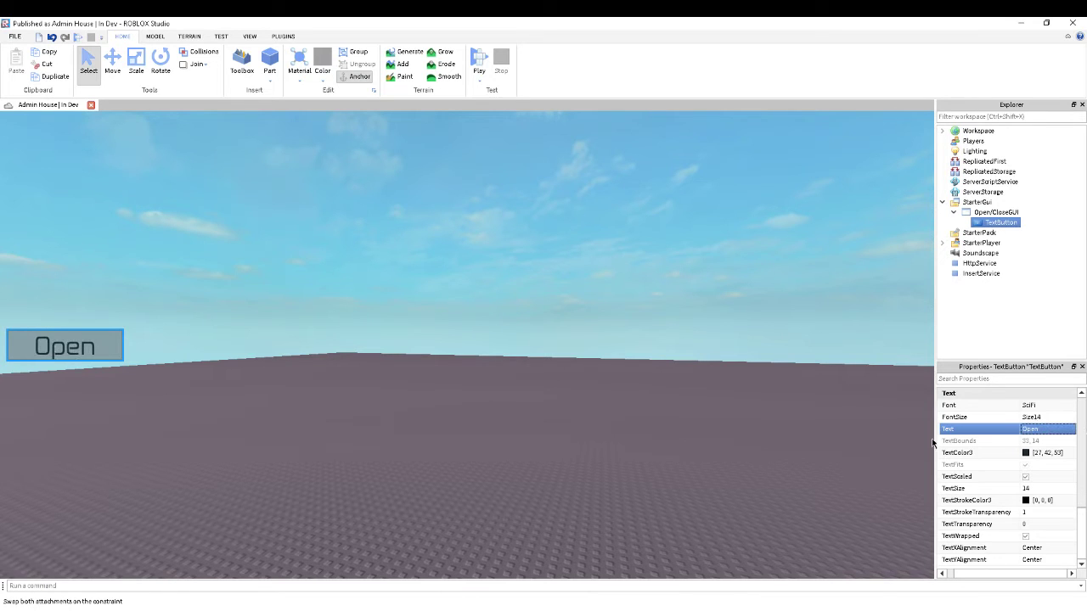
# Step: Turn off TextScaled and set the label's FontSize to Size42
pyautogui.click(548, 277)
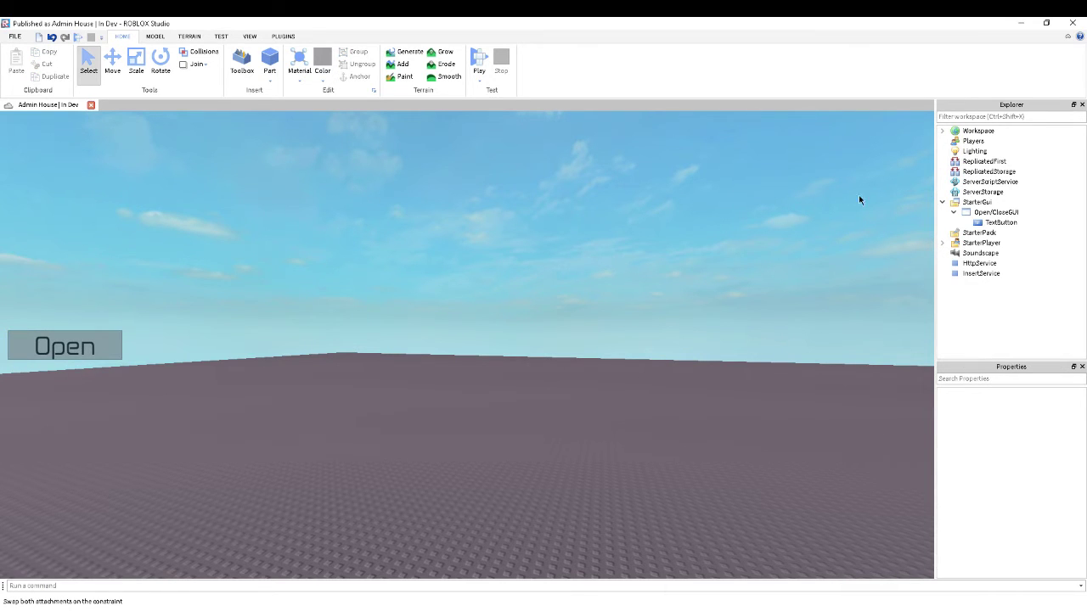
pyautogui.click(1000, 222)
pyautogui.scroll(-3, 1051, 517)
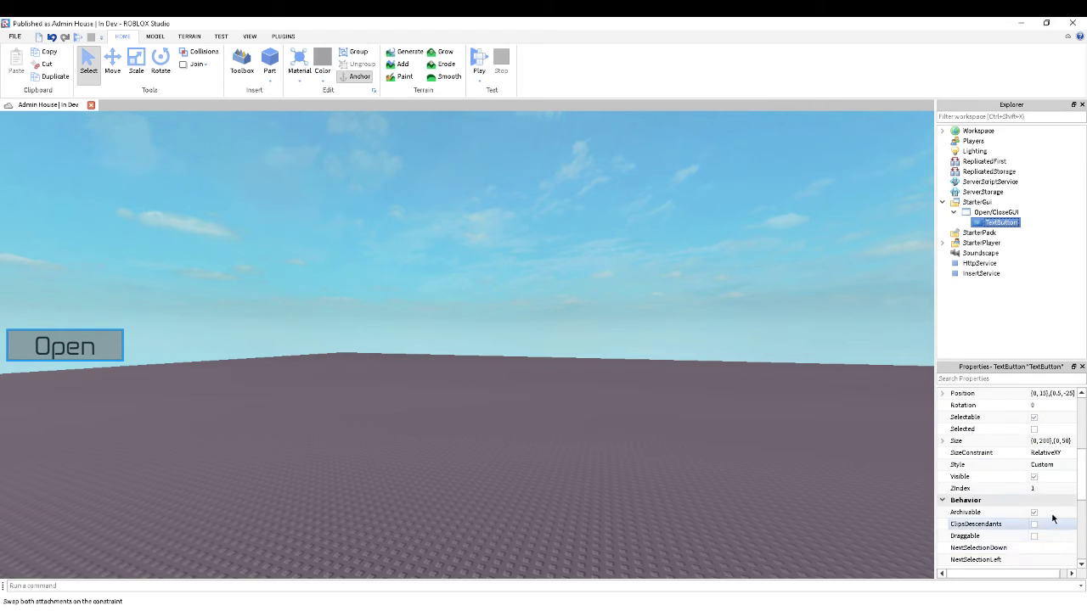
pyautogui.scroll(-3, 1052, 513)
pyautogui.scroll(-3, 1050, 488)
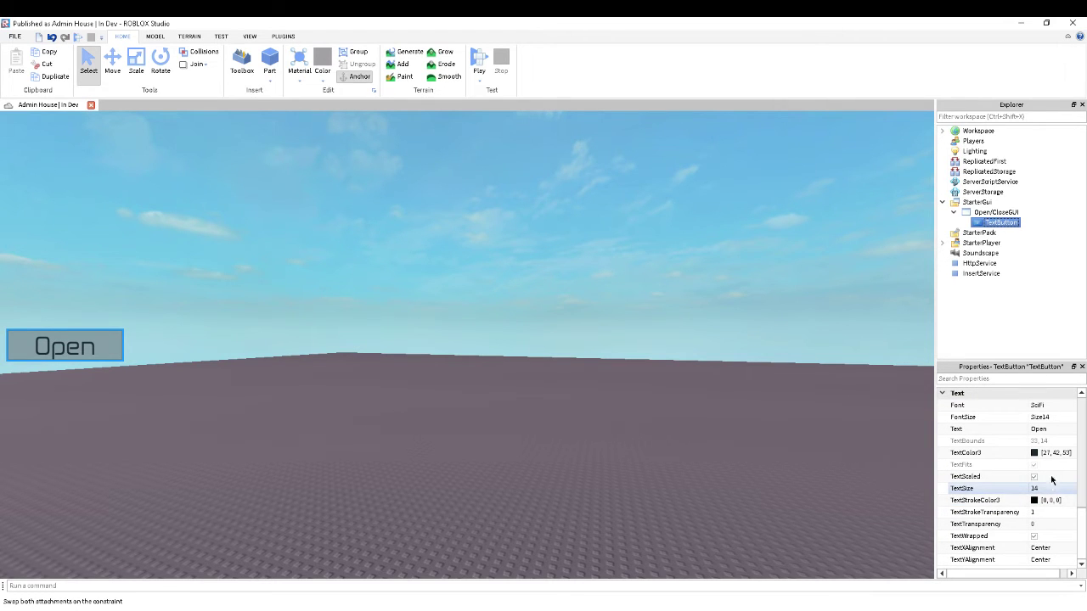
pyautogui.click(1034, 476)
pyautogui.click(1048, 417)
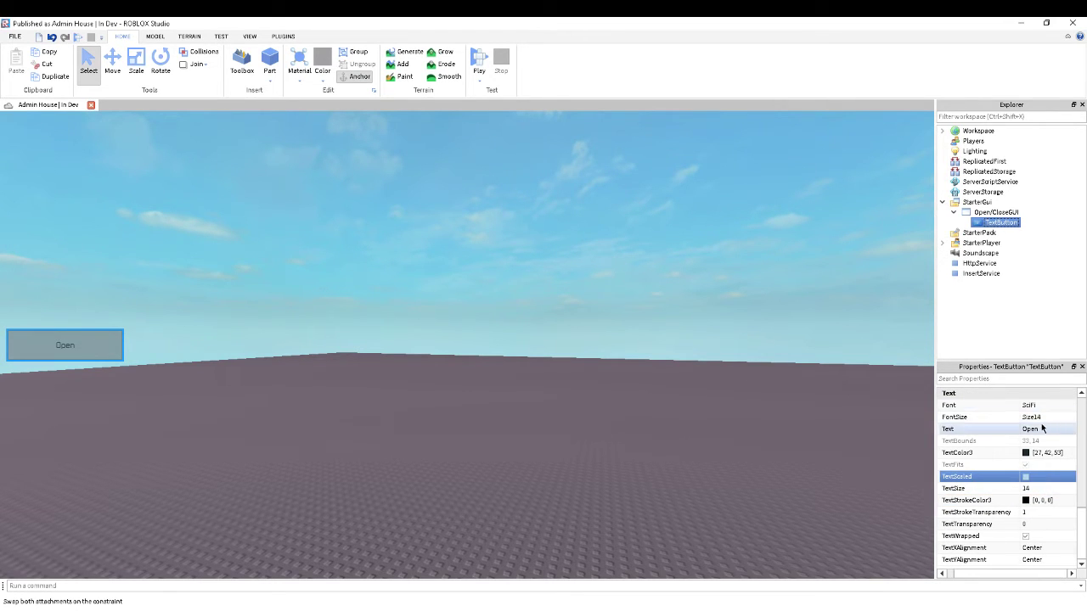
pyautogui.click(1062, 417)
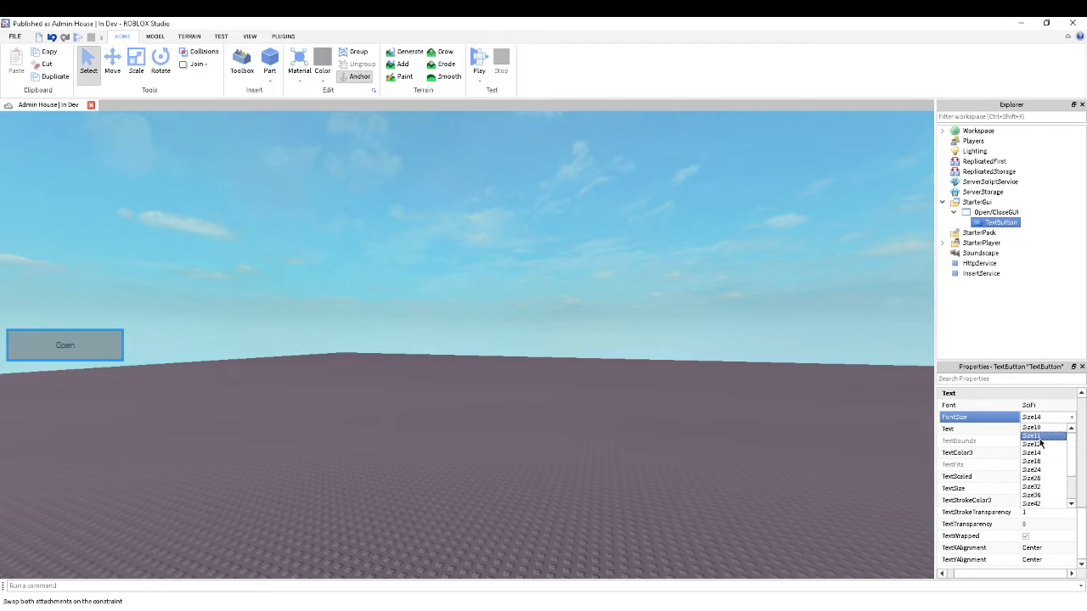
pyautogui.click(1043, 503)
pyautogui.click(1018, 293)
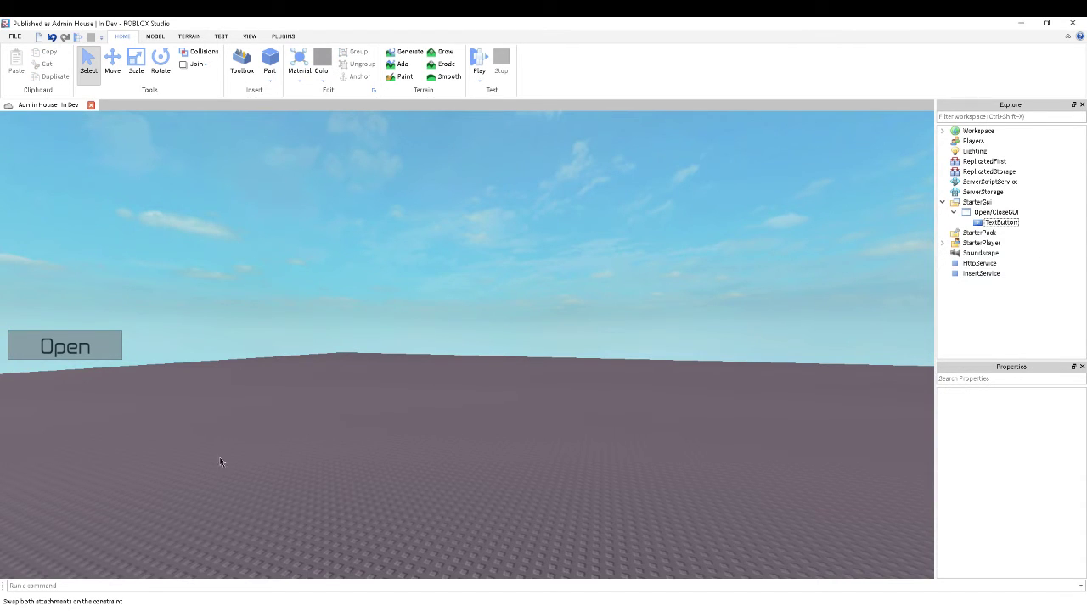
# Step: Change the TextButton's Name property to OpenButton
pyautogui.rightClick(1018, 223)
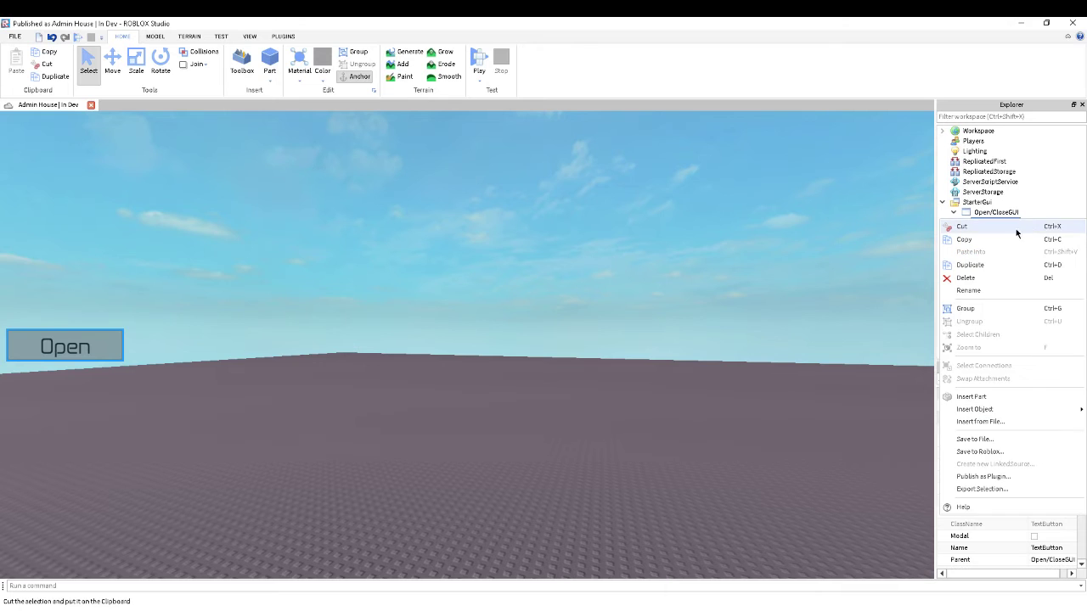
pyautogui.click(1007, 215)
pyautogui.click(1002, 222)
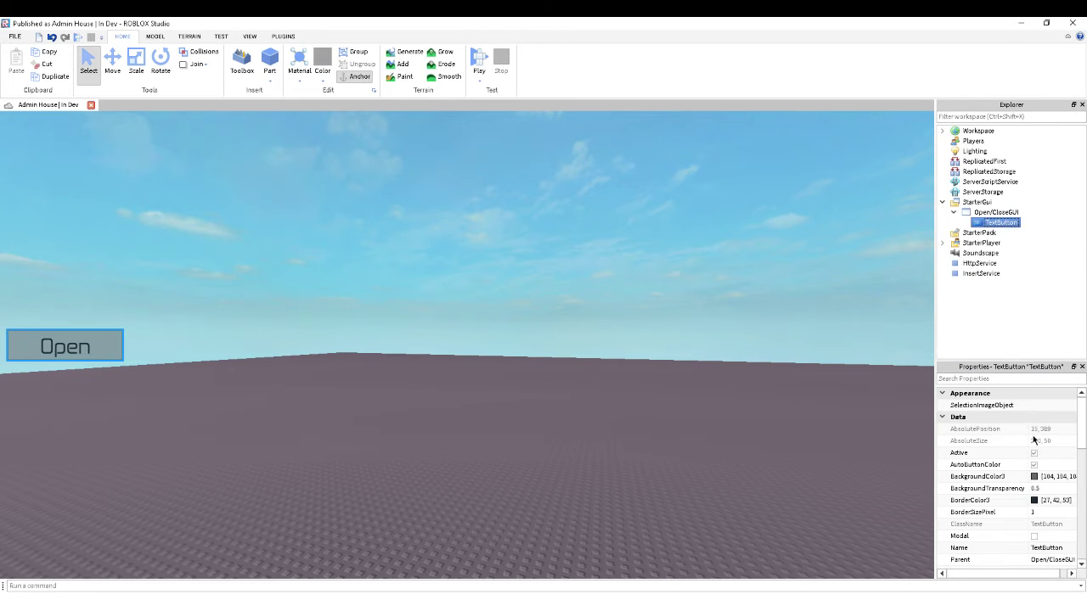
pyautogui.click(1052, 550)
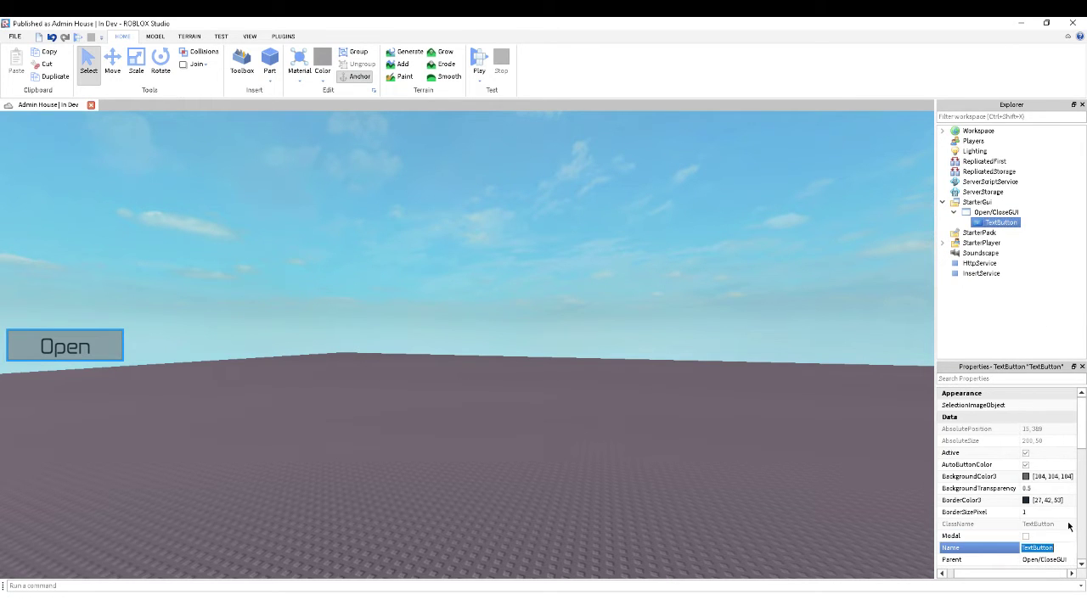
pyautogui.write('Open')
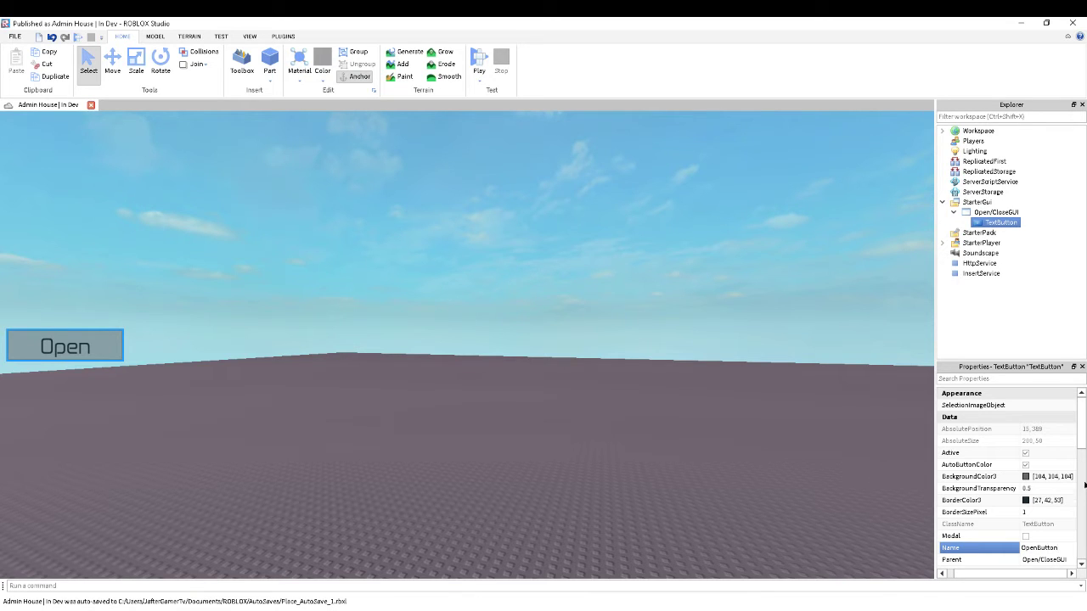
pyautogui.write('Button')
pyautogui.click(1059, 280)
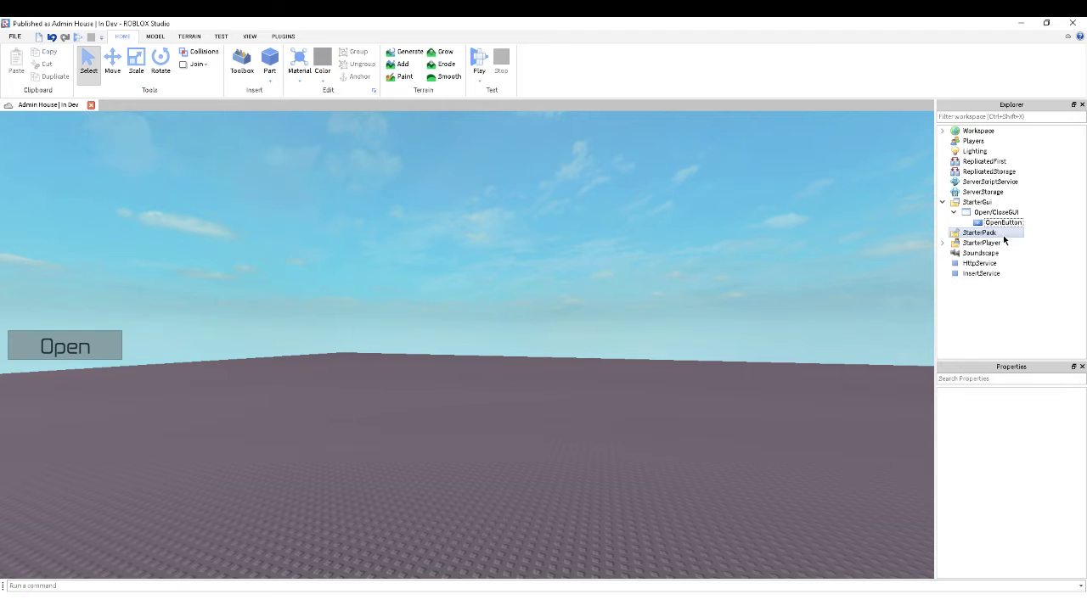
pyautogui.click(997, 212)
pyautogui.moveTo(769, 321); pyautogui.dragTo(766, 325, button='right')
# Step: Insert a Frame into Open/CloseGUI
pyautogui.rightClick(971, 214)
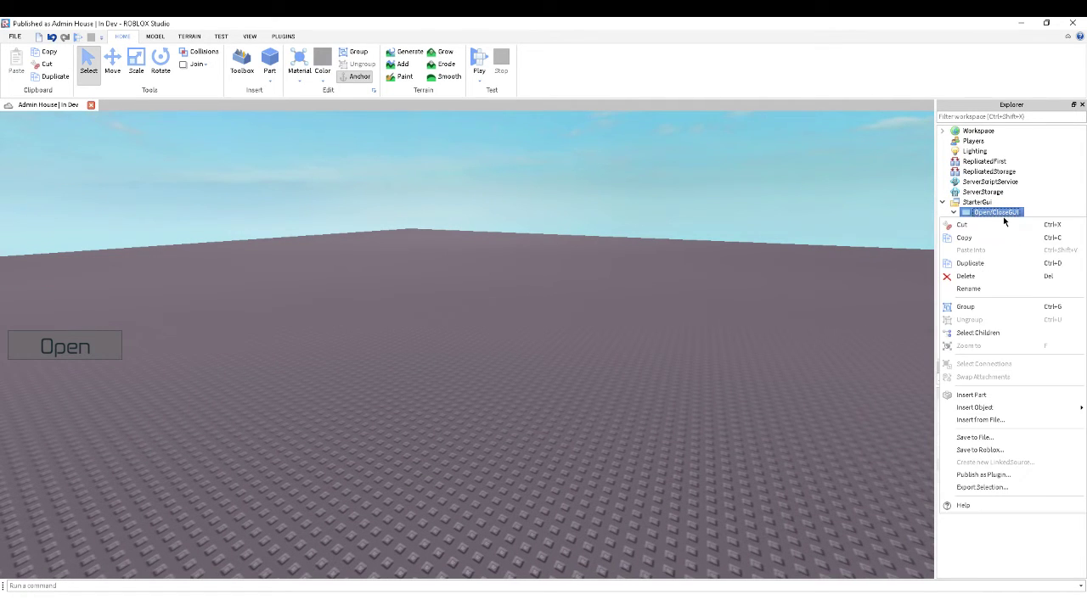
pyautogui.moveTo(974, 412)
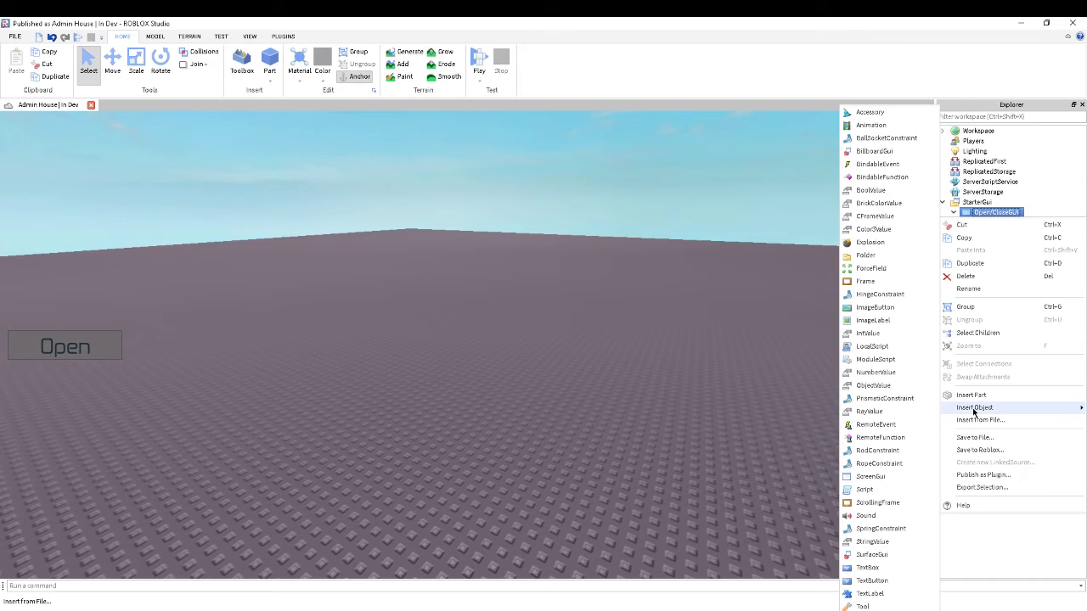
pyautogui.click(892, 281)
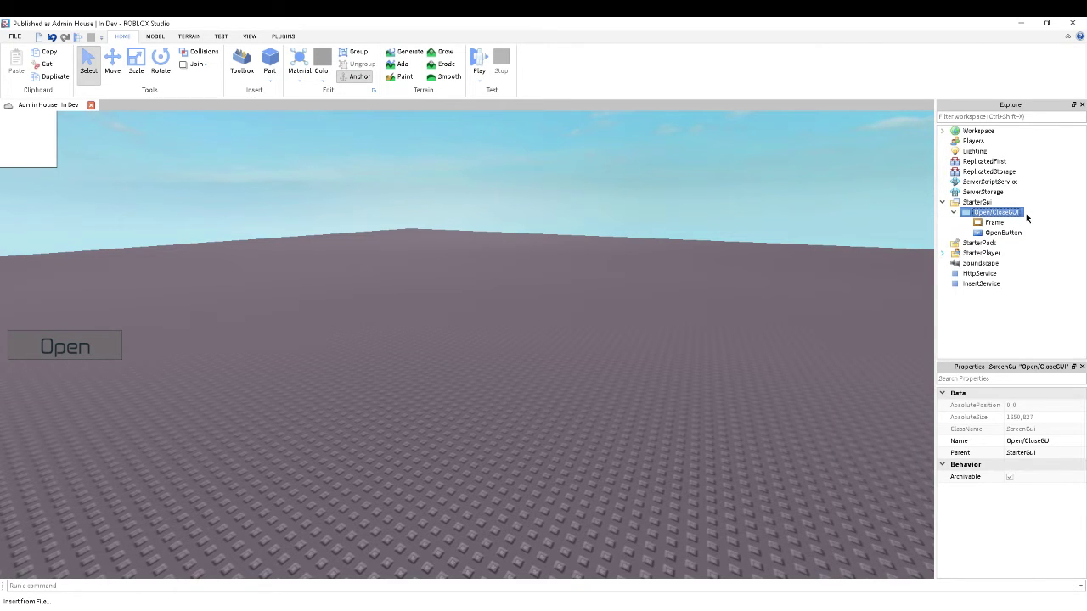
pyautogui.scroll(-5, 1044, 477)
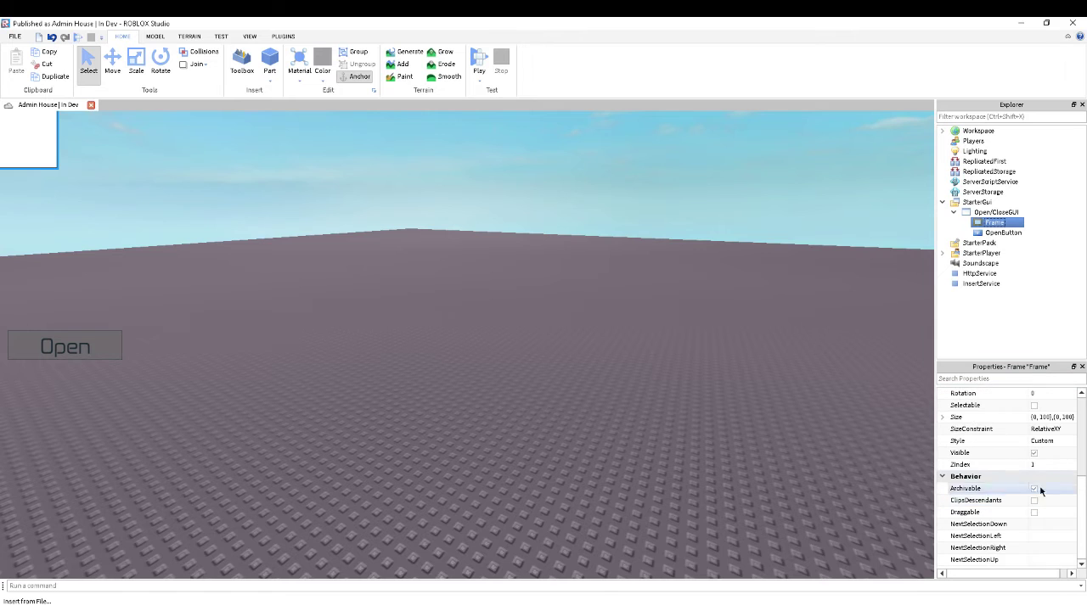
# Step: Set the Frame's Size to {0,700},{0,500}
pyautogui.click(1037, 415)
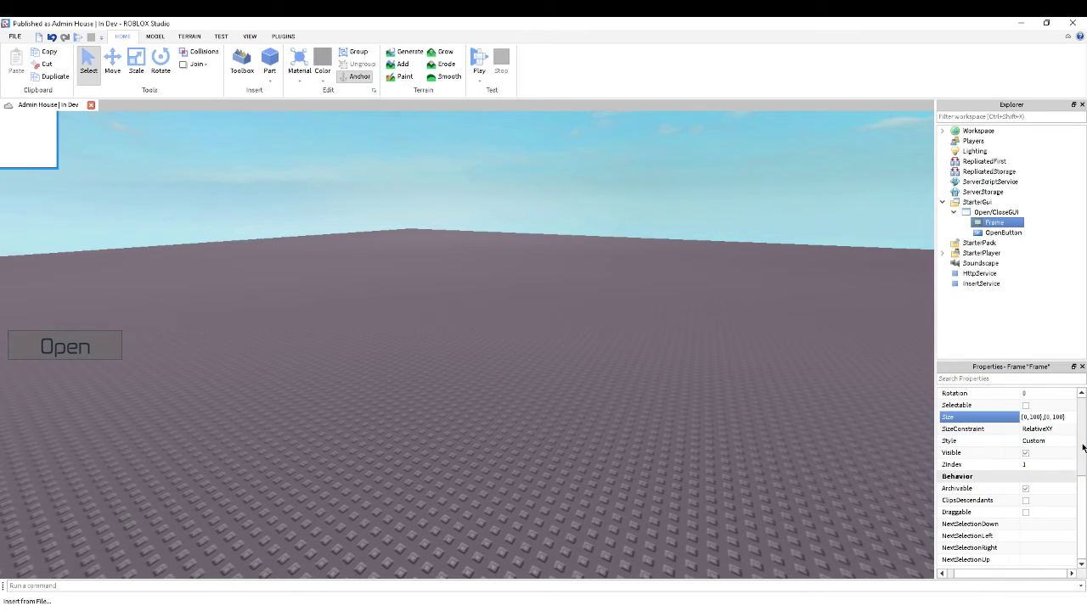
pyautogui.press('BackSpace')
pyautogui.write('6')
pyautogui.press('Return')
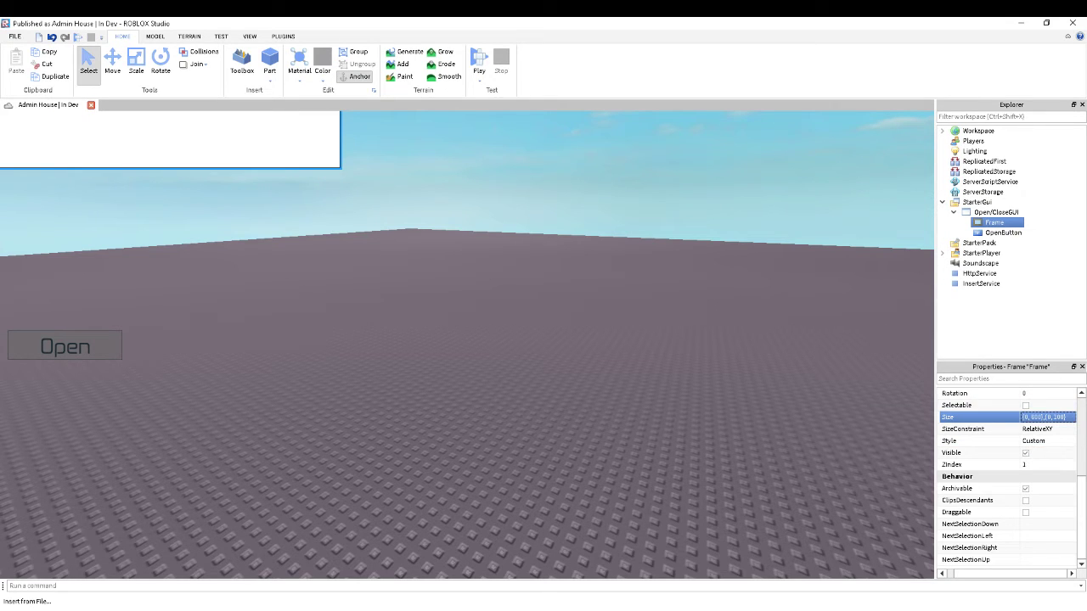
pyautogui.click(1055, 418)
pyautogui.doubleClick(1053, 417)
pyautogui.click(1053, 417)
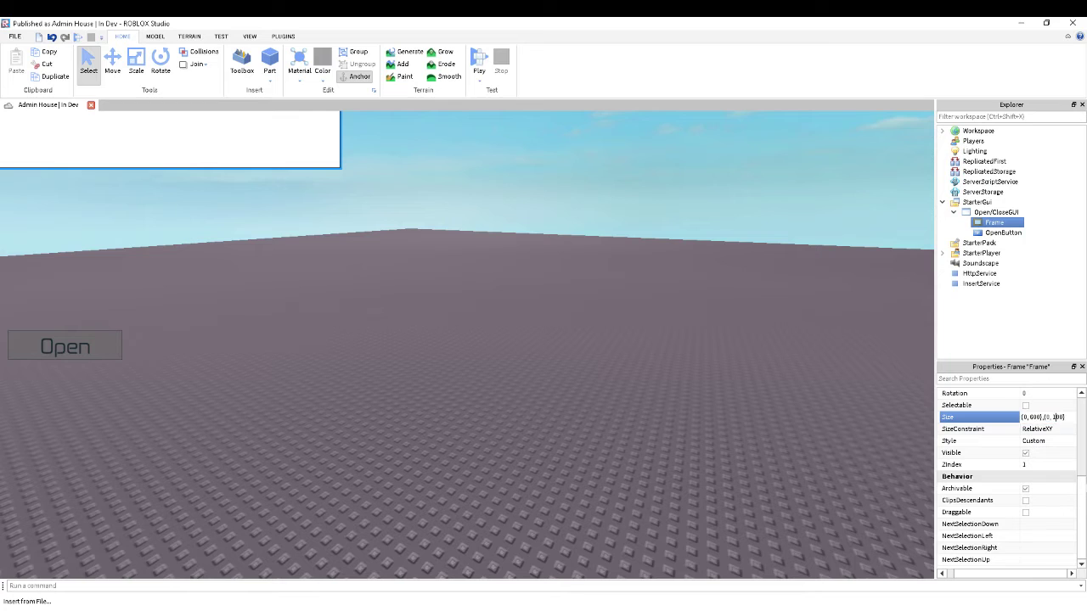
pyautogui.press('Return')
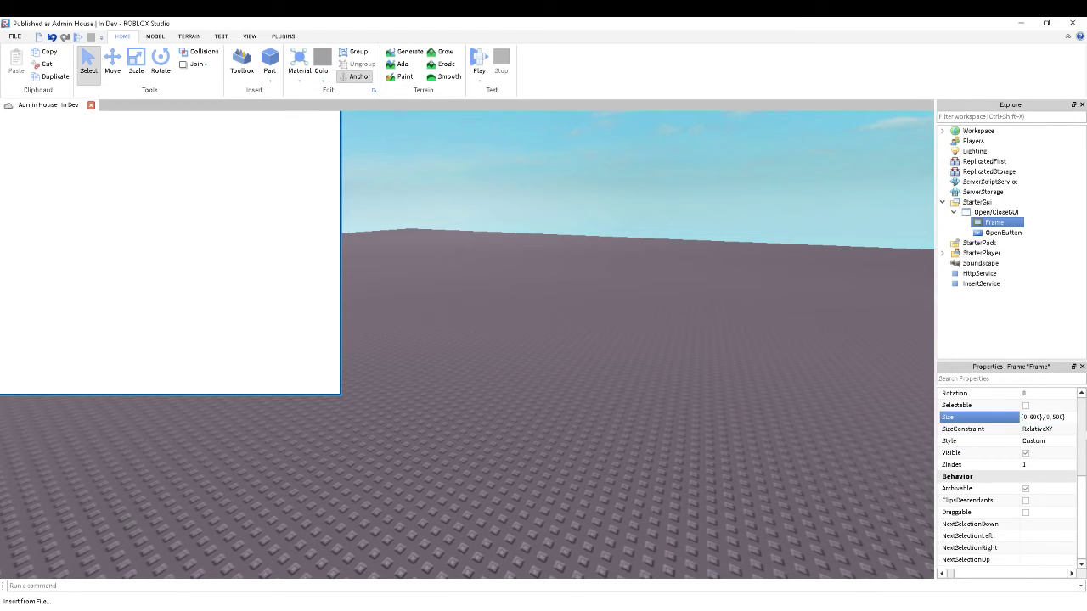
pyautogui.write('0')
pyautogui.press('Return')
pyautogui.scroll(5, 1032, 433)
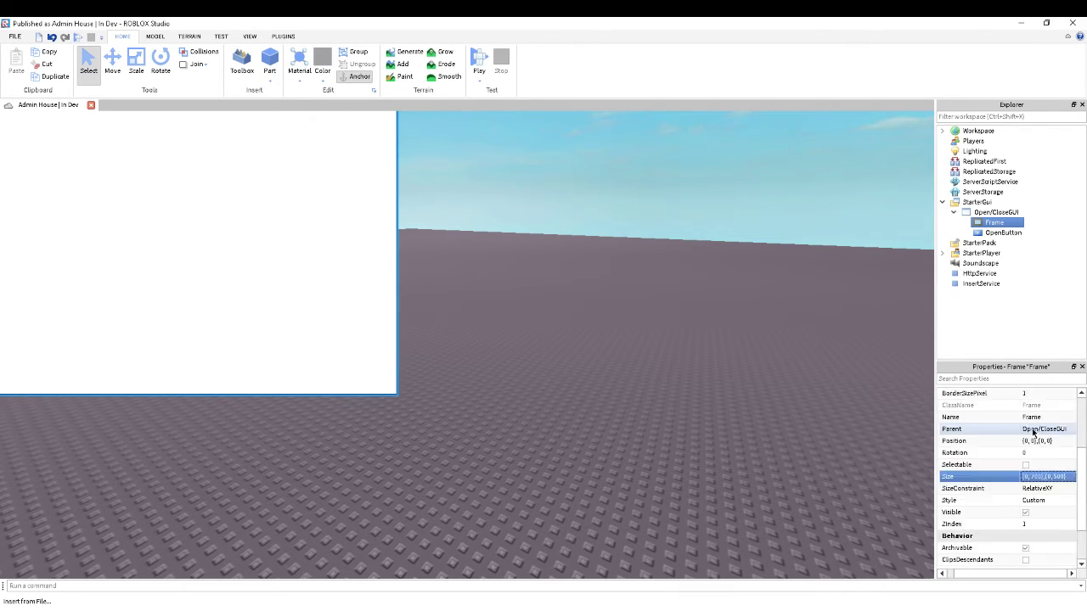
pyautogui.scroll(-3, 1032, 433)
# Step: Set the Frame's Position to {0.5,-350},{0.5,-250} to centre it
pyautogui.click(1031, 430)
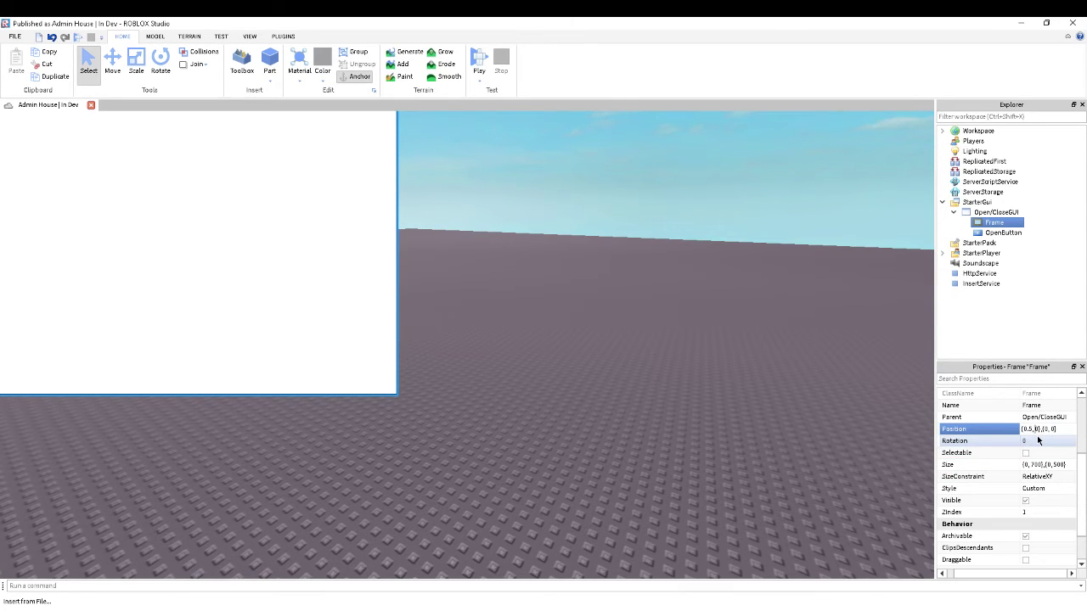
pyautogui.write('0')
pyautogui.press('Return')
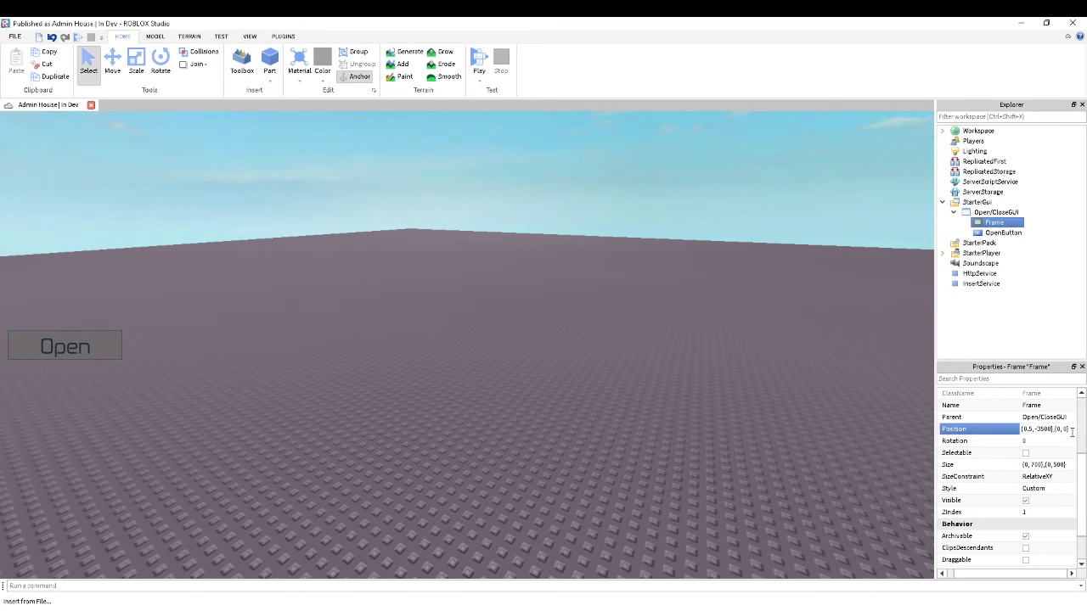
pyautogui.press('BackSpace')
pyautogui.press('Return')
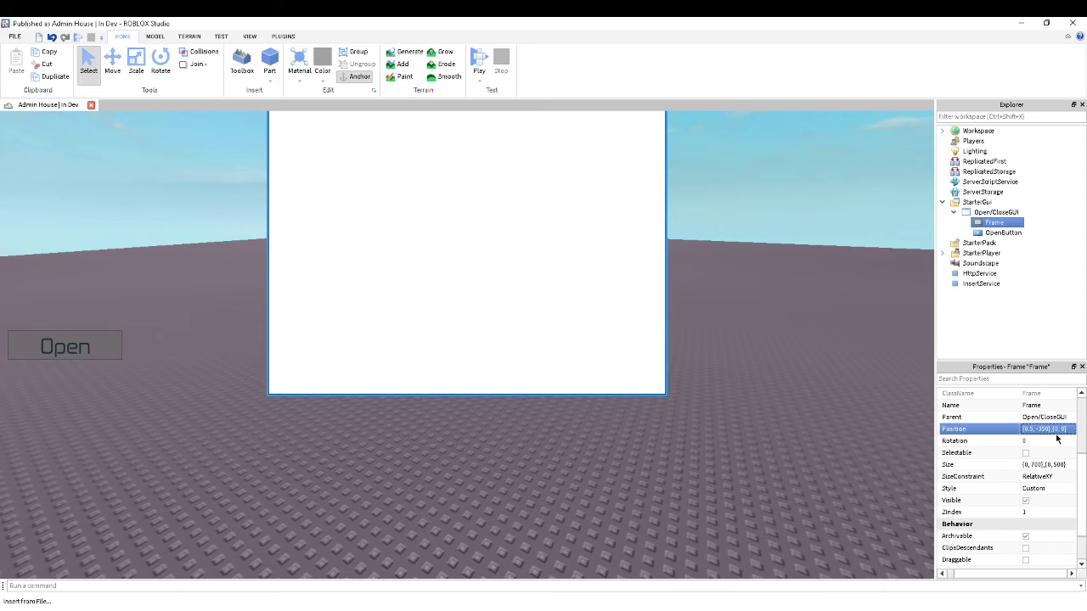
pyautogui.click(1054, 429)
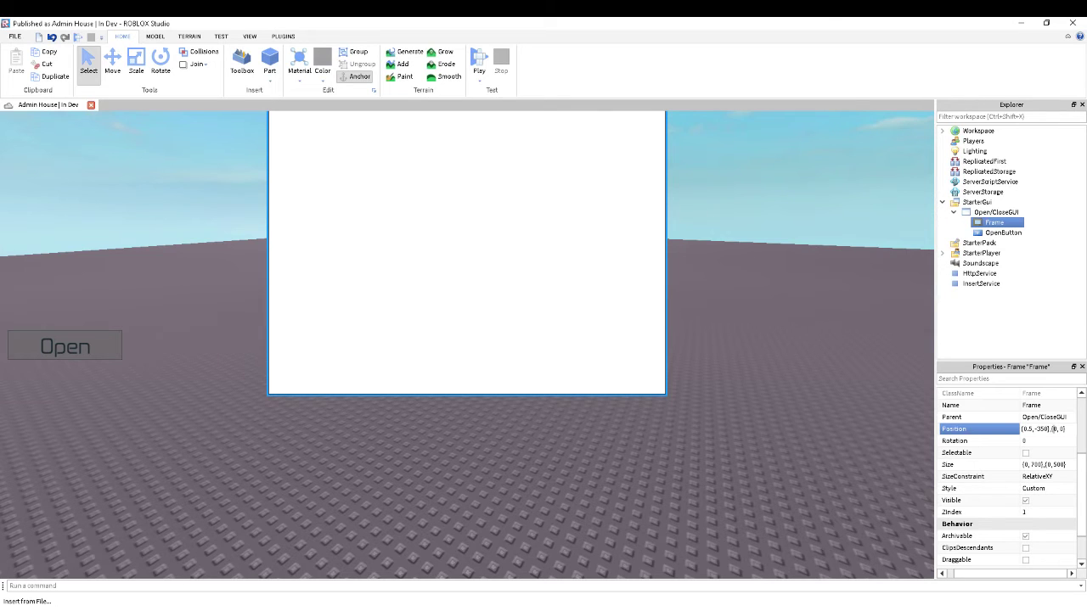
pyautogui.write('.5')
pyautogui.write('-25')
pyautogui.press('Return')
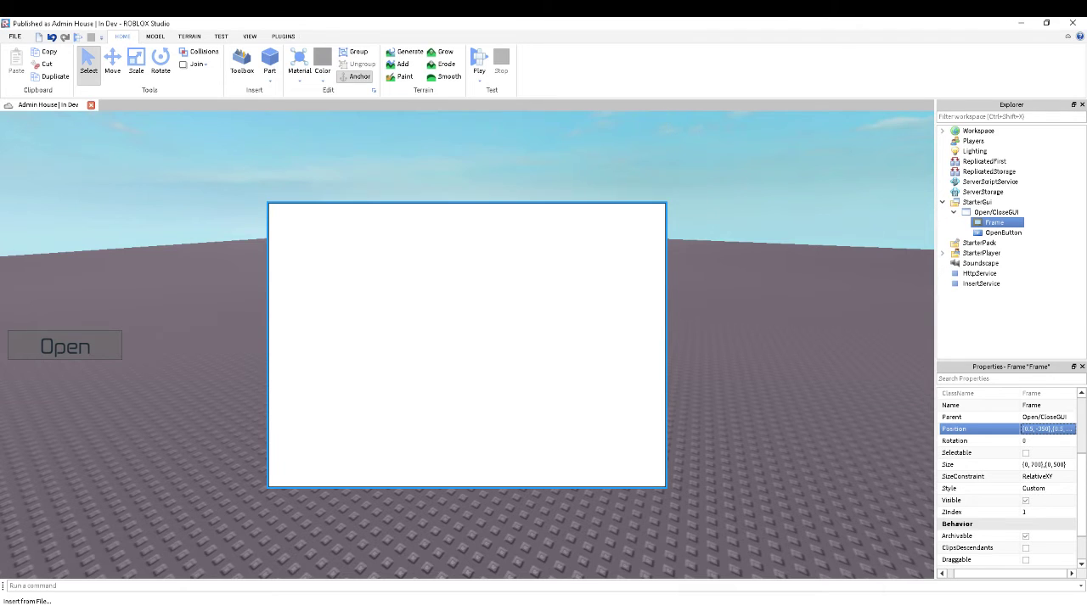
pyautogui.click(667, 339)
pyautogui.moveTo(666, 338); pyautogui.dragTo(657, 318, button='right')
pyautogui.click(992, 224)
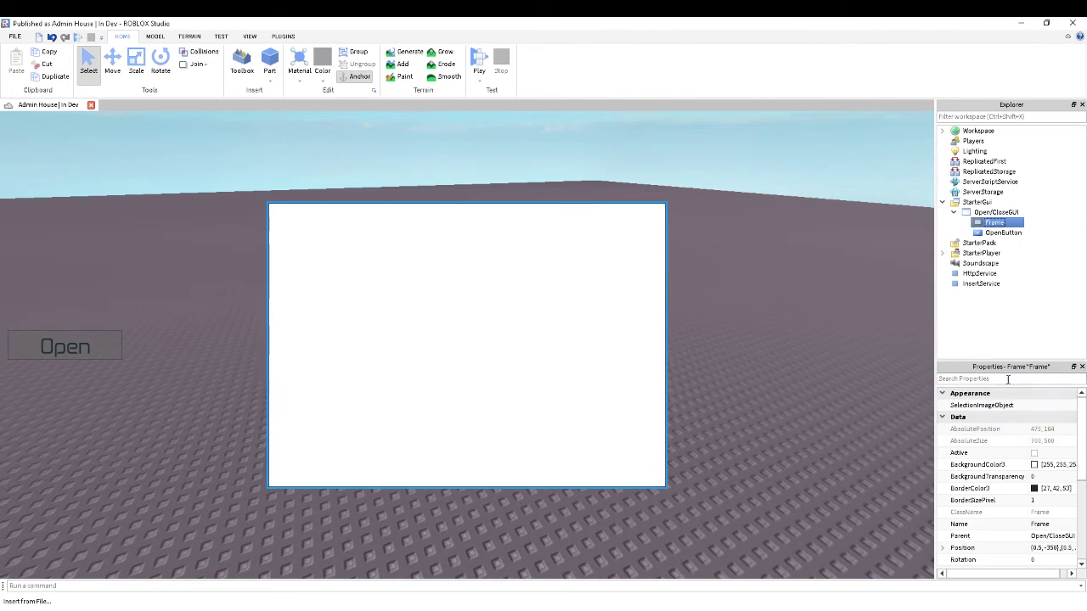
# Step: Give the Frame the DropShadow style
pyautogui.scroll(-5, 1040, 458)
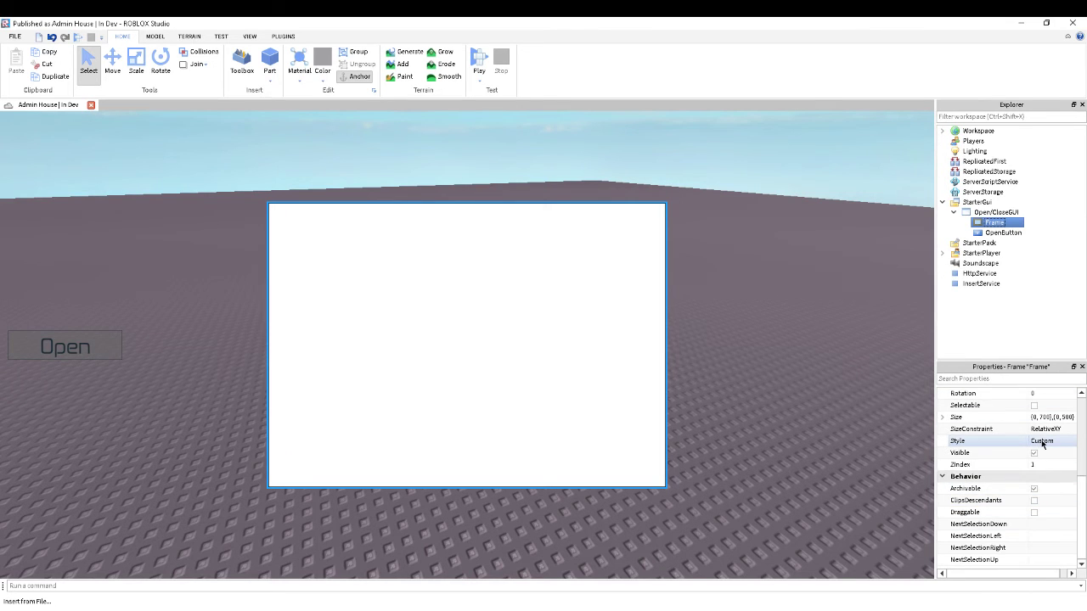
pyautogui.click(1042, 442)
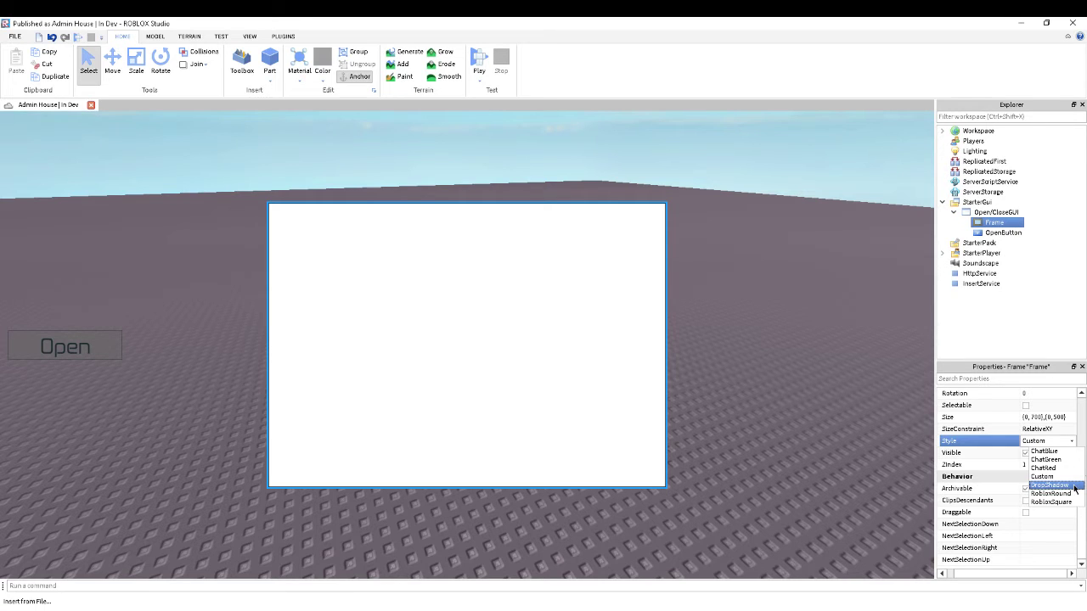
pyautogui.click(1075, 485)
pyautogui.click(1070, 301)
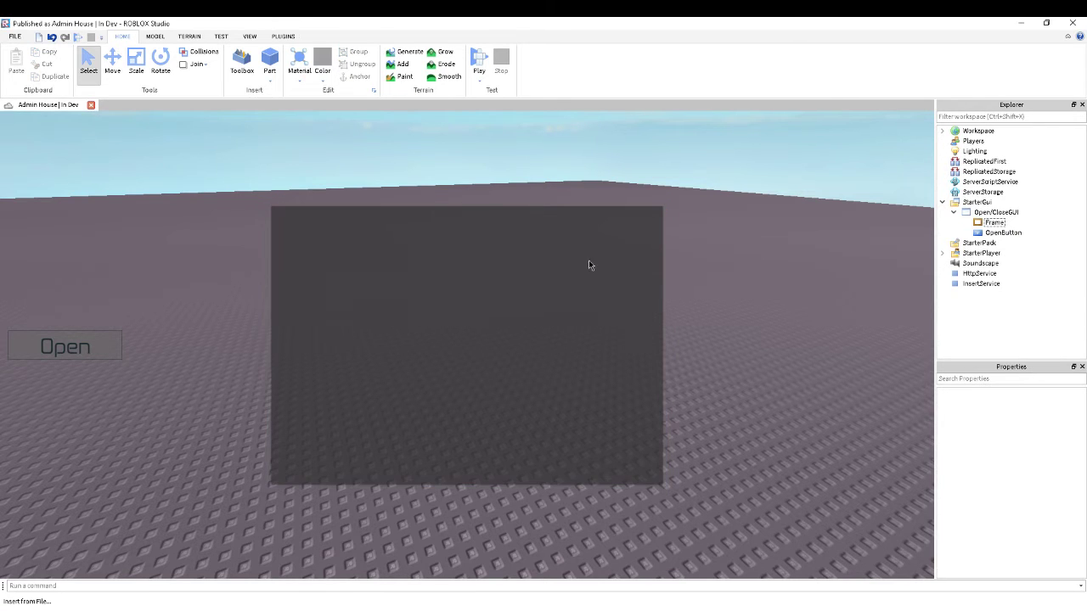
pyautogui.moveTo(621, 319); pyautogui.dragTo(621, 319, button='right')
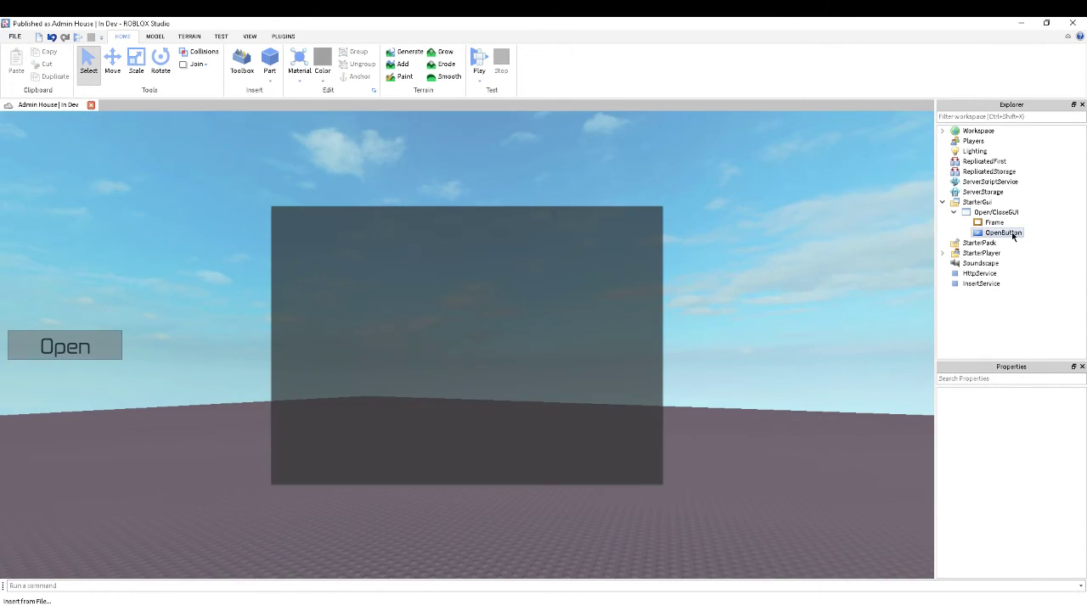
# Step: Rename the Frame to MenuBG
pyautogui.click(1007, 234)
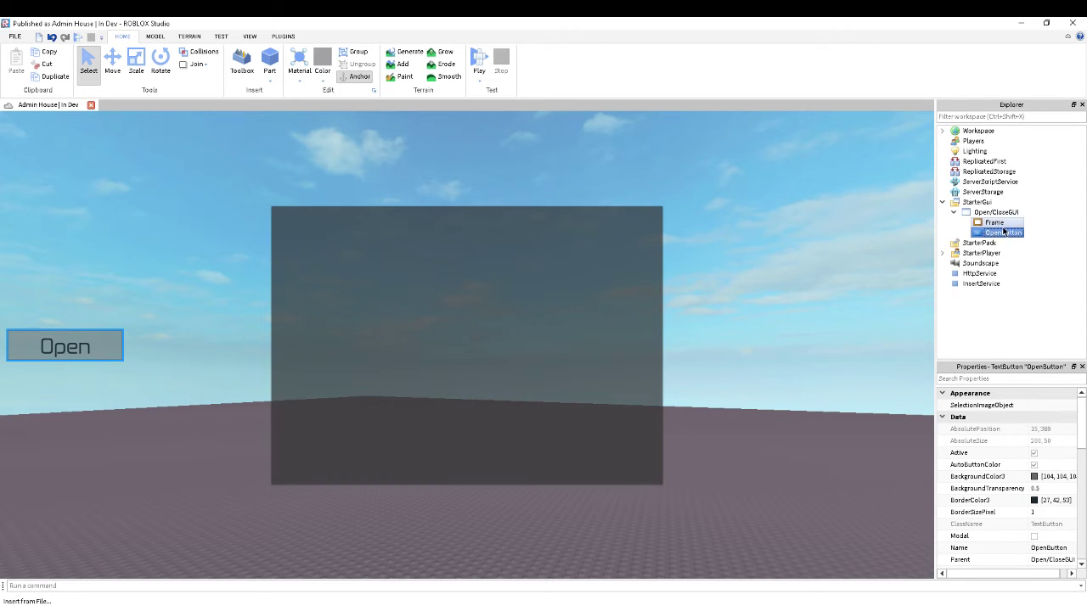
pyautogui.click(994, 223)
pyautogui.click(1053, 525)
pyautogui.press('BackSpace')
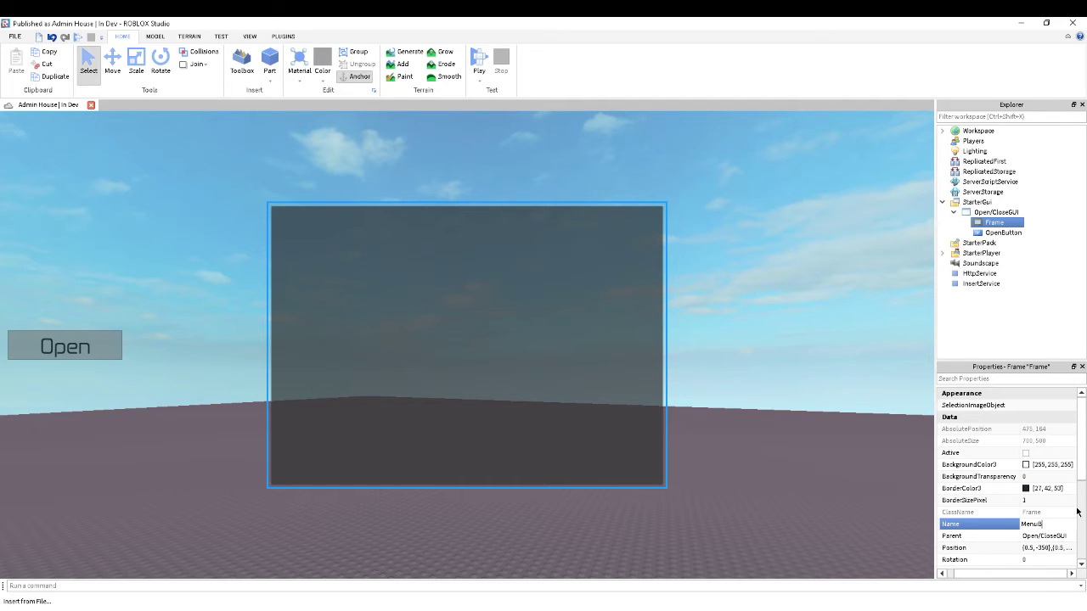
pyautogui.press('Return')
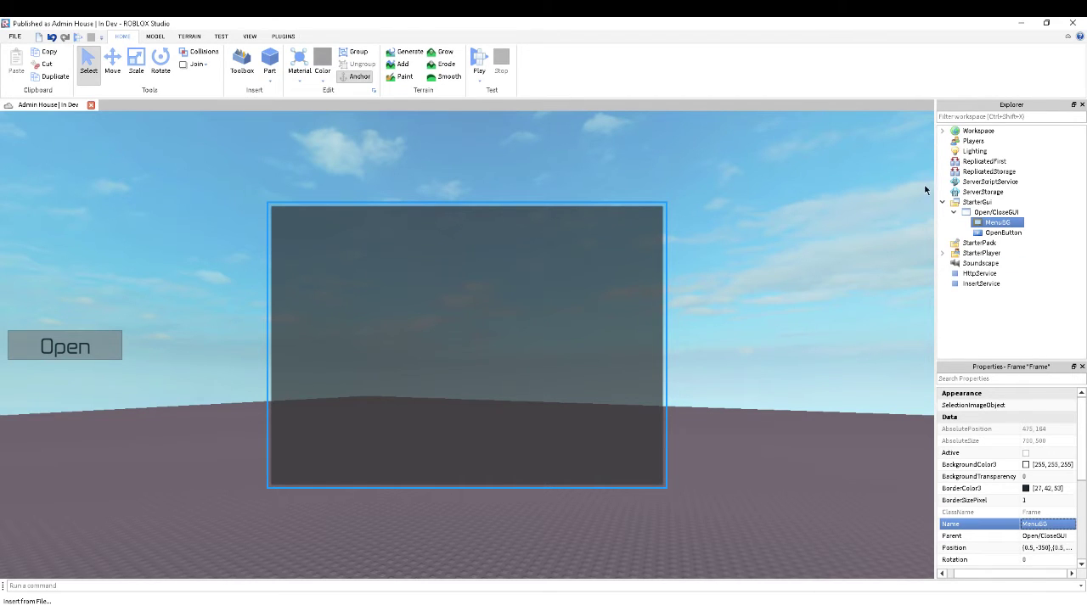
# Step: Insert a TextLabel into MenuBG and select it
pyautogui.rightClick(976, 221)
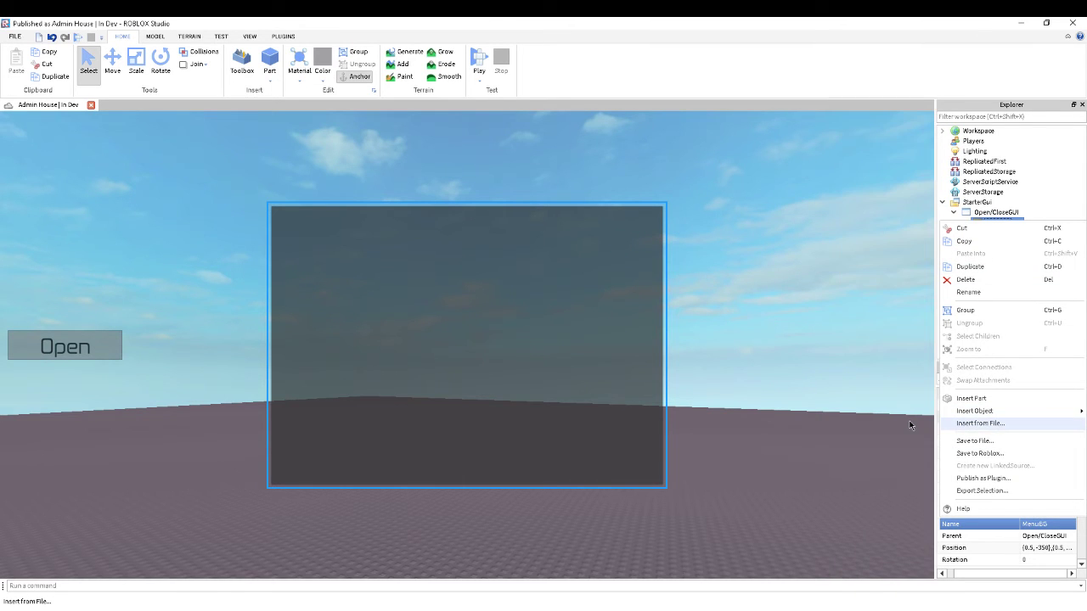
pyautogui.moveTo(965, 414)
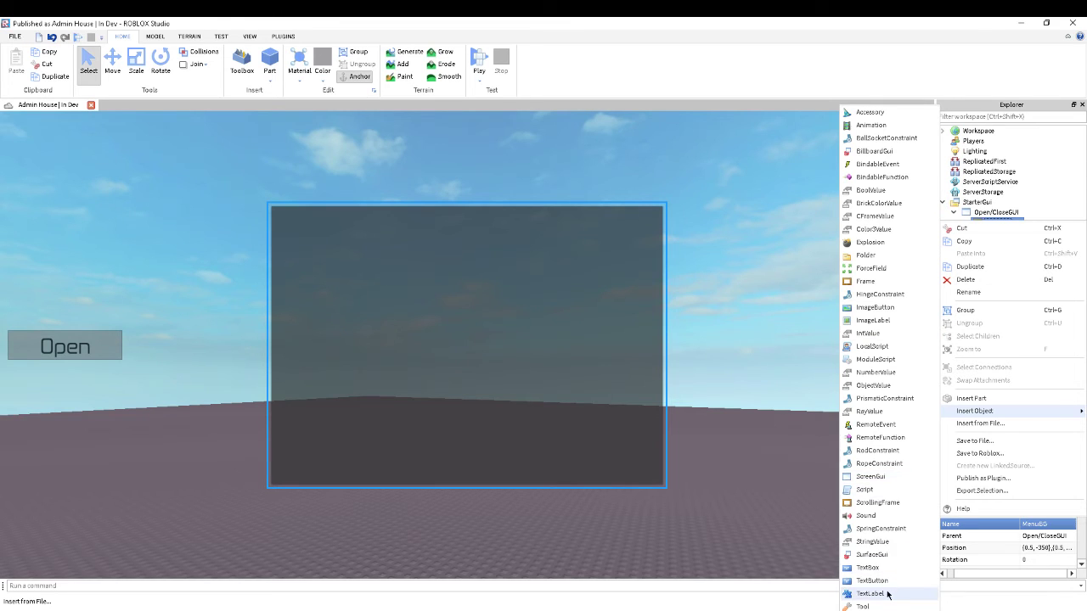
pyautogui.press('Escape')
pyautogui.click(883, 562)
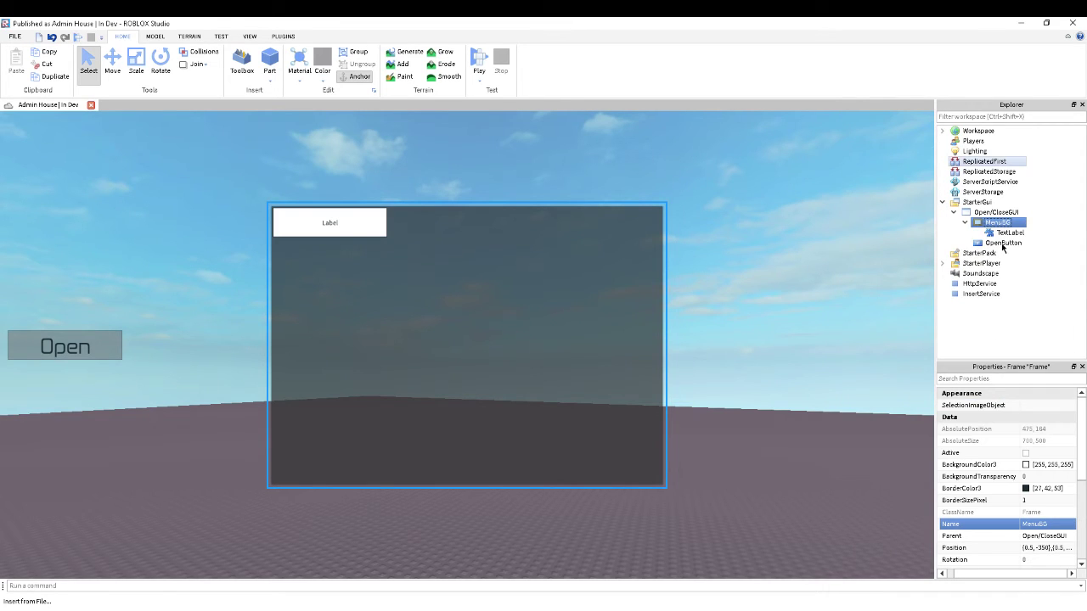
pyautogui.click(1007, 233)
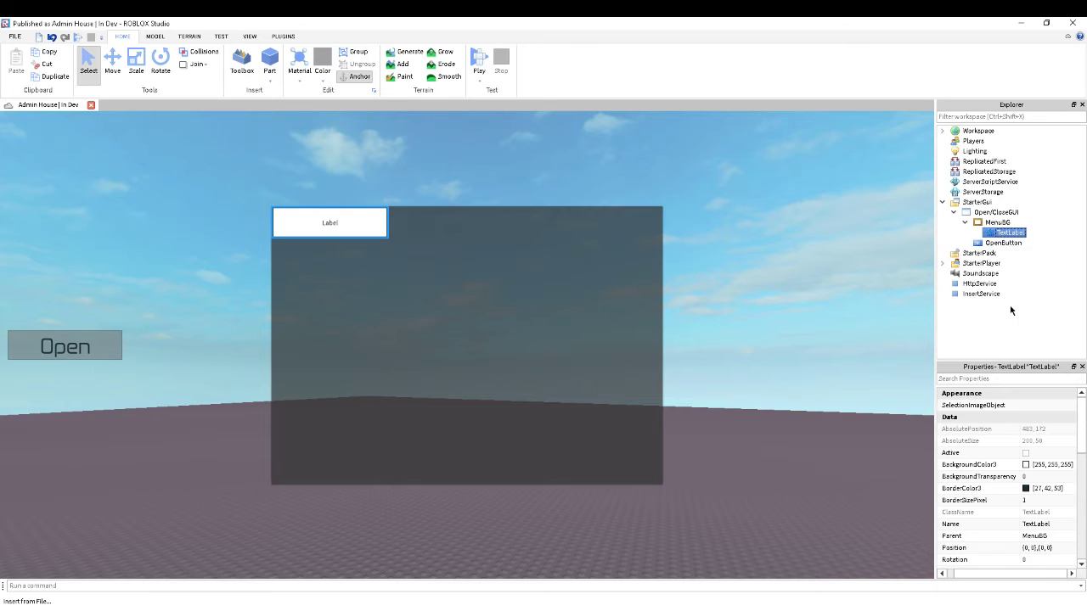
# Step: Set the TextLabel's Size to {1,0},{0,100} for a full-width header
pyautogui.scroll(-3, 1032, 499)
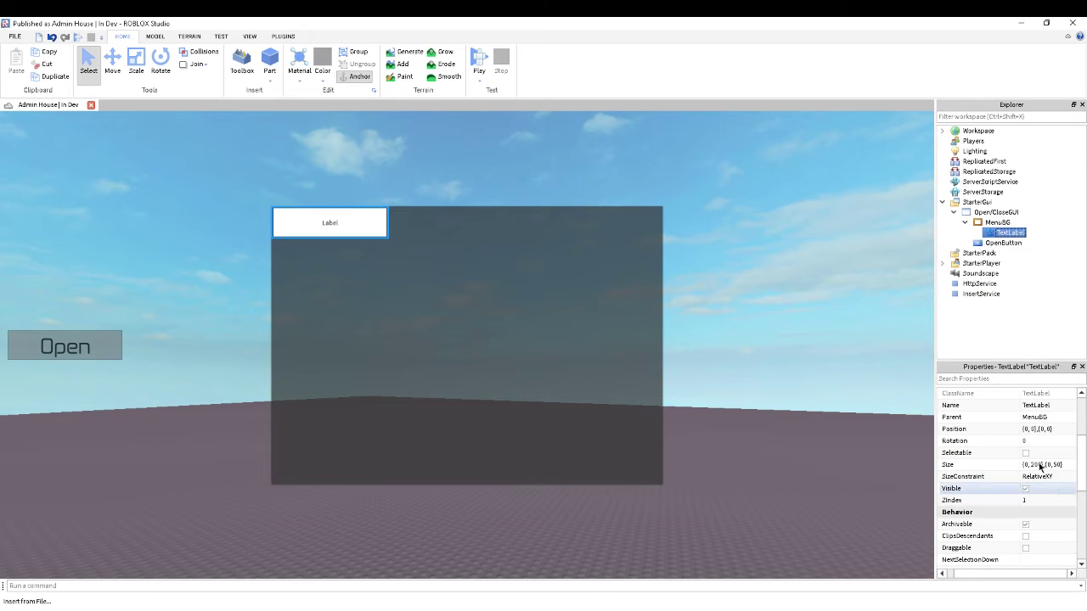
pyautogui.click(1040, 463)
pyautogui.click(1042, 463)
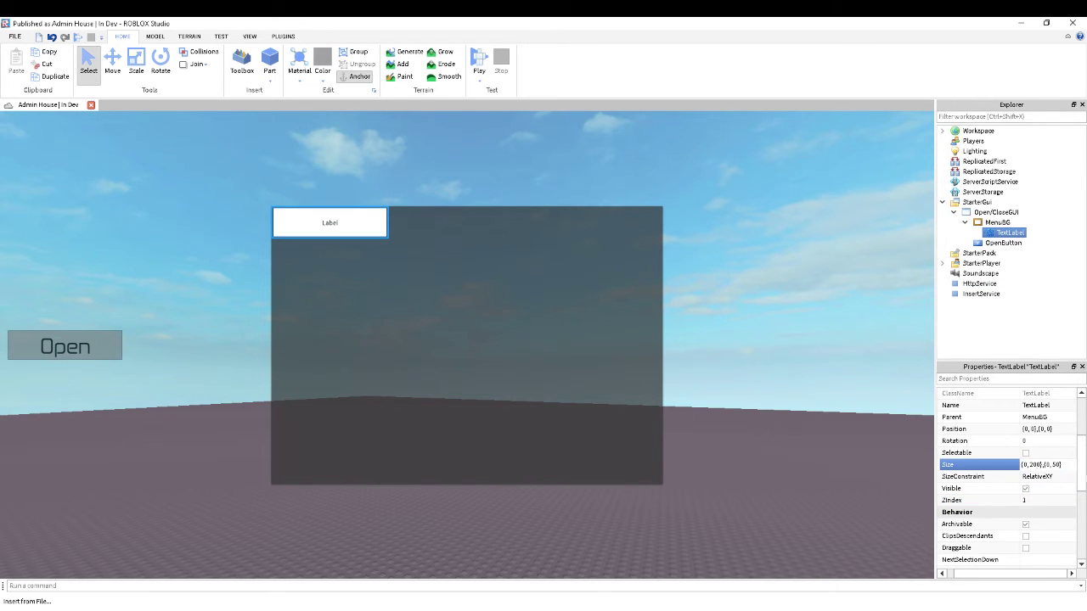
pyautogui.press('BackSpace')
pyautogui.press('BackSpace')
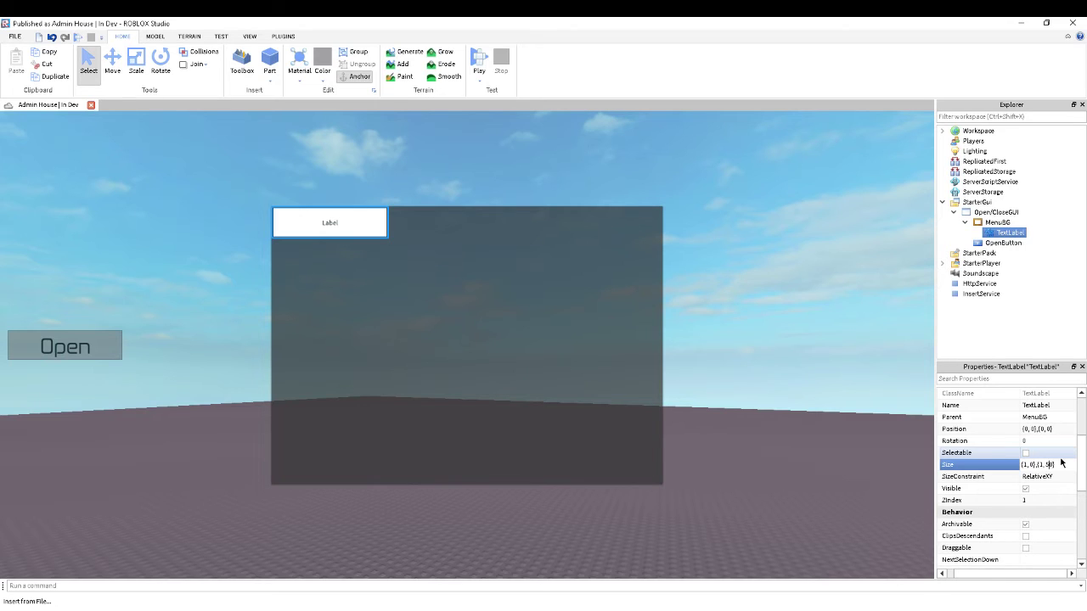
pyautogui.press('BackSpace')
pyautogui.press('BackSpace')
pyautogui.write('0, 10')
pyautogui.press('Return')
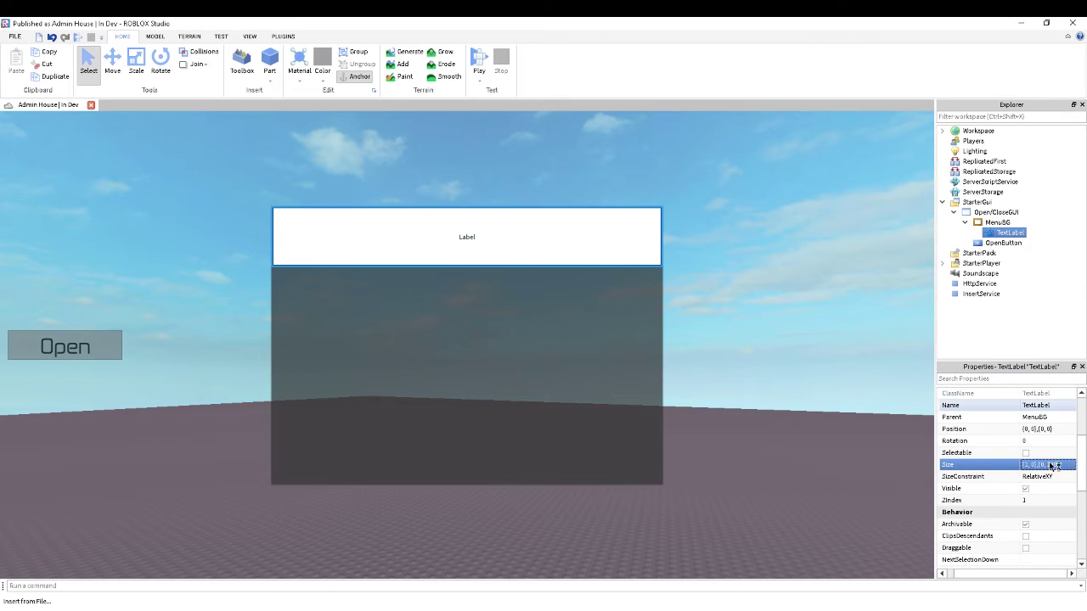
pyautogui.scroll(-5, 1050, 463)
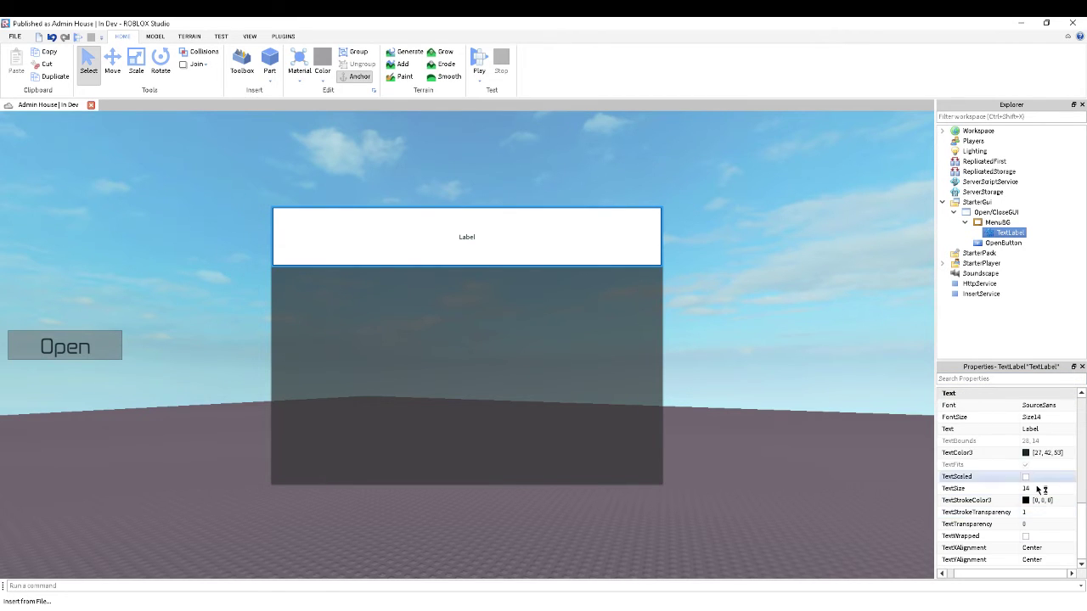
# Step: Make the header label's background fully transparent with BackgroundTransparency 1
pyautogui.click(1043, 479)
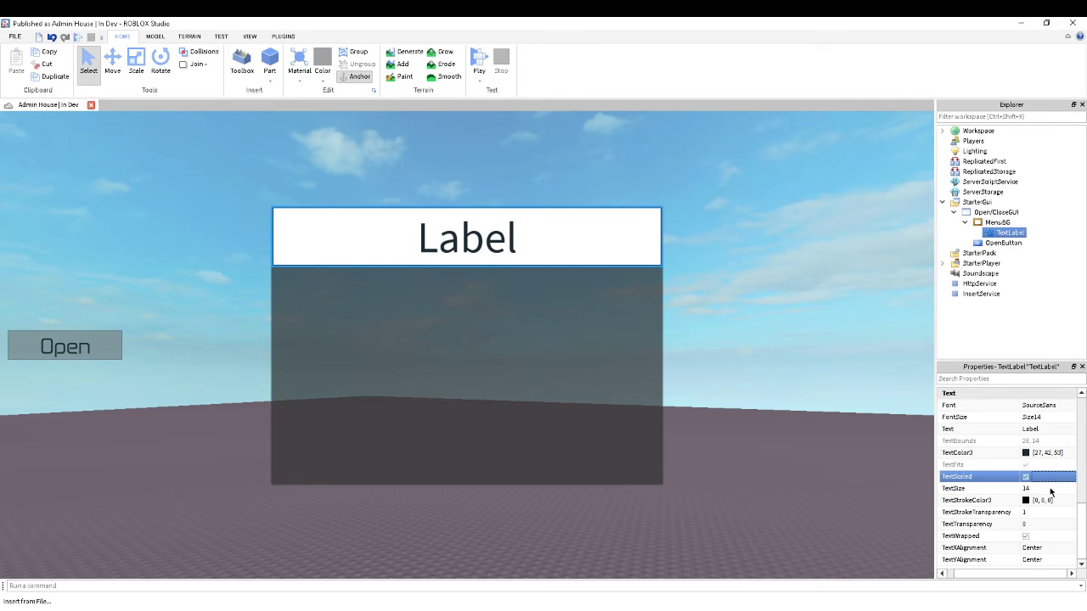
pyautogui.scroll(5, 1044, 481)
pyautogui.scroll(3, 1044, 479)
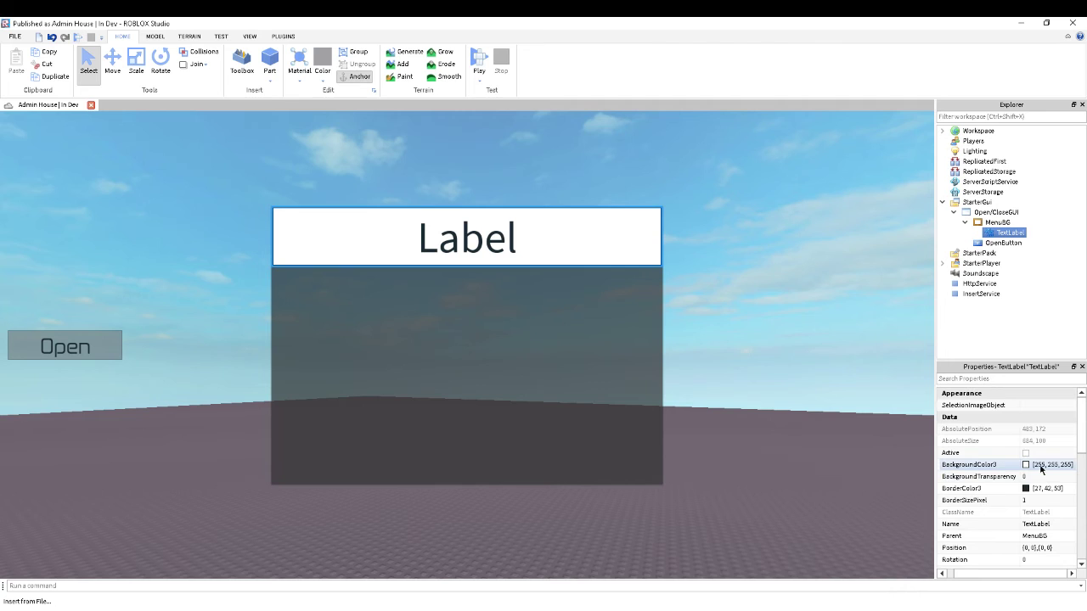
pyautogui.click(1037, 482)
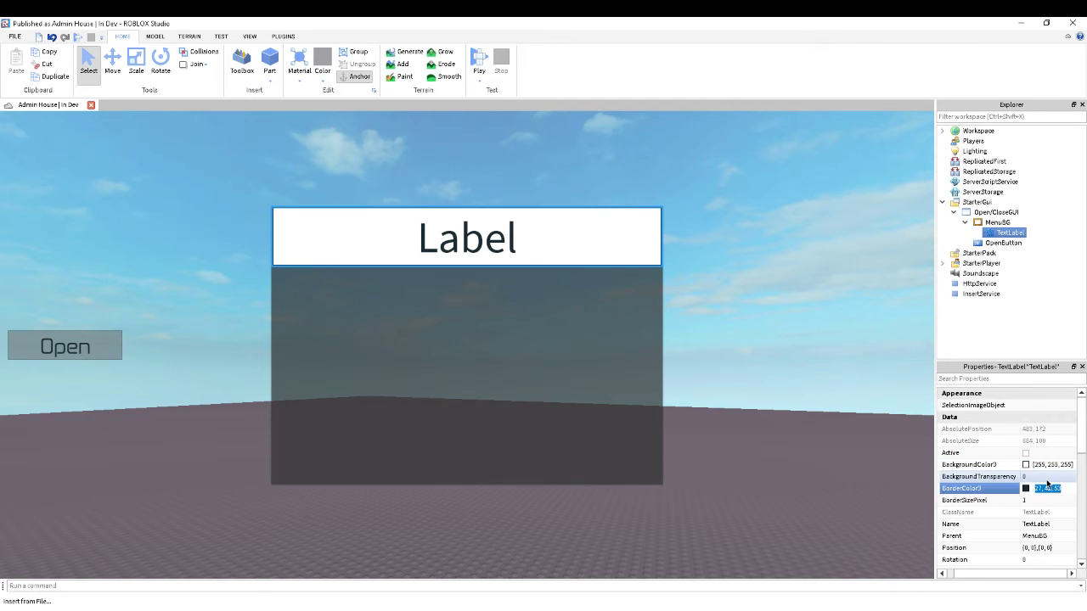
pyautogui.click(1039, 476)
pyautogui.write('1')
pyautogui.press('Return')
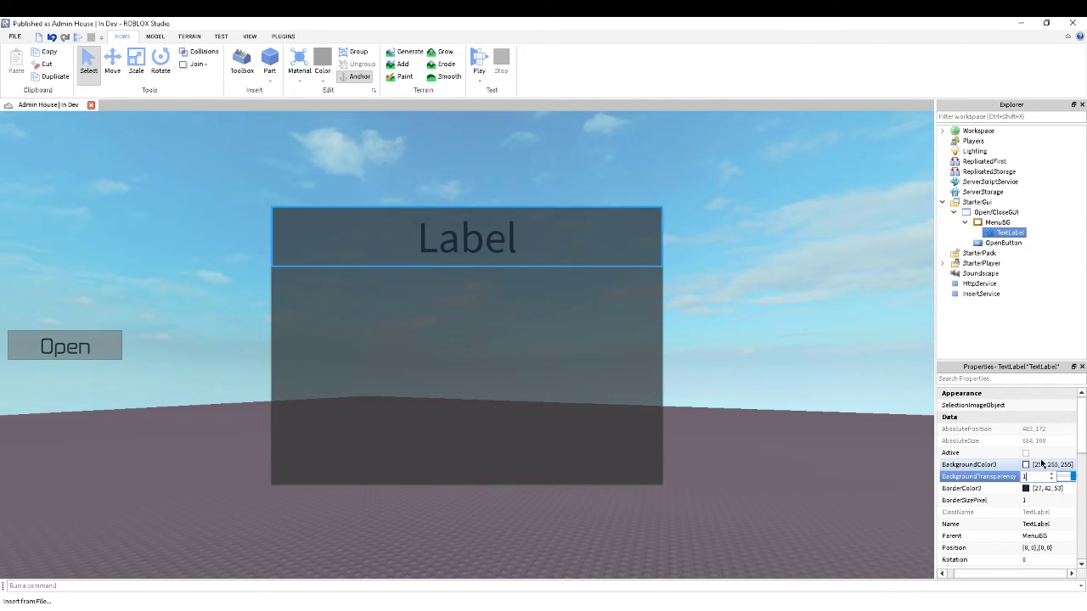
# Step: Turn off TextScaled and set FontSize to Size96, after trying Size42 and Size60
pyautogui.scroll(-5, 1044, 463)
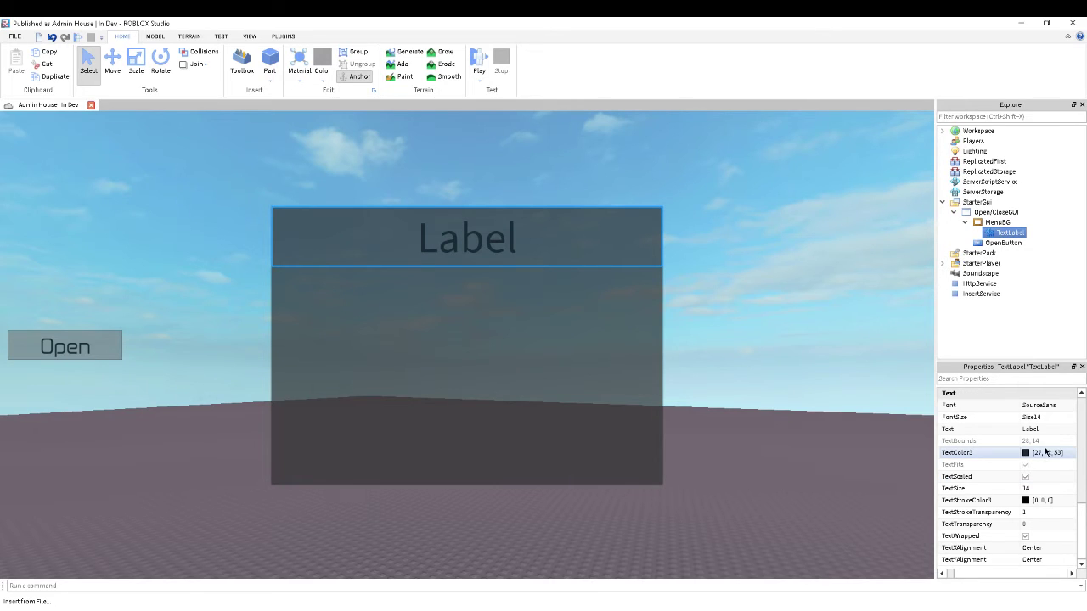
pyautogui.click(1034, 477)
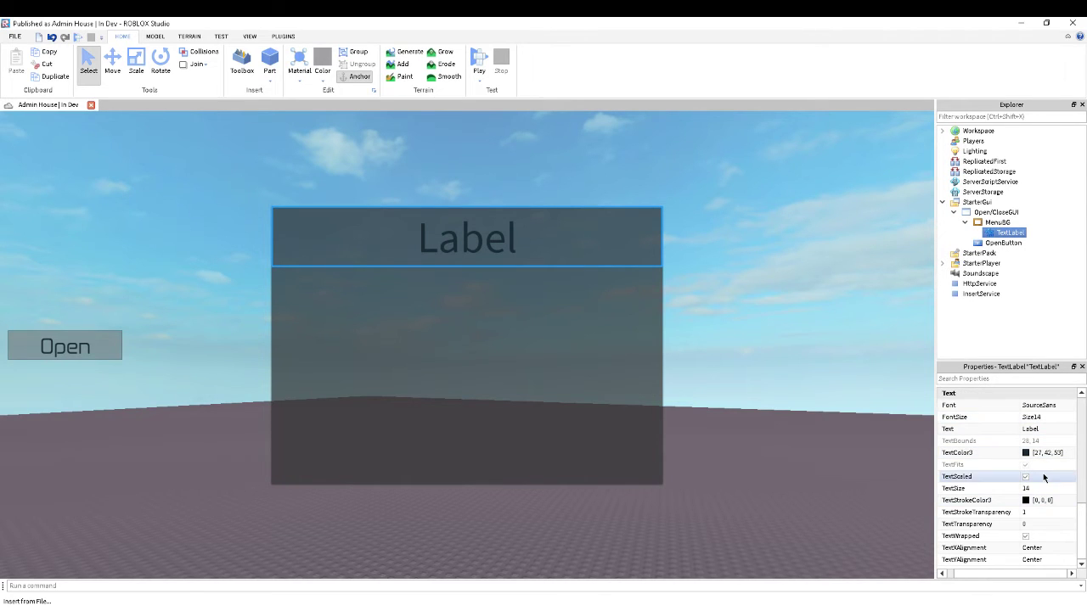
pyautogui.click(1026, 477)
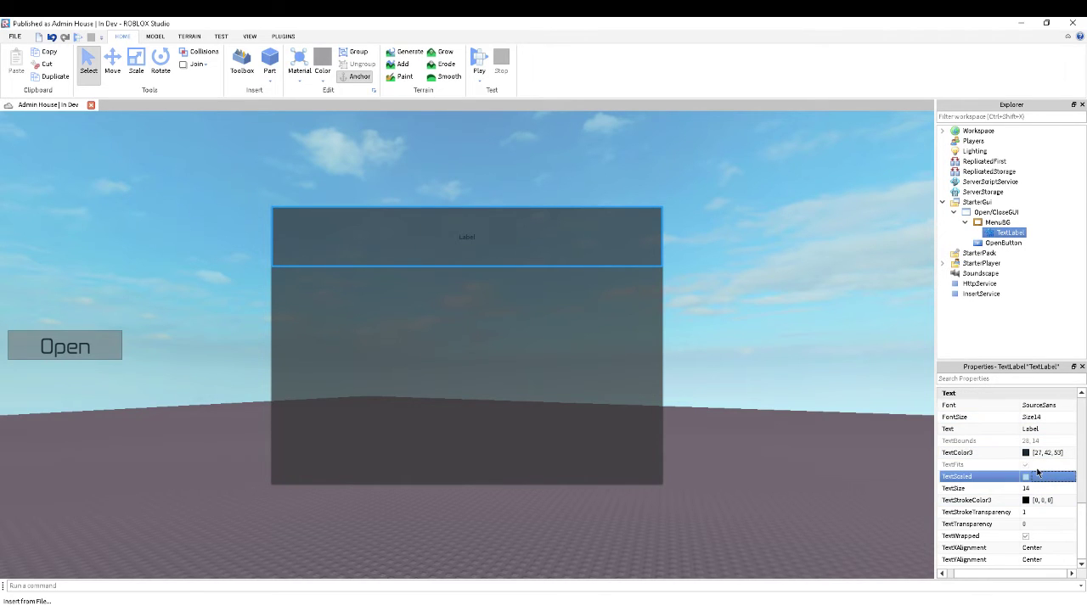
pyautogui.click(1049, 419)
pyautogui.click(1044, 417)
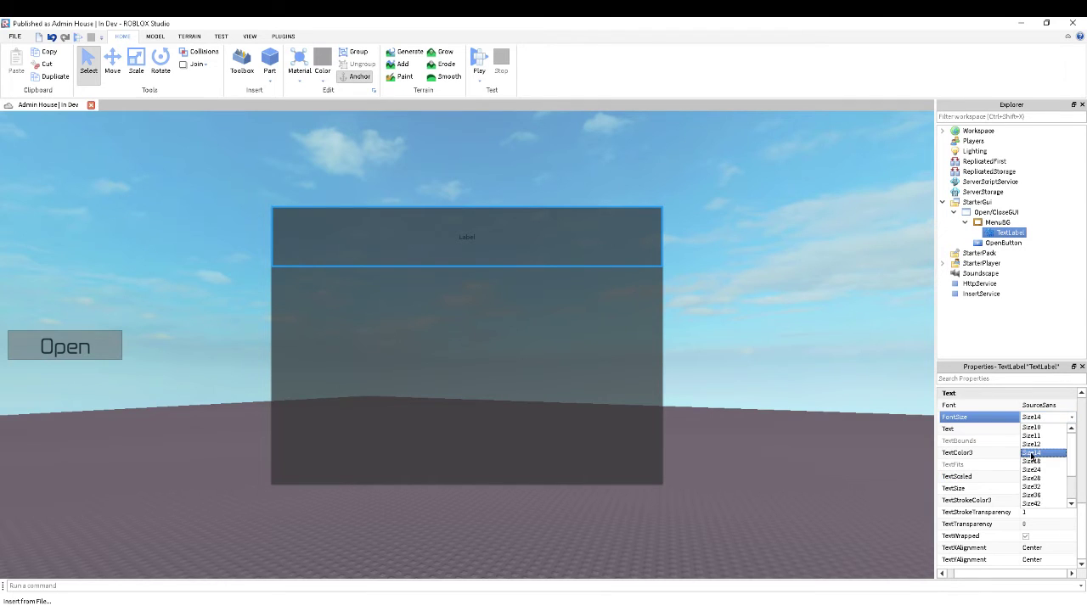
pyautogui.click(1044, 504)
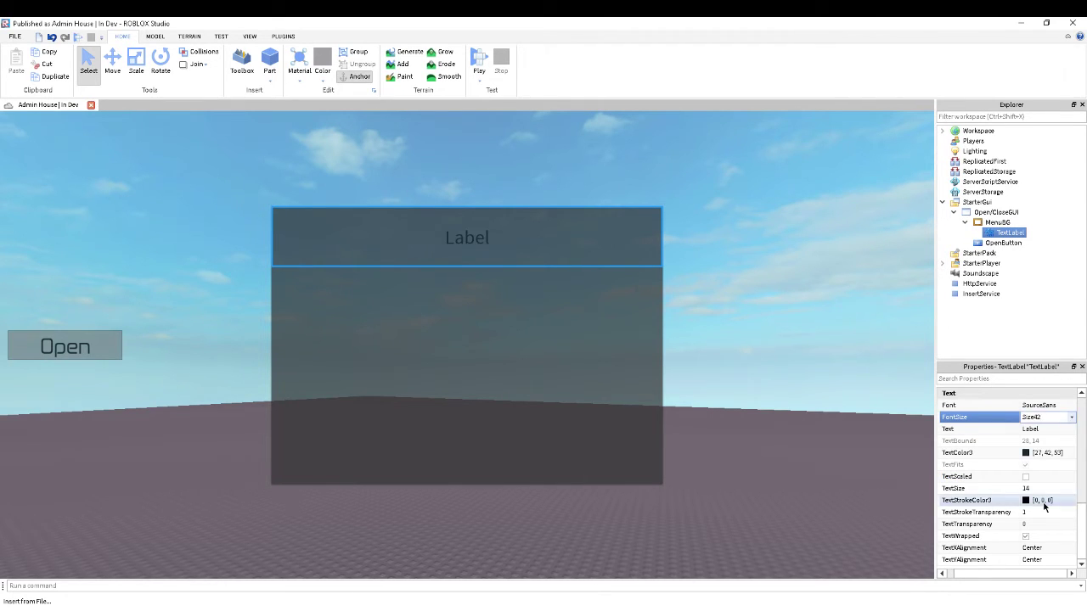
pyautogui.click(1053, 418)
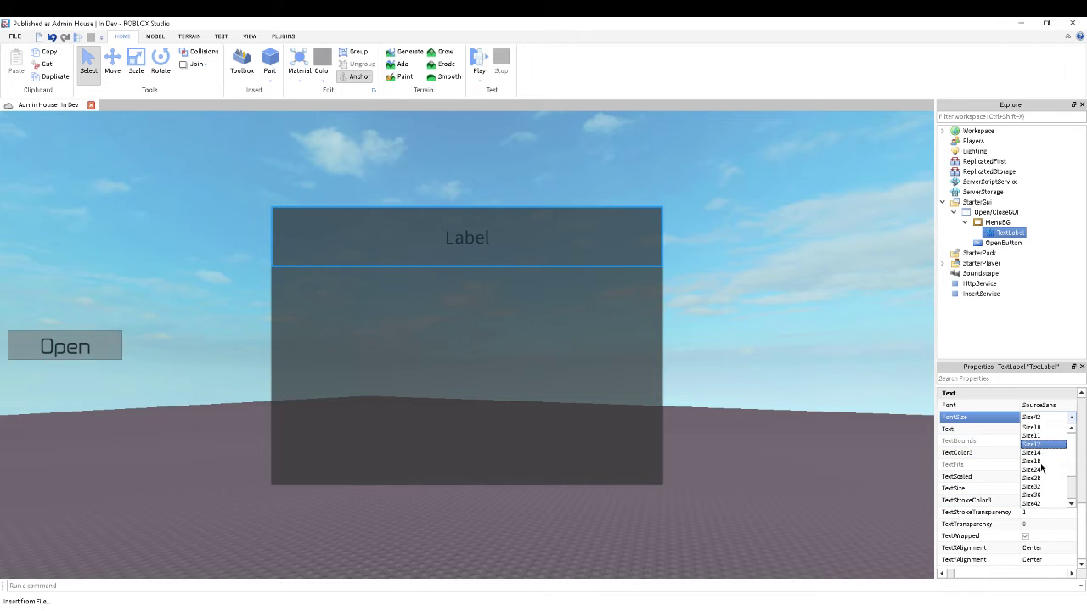
pyautogui.scroll(-2, 1041, 468)
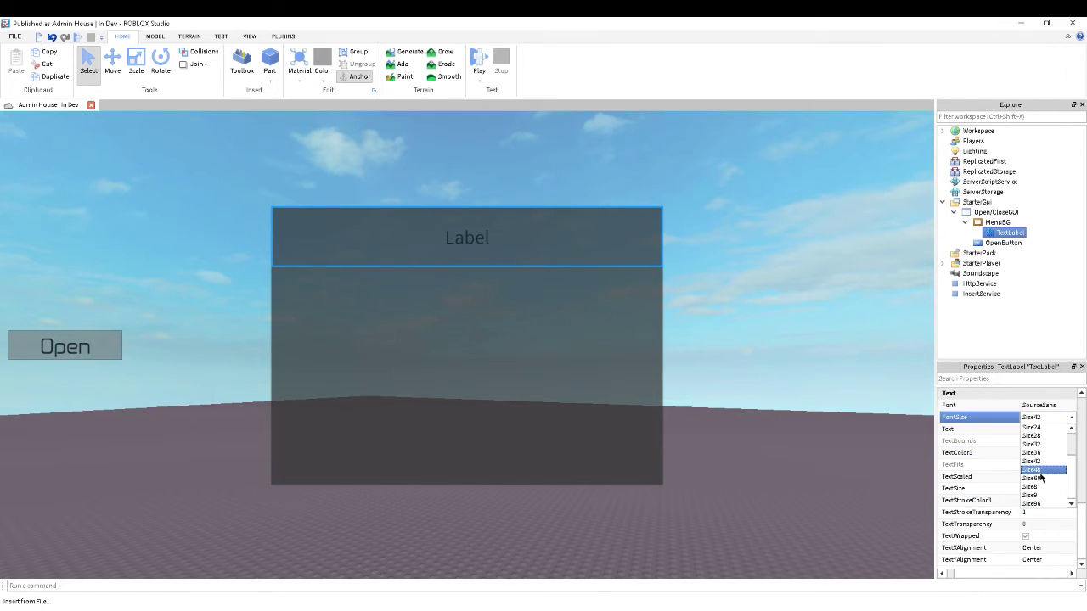
pyautogui.click(1041, 478)
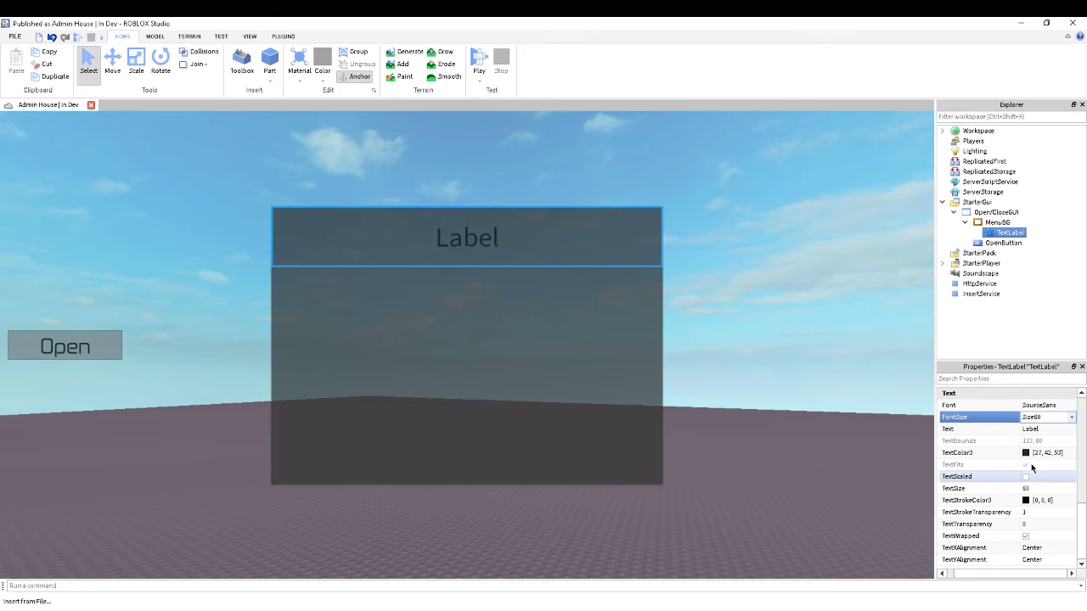
pyautogui.click(1050, 418)
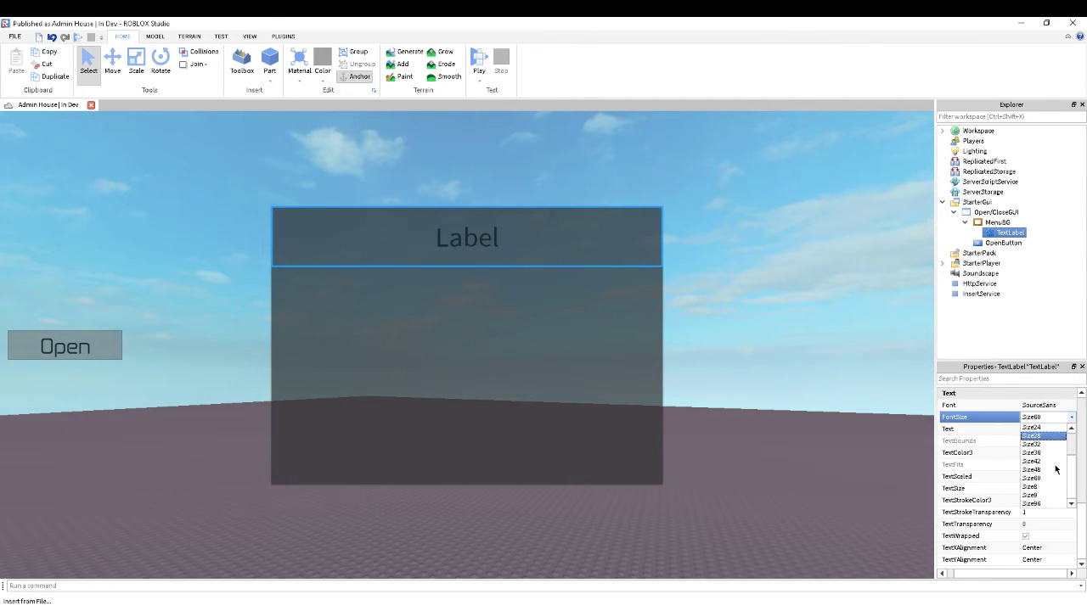
pyautogui.click(1042, 504)
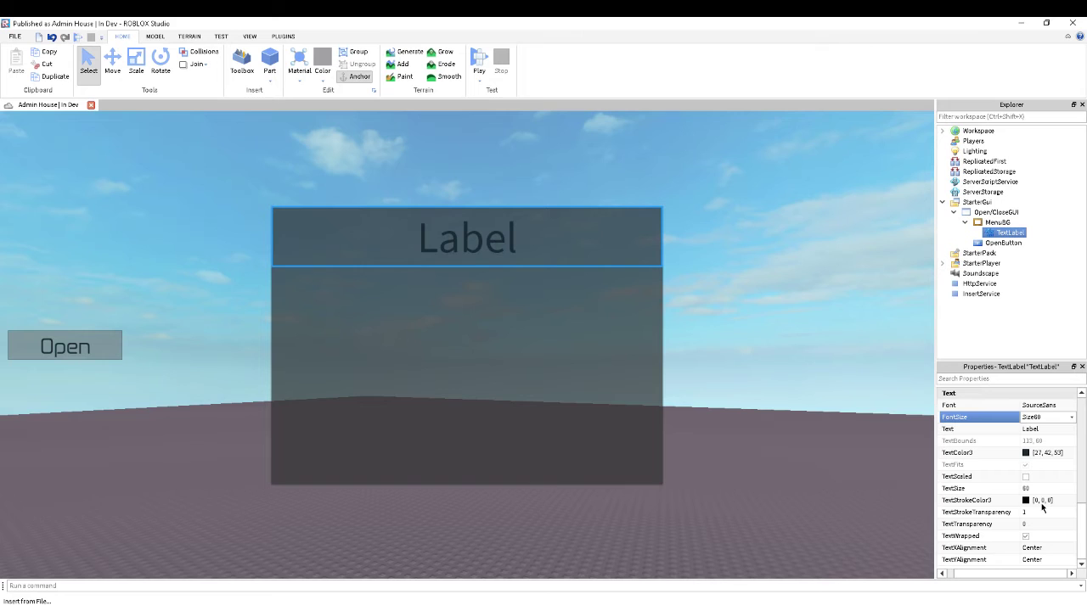
# Step: Set the label's Text to 'Open/Close'
pyautogui.click(1031, 428)
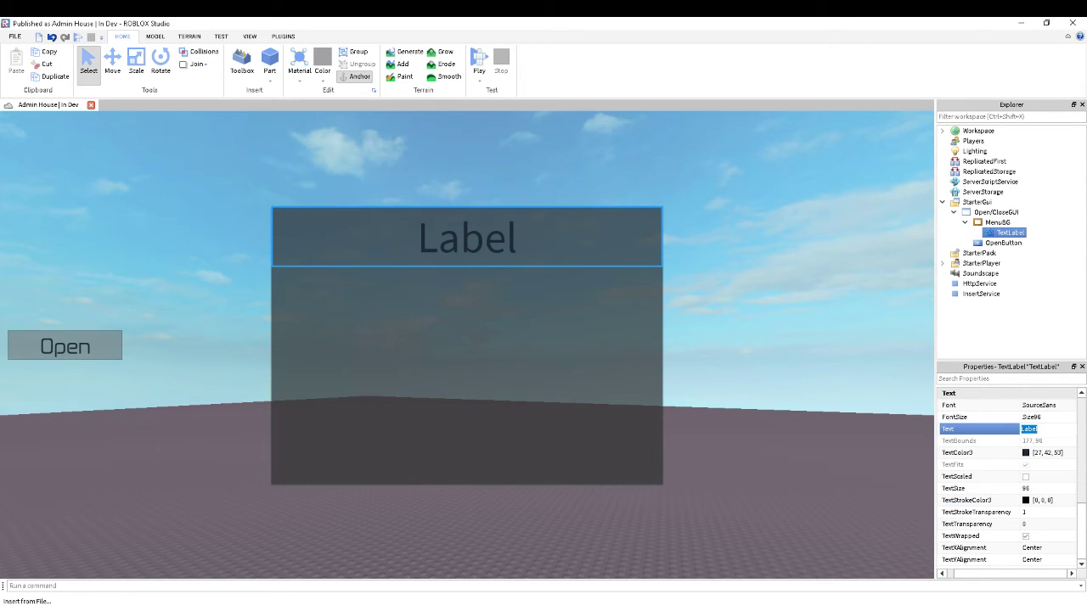
pyautogui.write('Open/Close')
pyautogui.press('Return')
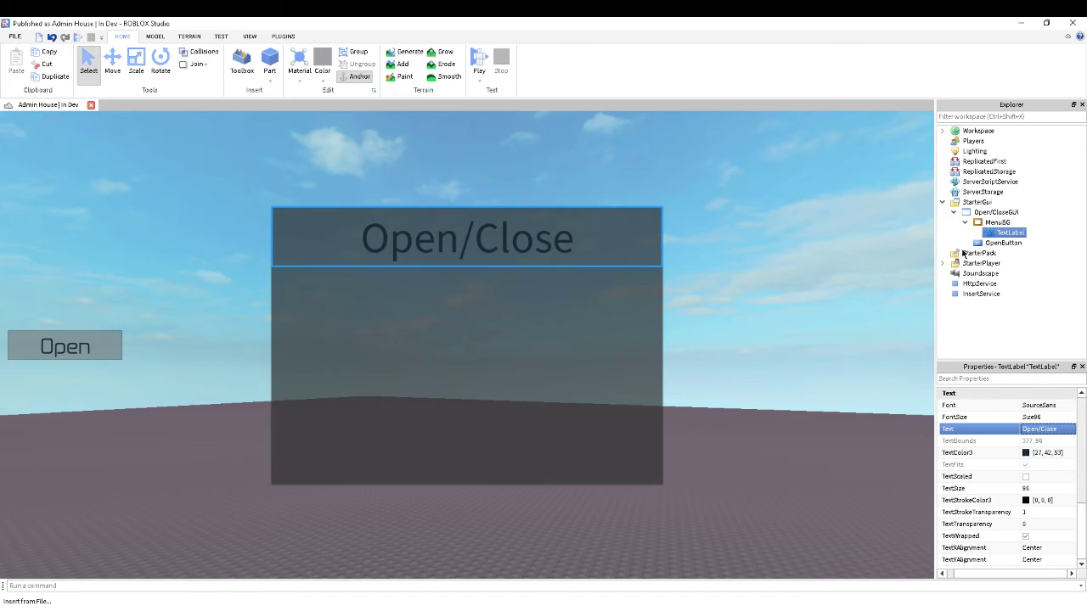
pyautogui.click(1032, 256)
# Step: Rename the TextLabel under MenuBG to 'Title'
pyautogui.click(1065, 253)
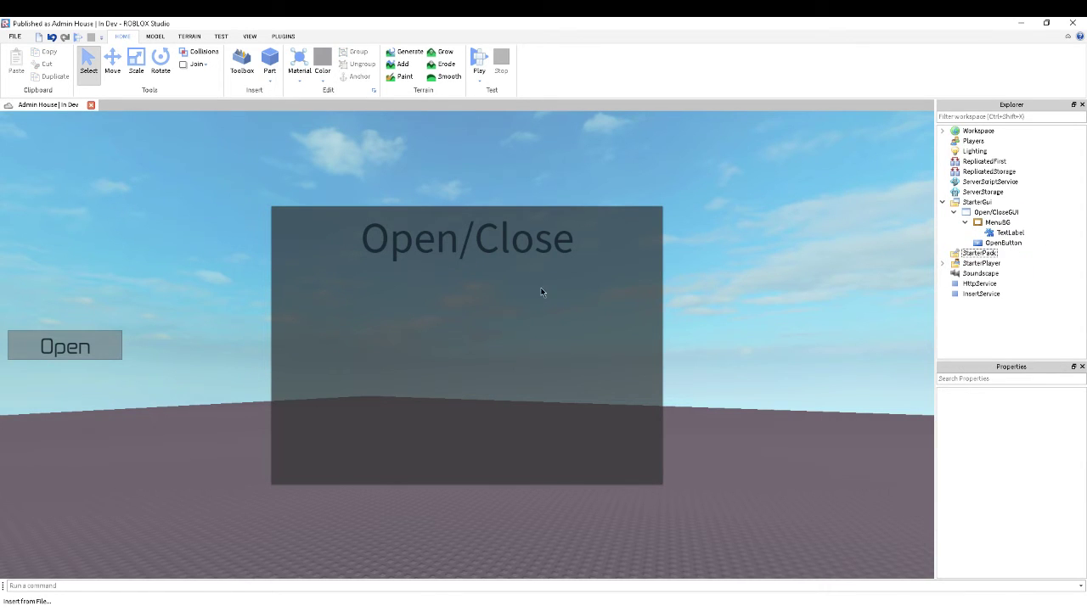
pyautogui.moveTo(541, 293); pyautogui.dragTo(541, 287, button='right')
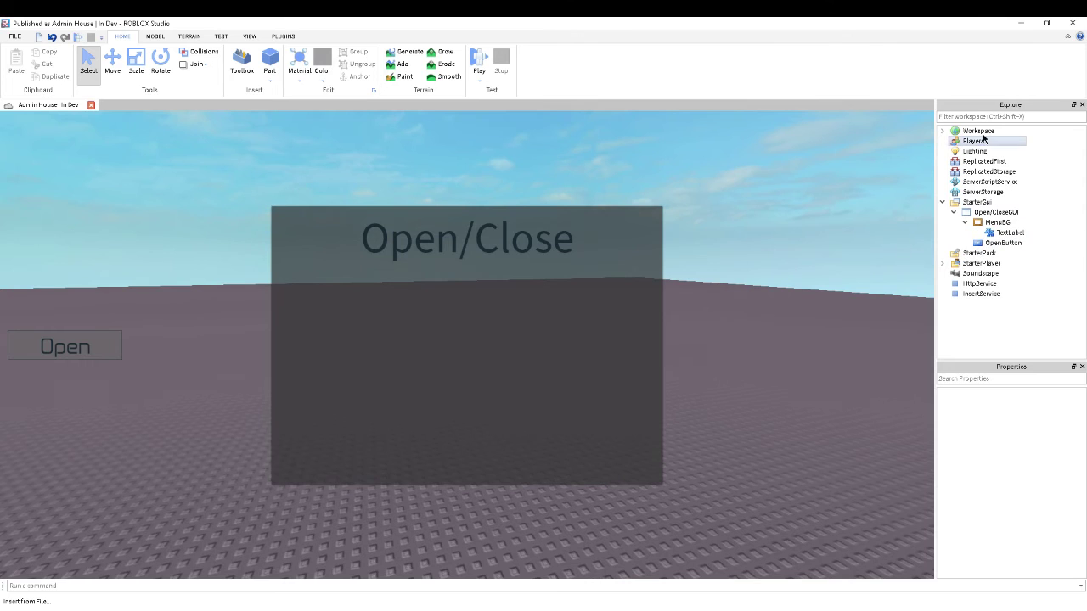
pyautogui.click(942, 131)
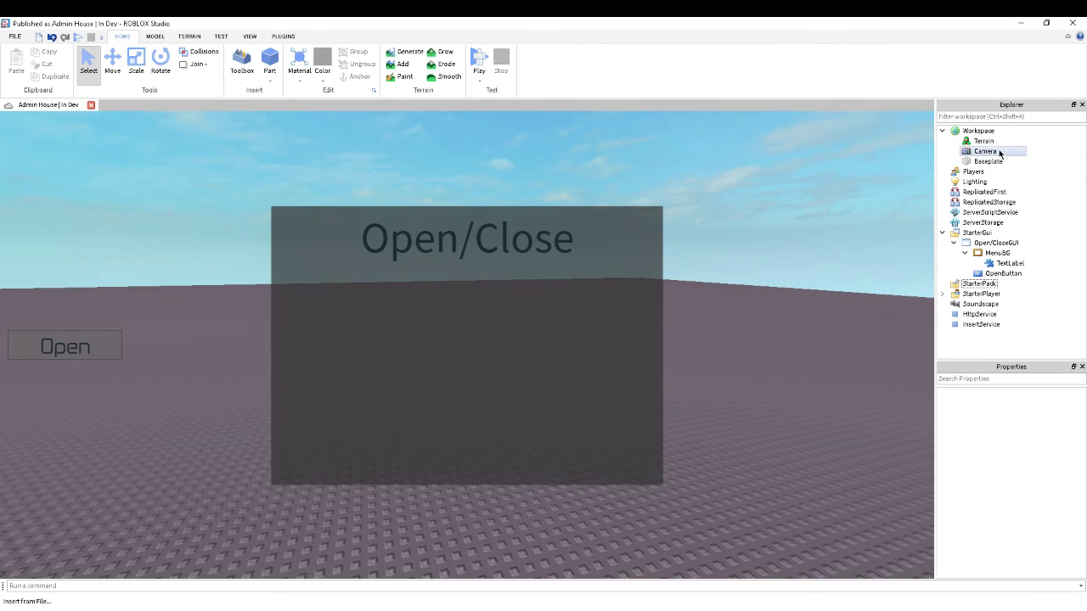
pyautogui.click(985, 151)
pyautogui.keyDown('ctrl'); pyautogui.click(985, 151); pyautogui.keyUp('ctrl')
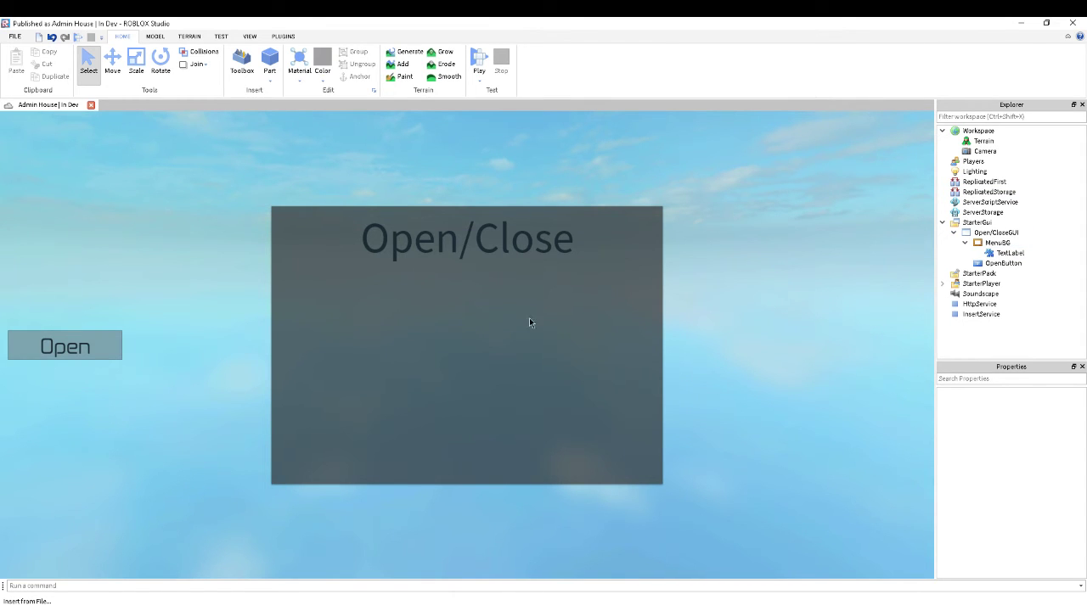
pyautogui.click(993, 254)
pyautogui.click(1035, 524)
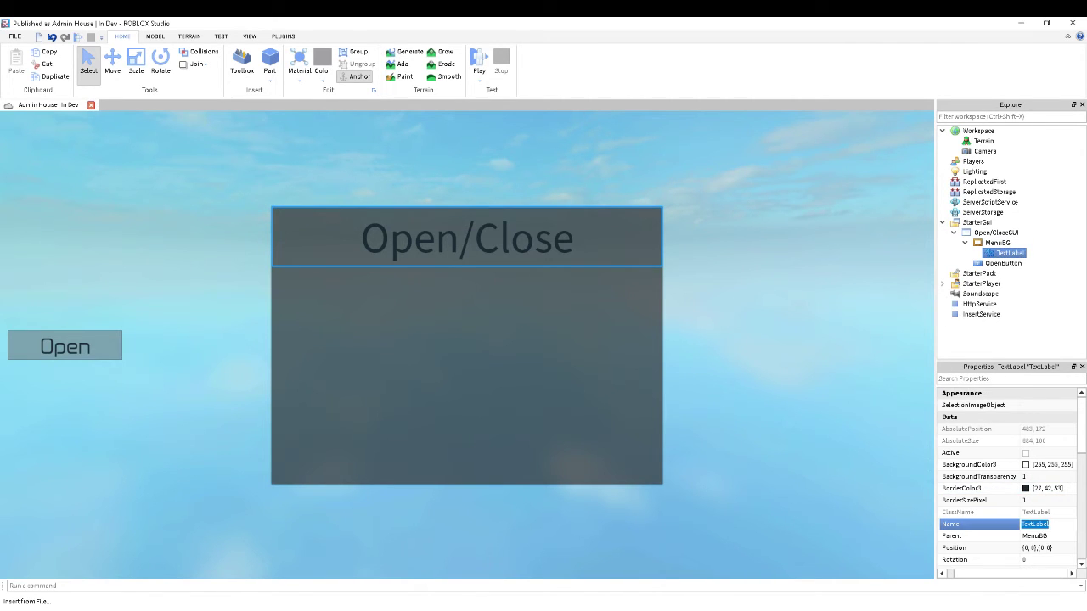
pyautogui.write('Title')
pyautogui.press('Return')
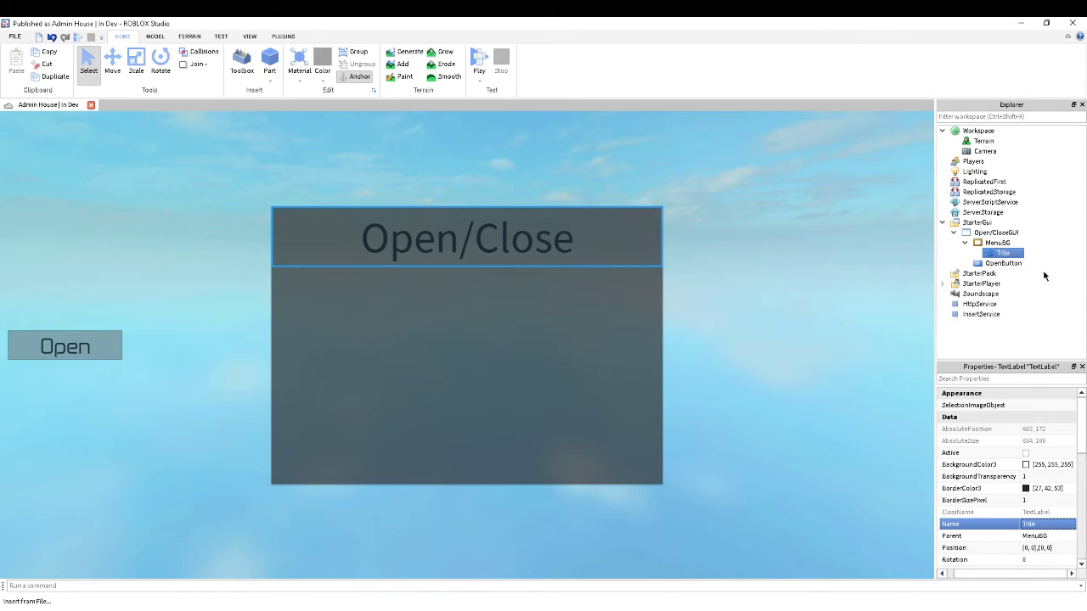
# Step: Insert a TextBox into the MenuBG frame
pyautogui.rightClick(997, 242)
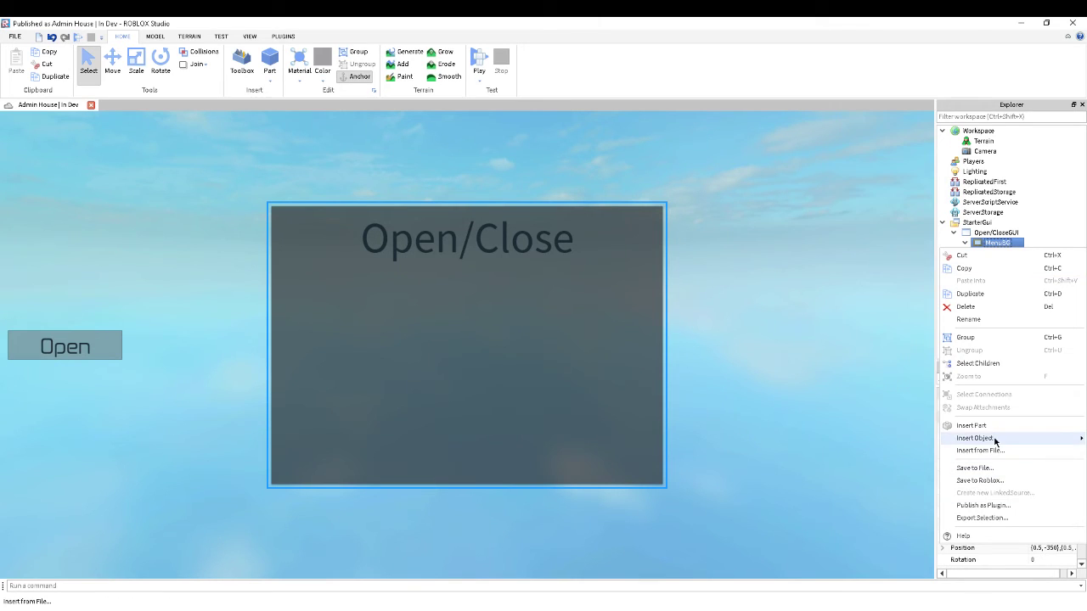
pyautogui.moveTo(967, 439)
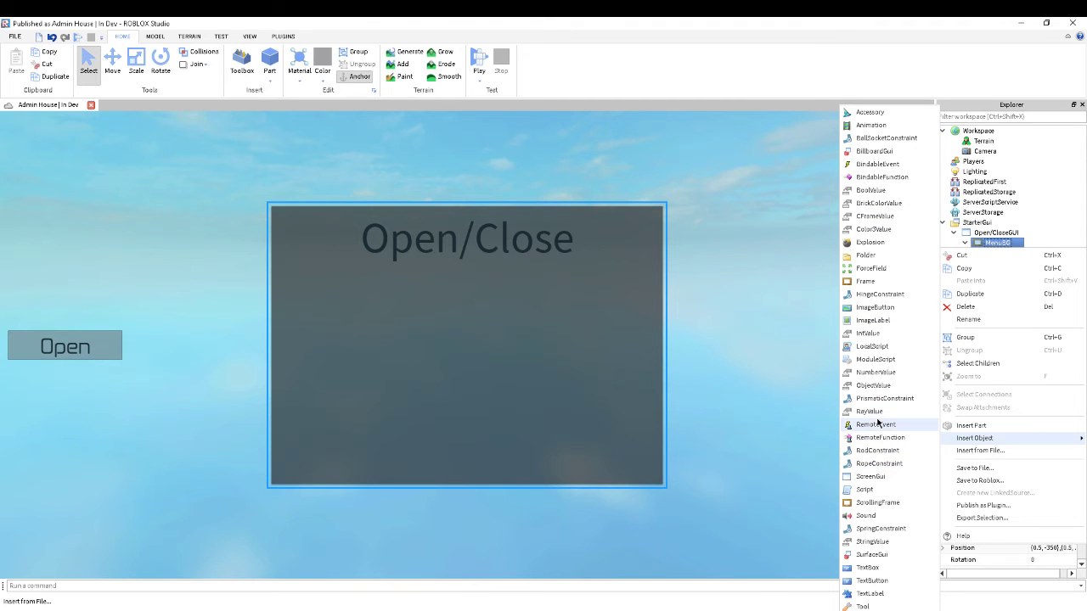
pyautogui.click(867, 567)
# Step: Move Title's Position to {0,0},{0,200}, then back to {0,0},{0,0}
pyautogui.click(991, 263)
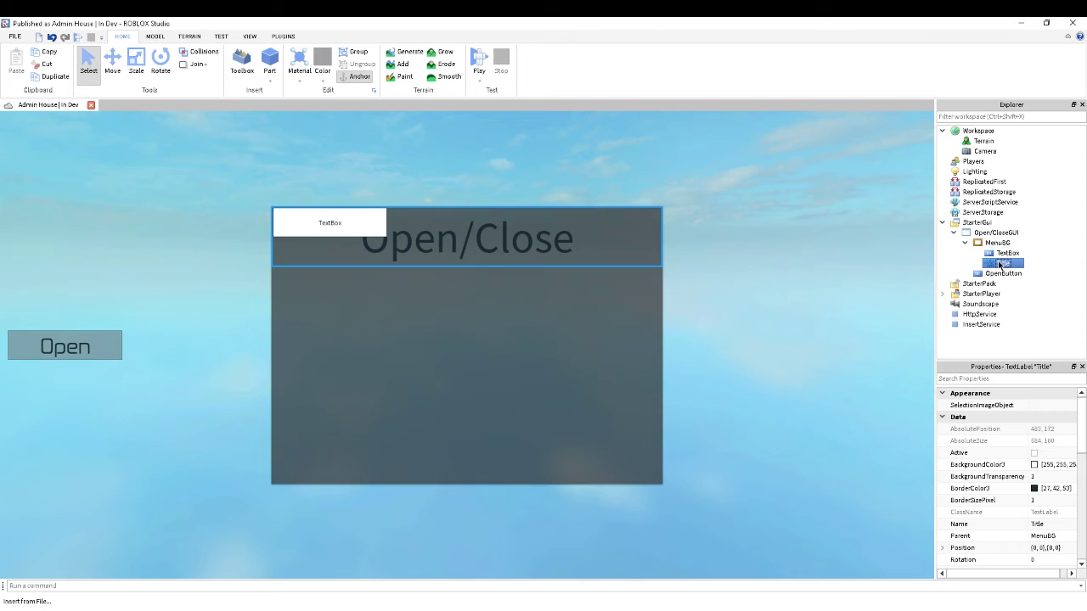
pyautogui.scroll(-5, 1042, 424)
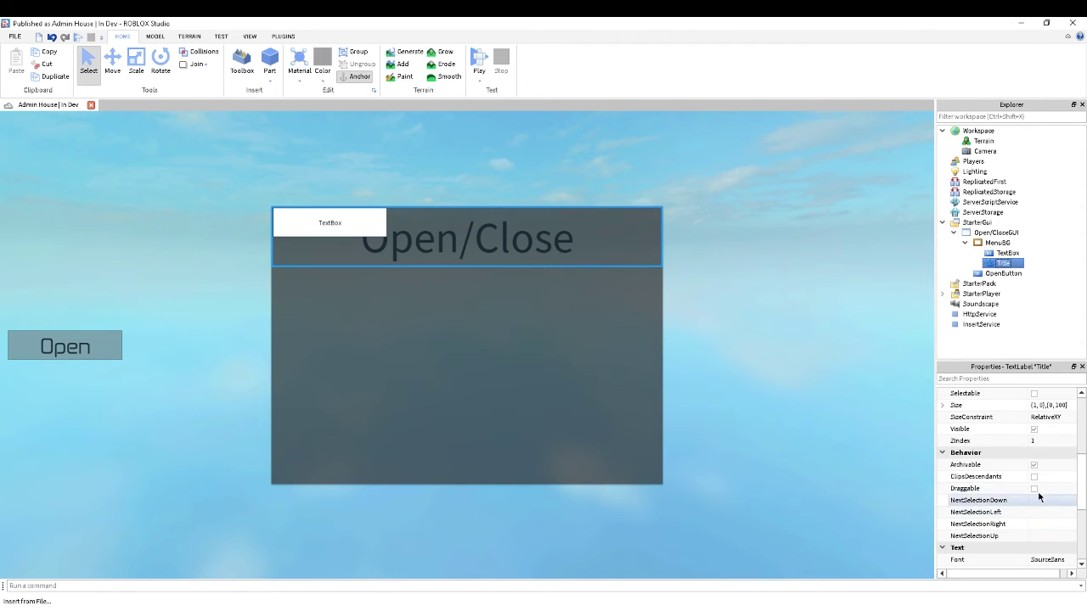
pyautogui.scroll(2, 1043, 415)
pyautogui.click(1048, 429)
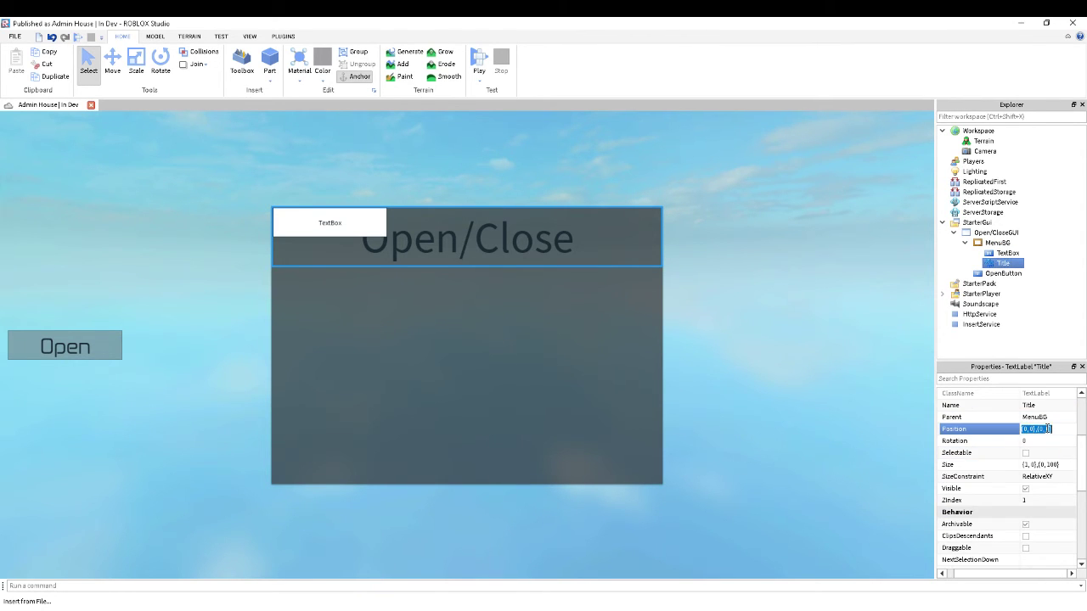
pyautogui.press('Return')
pyautogui.write('201')
pyautogui.press('Return')
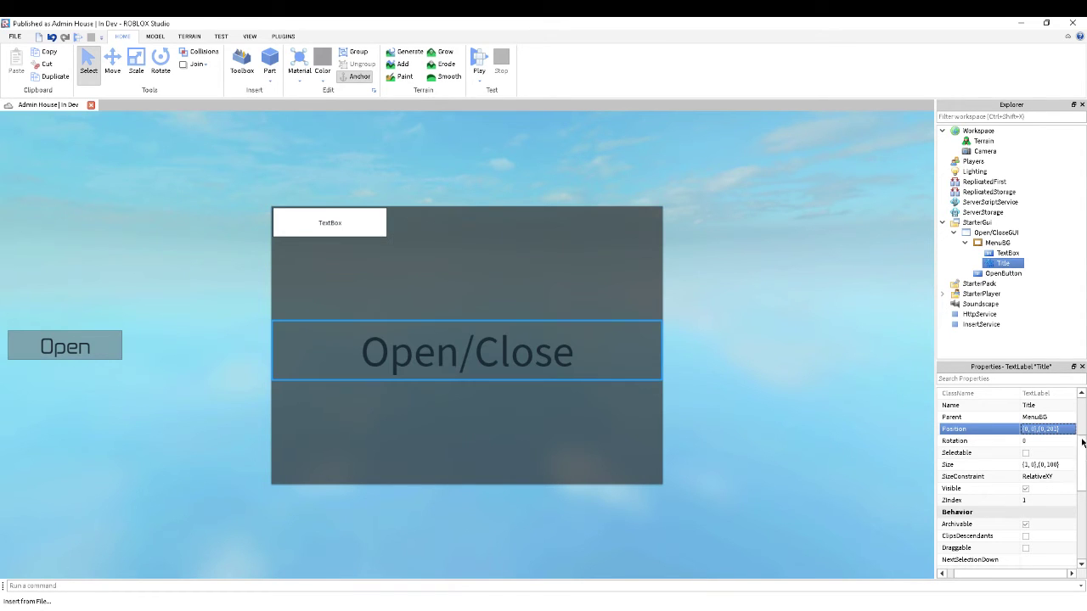
pyautogui.click(1052, 429)
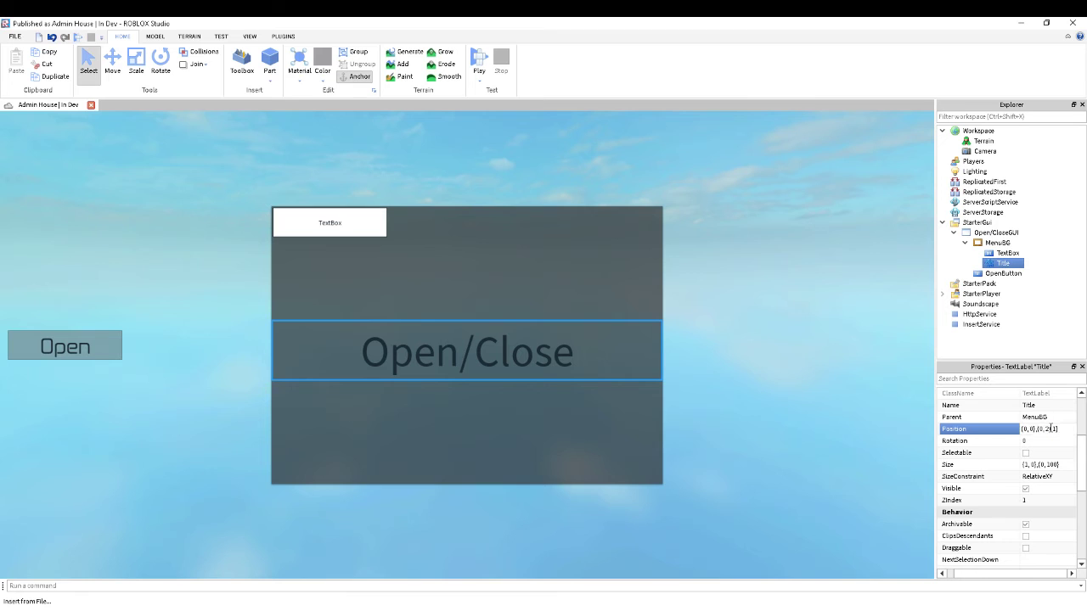
pyautogui.press('BackSpace')
pyautogui.press('Return')
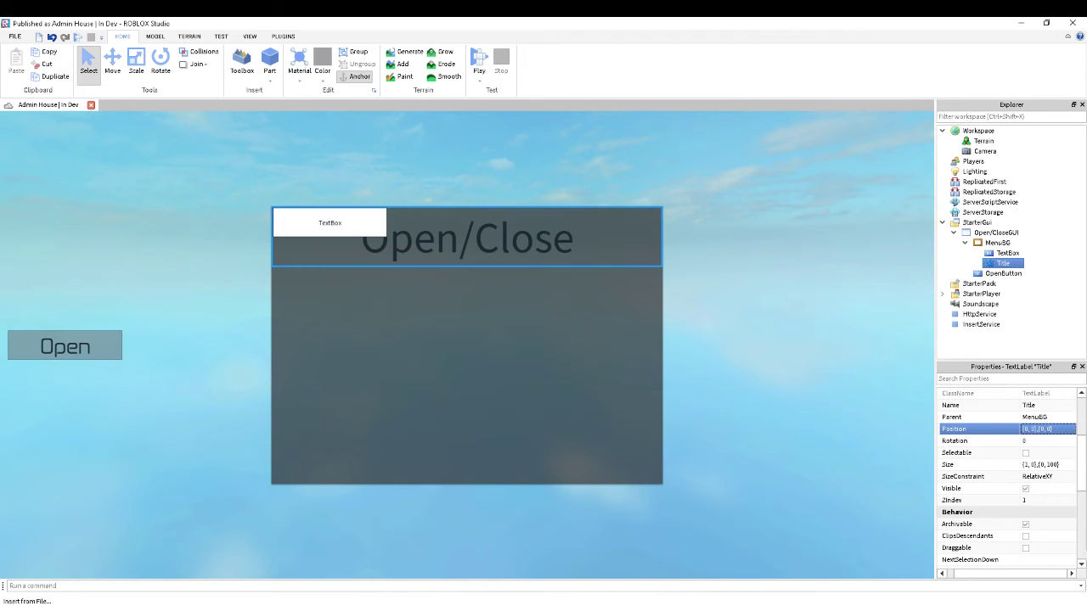
# Step: Set the TextBox Position to {0,0},{0,150}
pyautogui.click(1007, 253)
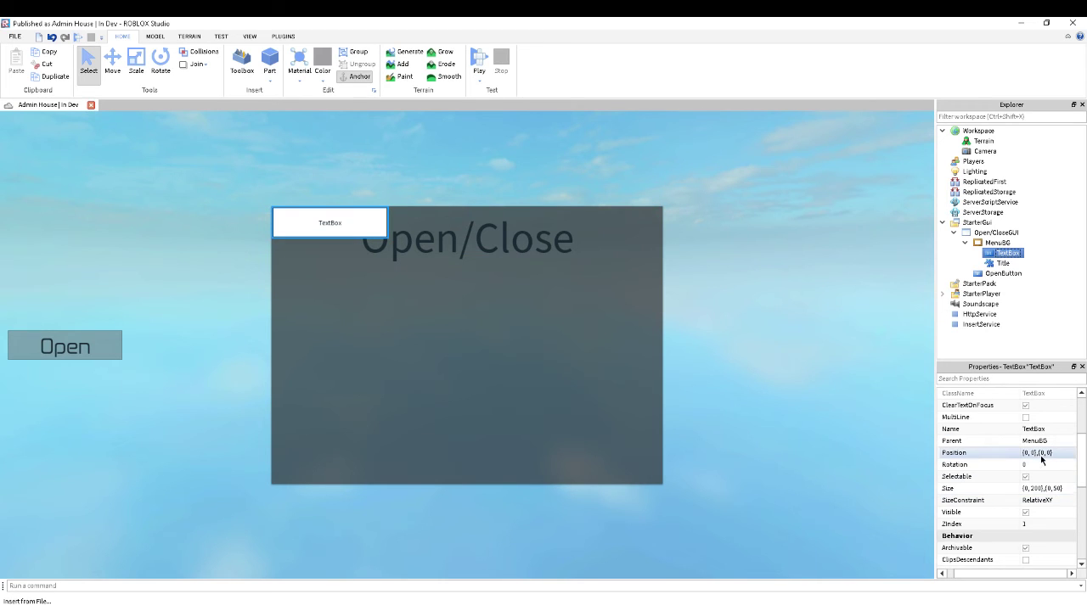
pyautogui.click(1043, 457)
pyautogui.write('2')
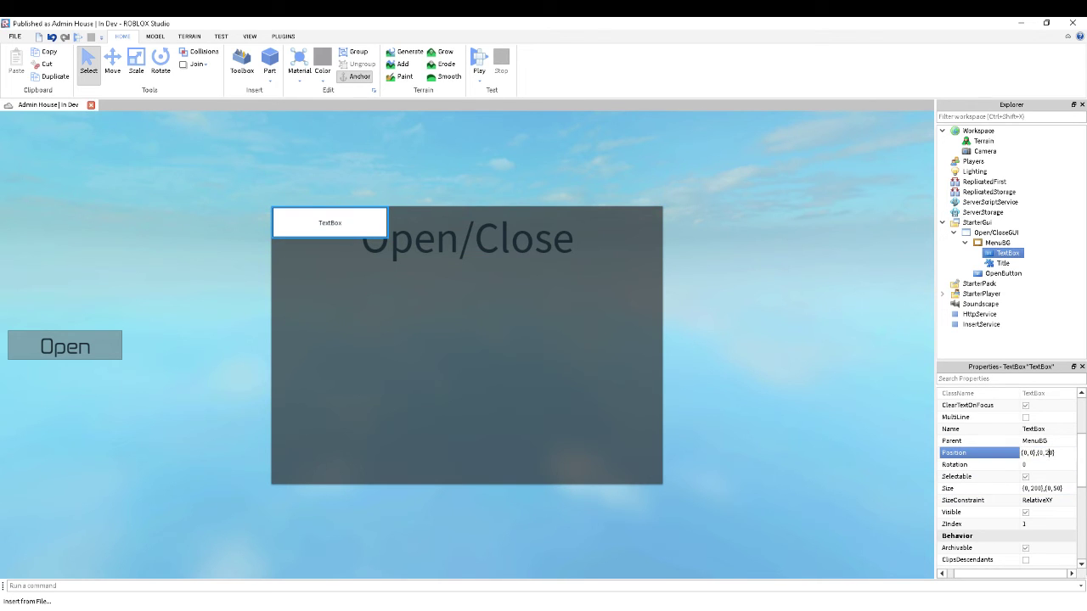
pyautogui.press('Return')
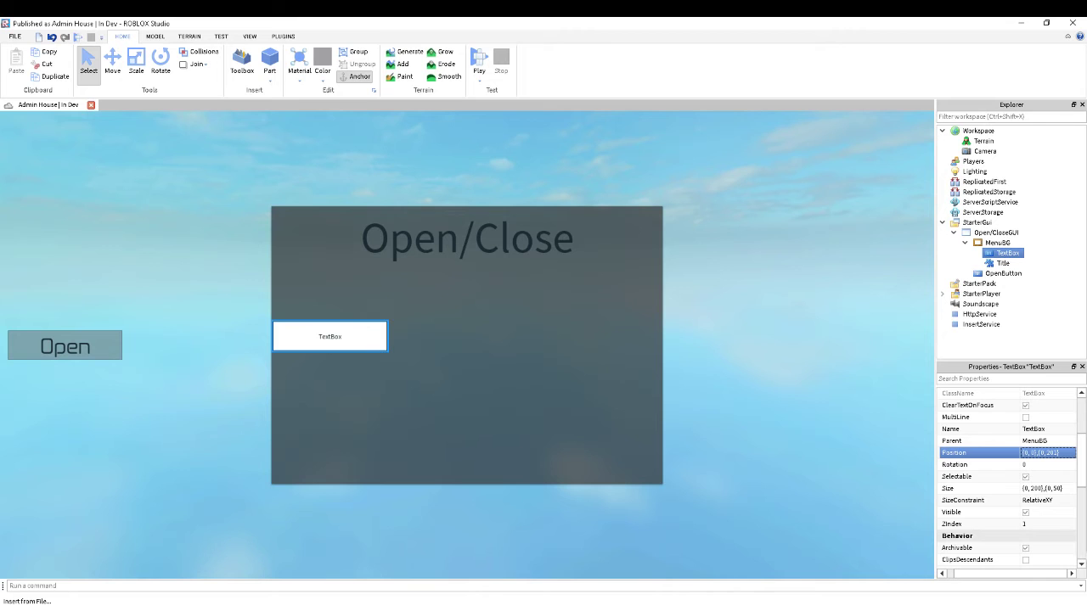
pyautogui.click(1056, 459)
pyautogui.press('Return')
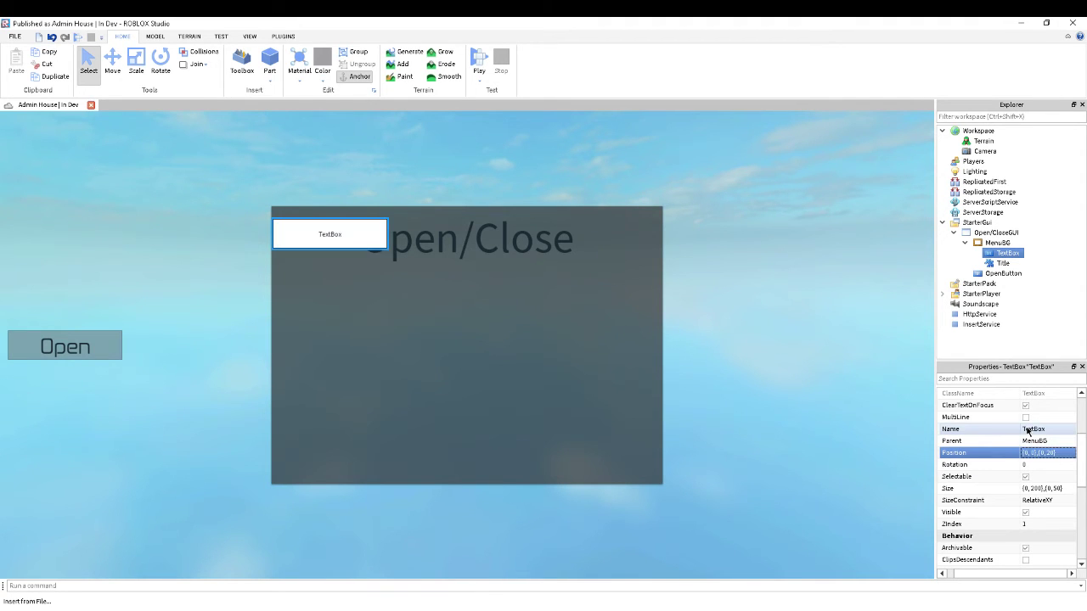
pyautogui.click(1049, 453)
pyautogui.click(1049, 452)
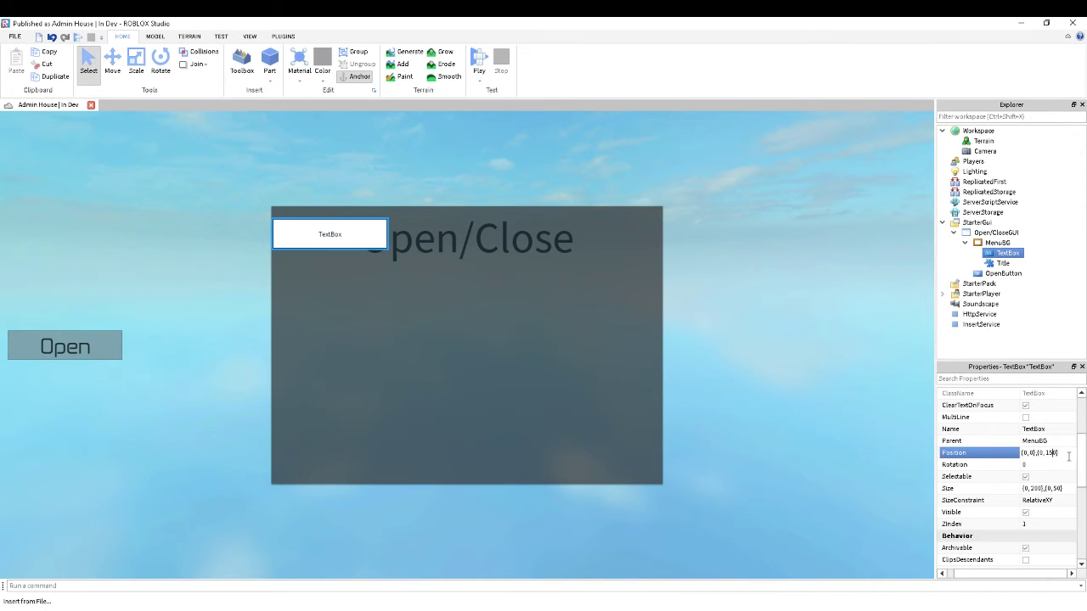
pyautogui.write('150')
pyautogui.press('Return')
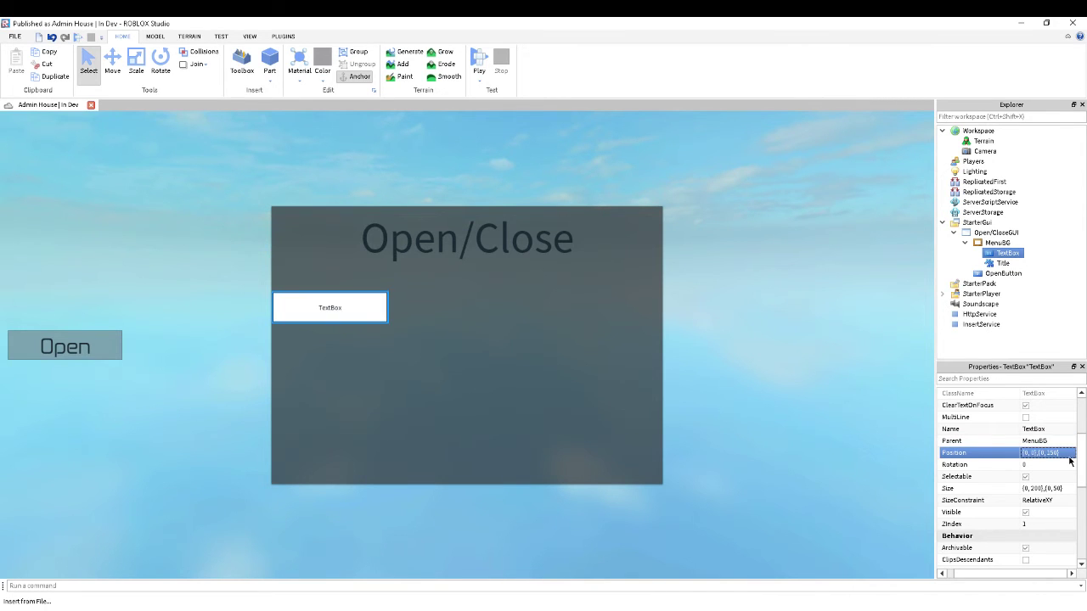
# Step: Set the TextBox Size to {1,0},{0,350} so it spans MenuBG's full width
pyautogui.click(1034, 490)
pyautogui.press('BackSpace')
pyautogui.press('BackSpace')
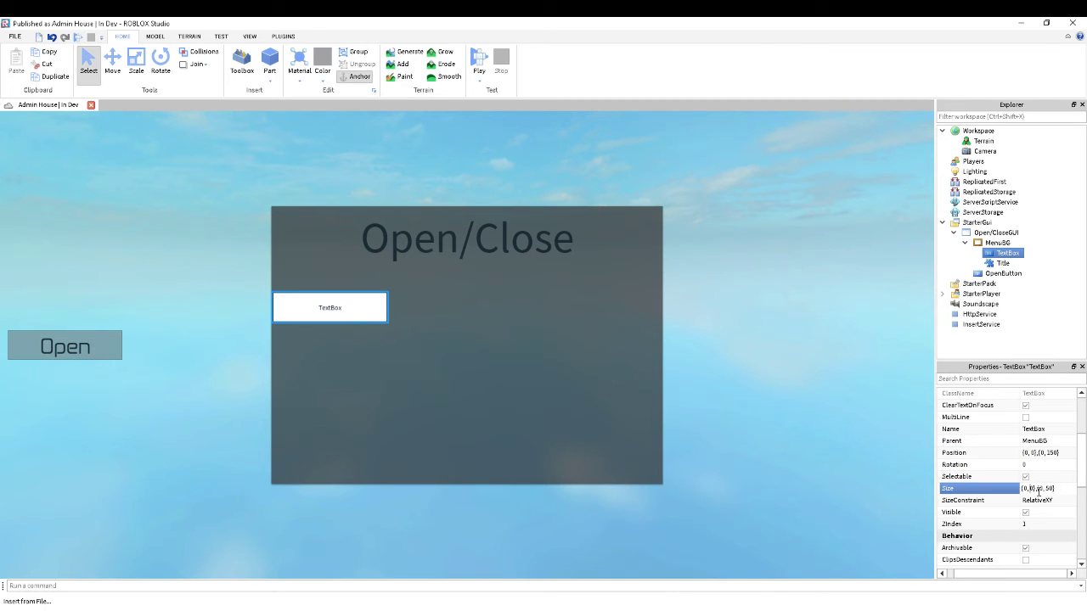
pyautogui.press('Delete')
pyautogui.write('1')
pyautogui.write('5')
pyautogui.press('BackSpace')
pyautogui.write('5')
pyautogui.press('Return')
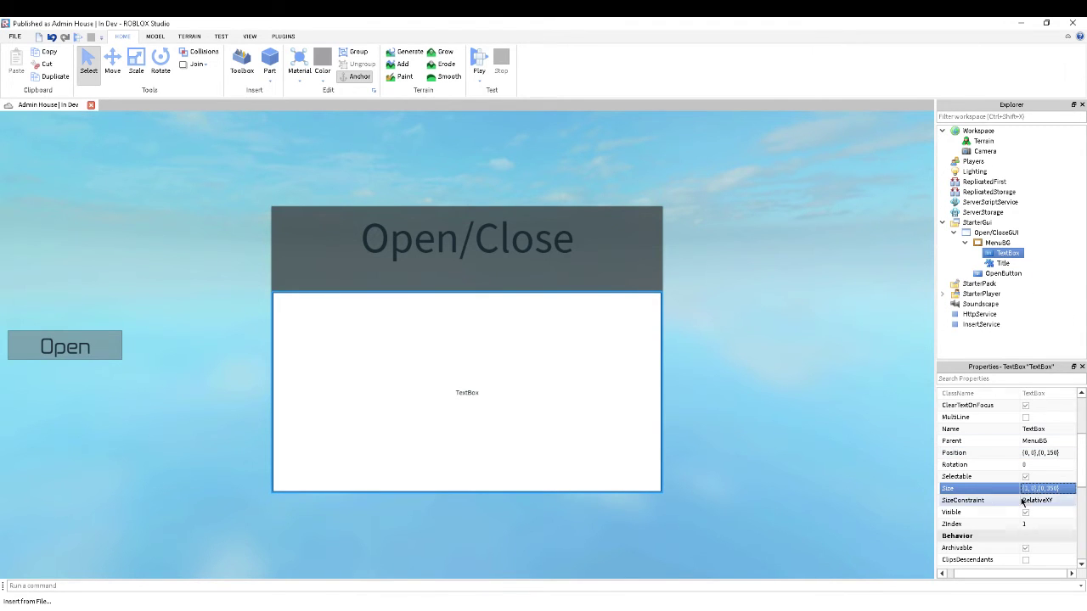
pyautogui.scroll(5, 1045, 462)
# Step: Give the TextBox BackgroundTransparency 1 and turn on TextScaled and TextWrapped
pyautogui.click(1044, 476)
pyautogui.write('1')
pyautogui.press('Return')
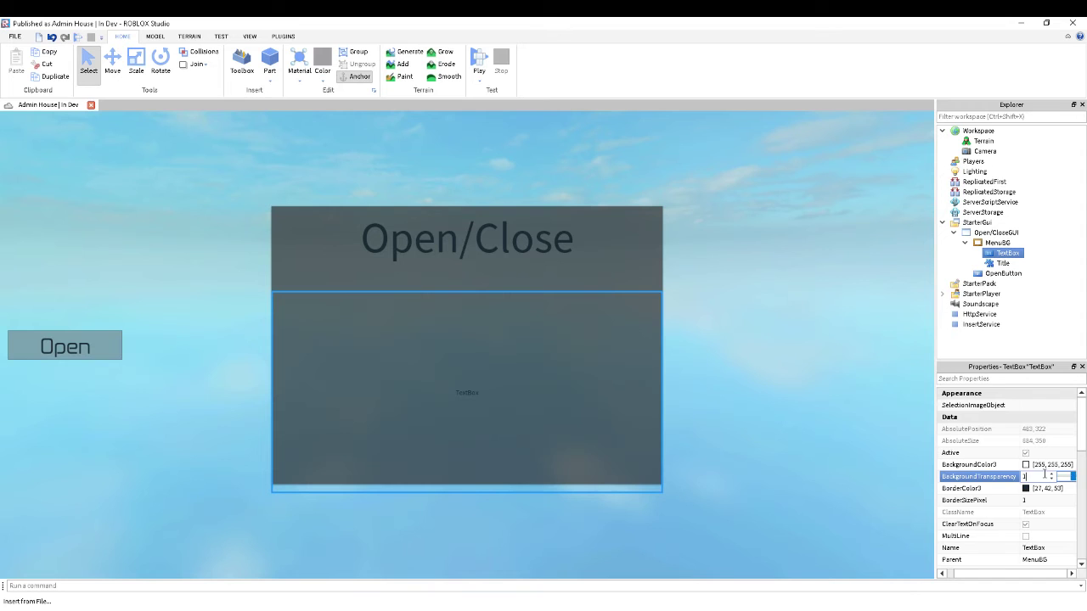
pyautogui.scroll(-5, 1044, 480)
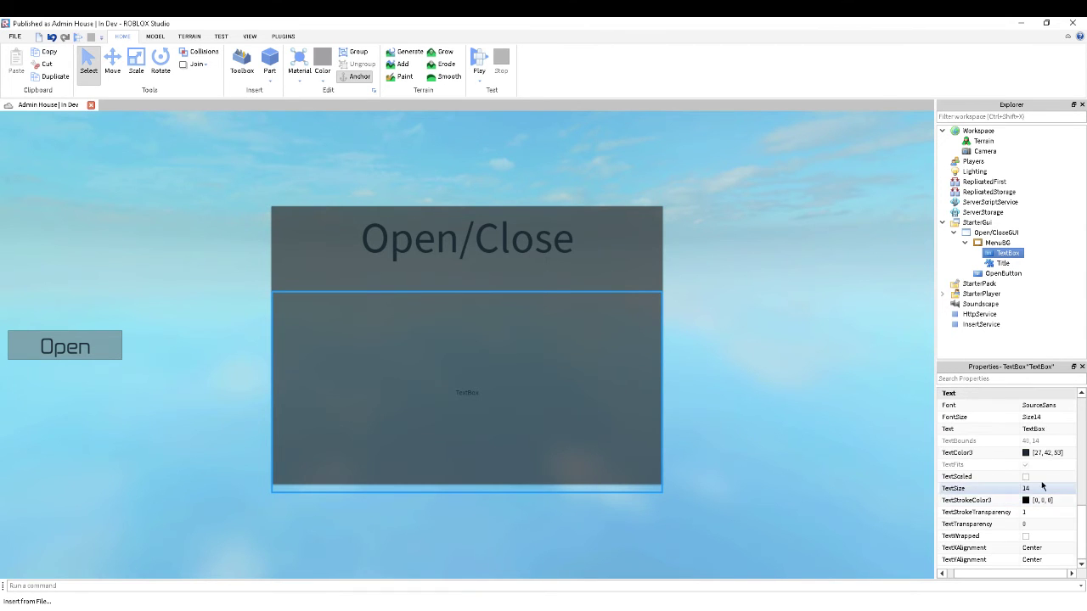
pyautogui.click(1054, 476)
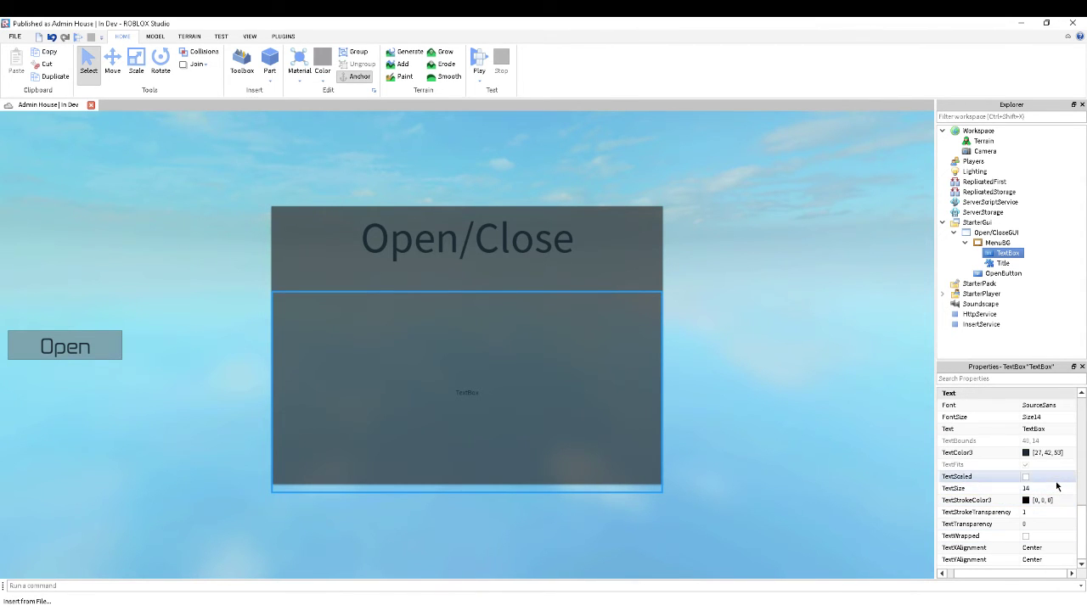
pyautogui.click(1057, 535)
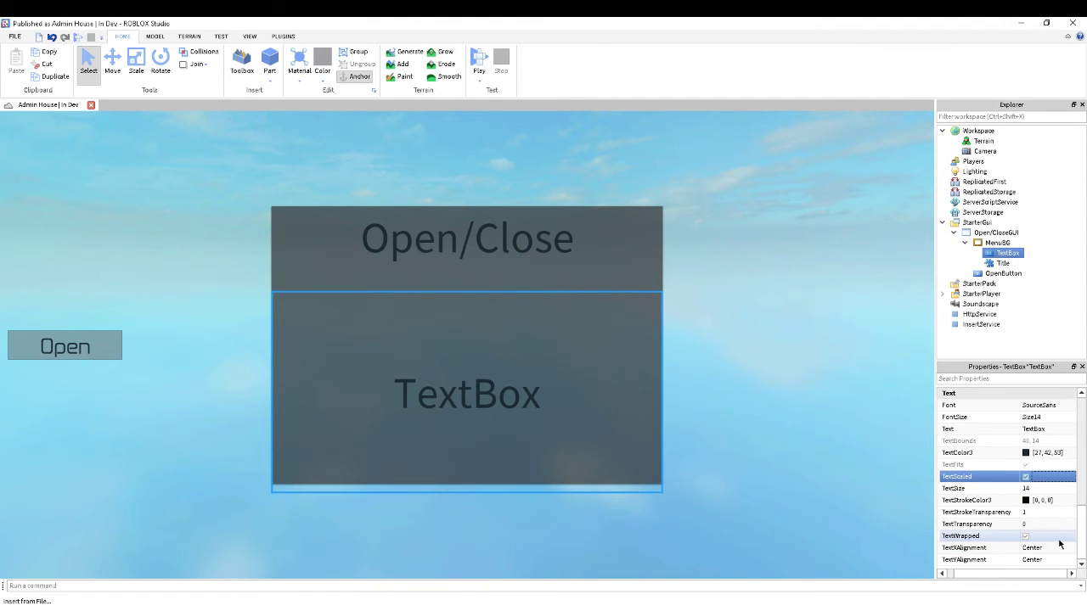
# Step: Set the TextBox font to SourceSansLight after briefly trying Cartoon
pyautogui.click(1058, 432)
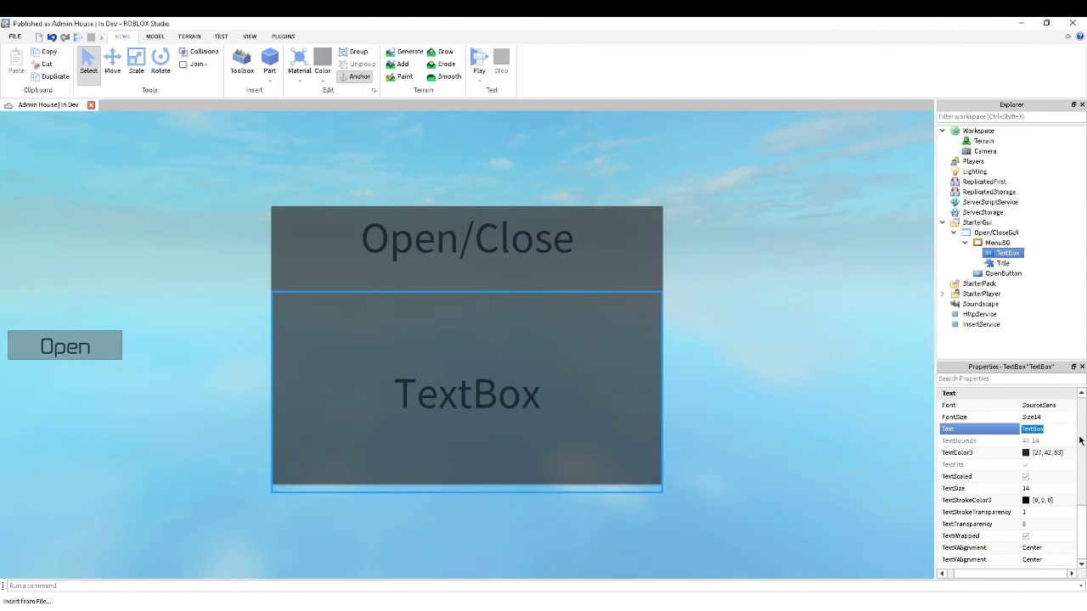
pyautogui.click(1057, 405)
pyautogui.click(1051, 441)
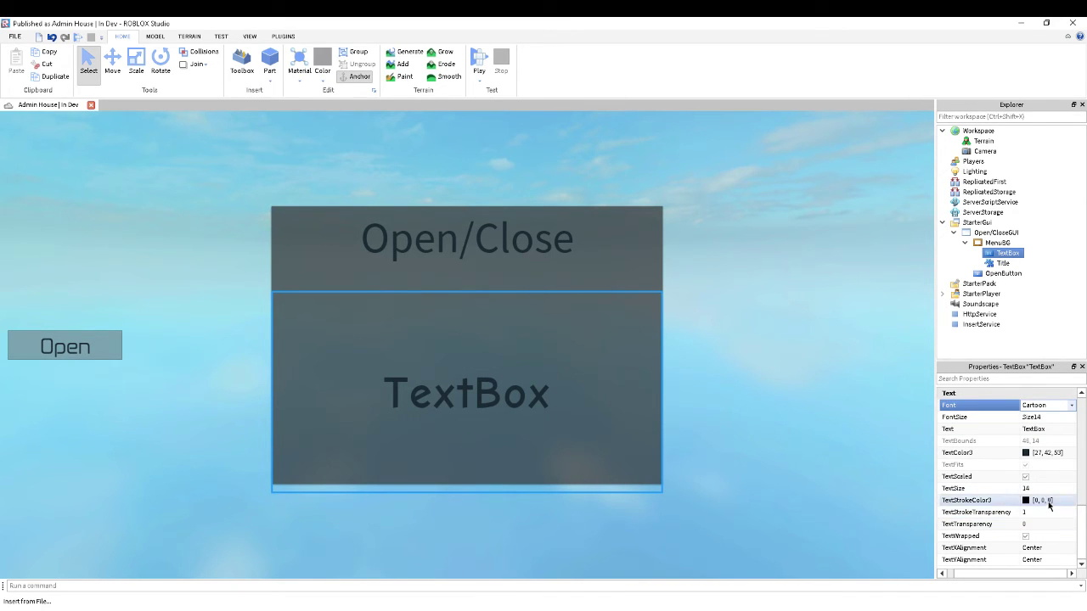
pyautogui.click(1056, 406)
pyautogui.click(1049, 461)
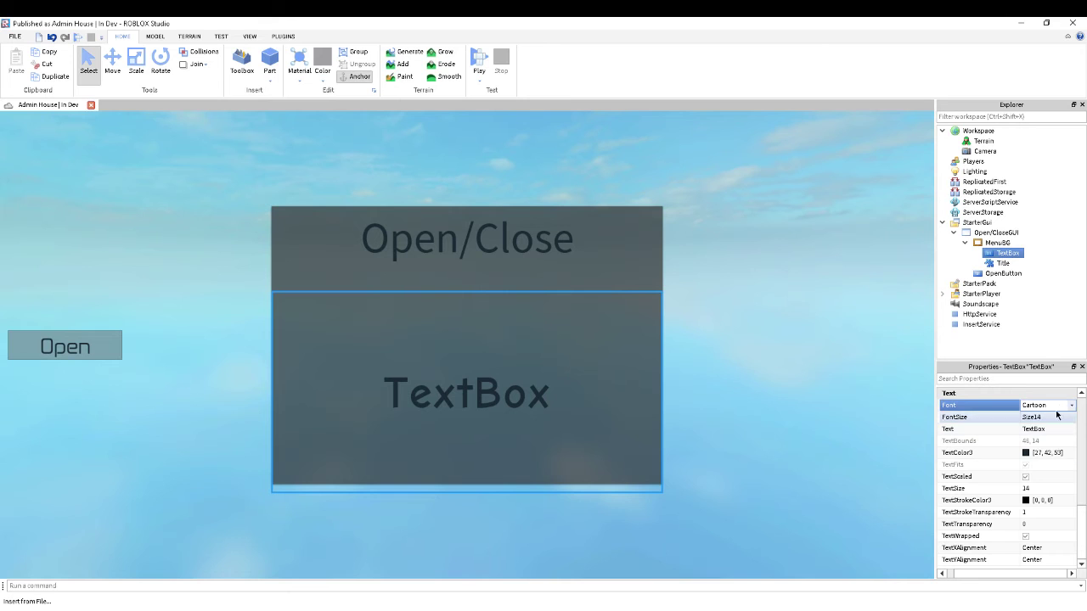
pyautogui.click(1053, 406)
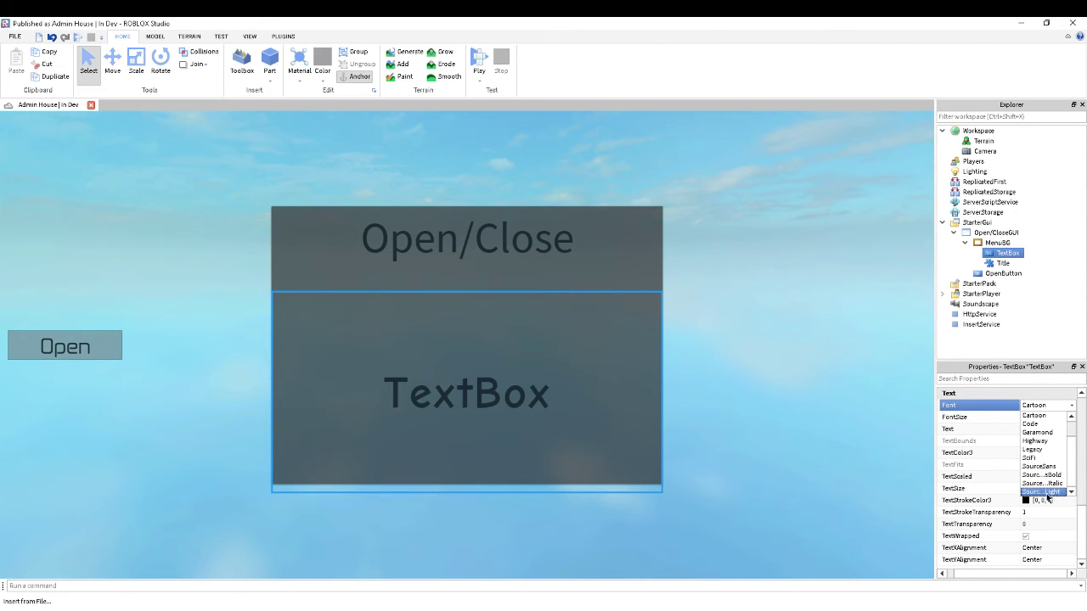
pyautogui.click(1047, 493)
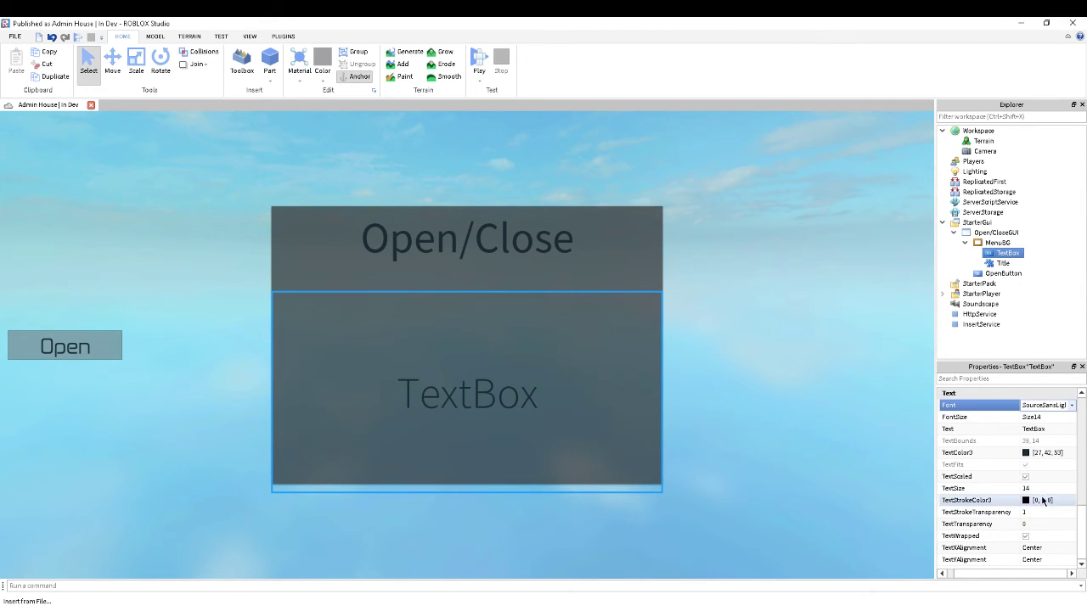
pyautogui.click(1049, 430)
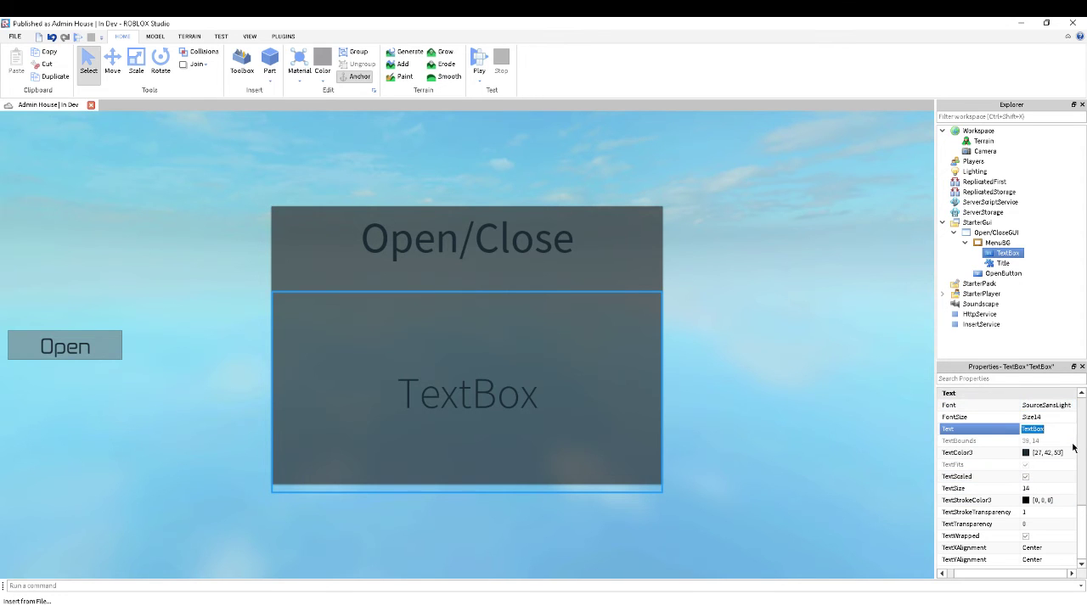
# Step: Set the TextBox text to 'This is a Basic Open/Close GUI Made By', the creator's name, and '| Put Your Info Here'
pyautogui.write('Th')
pyautogui.write('is is a Basic Open/Close GU')
pyautogui.write('I')
pyautogui.write(' Made By DreamGamer')
pyautogui.write('Live')
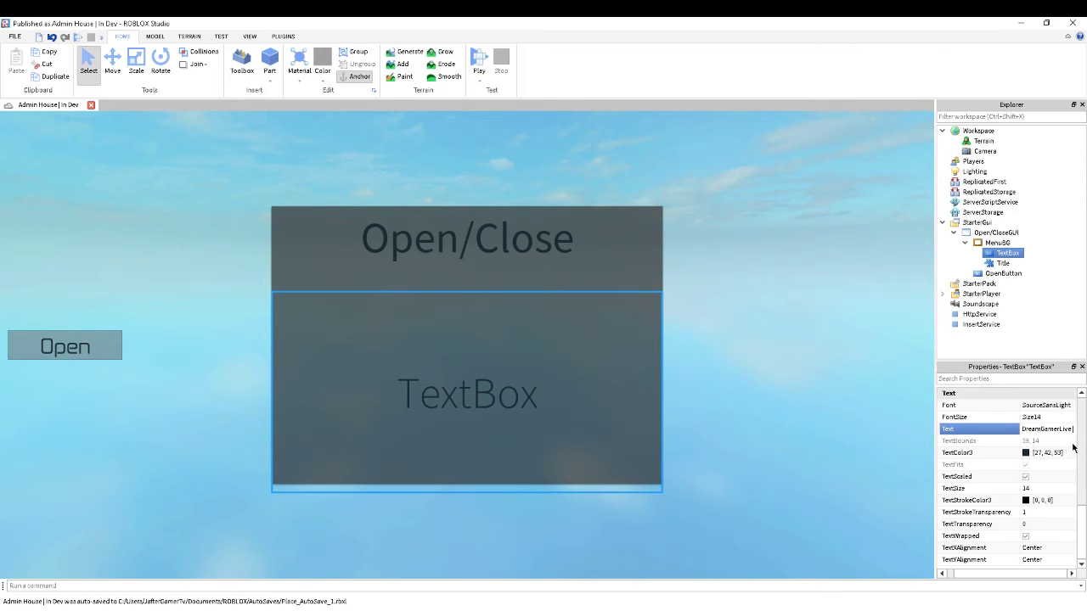
pyautogui.write('| Put Your Info Here')
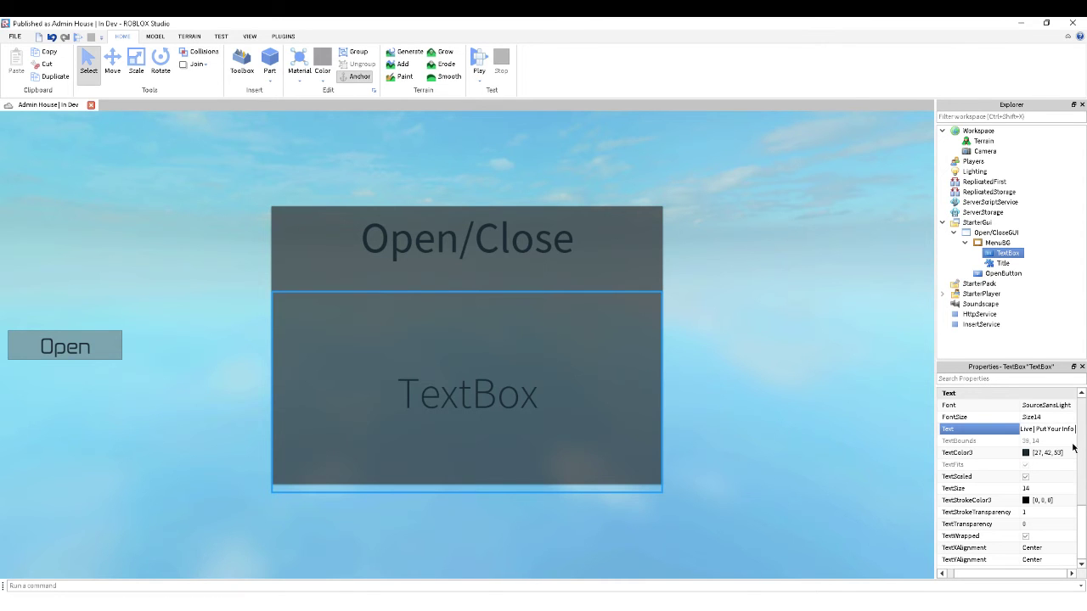
pyautogui.press('Return')
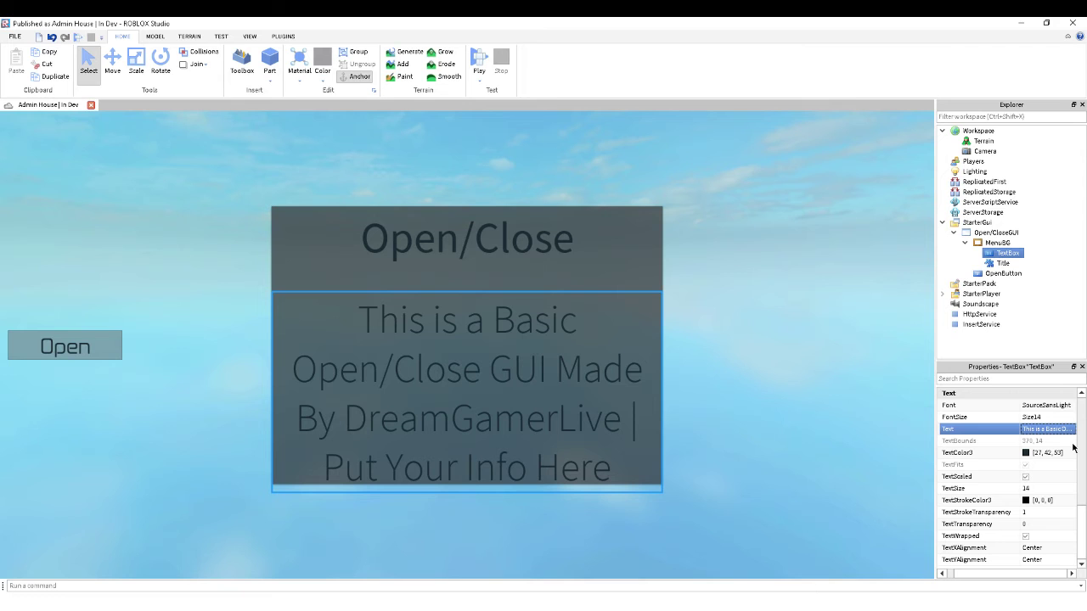
pyautogui.click(139, 236)
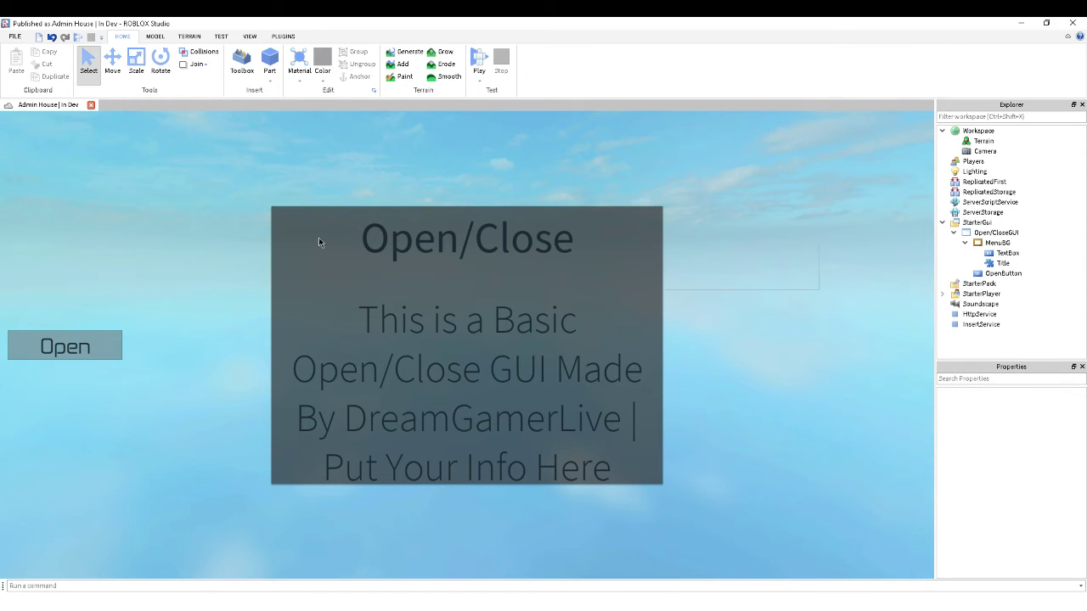
# Step: Rename the description TextBox to 'Text' and collapse MenuBG
pyautogui.click(986, 253)
pyautogui.click(1057, 549)
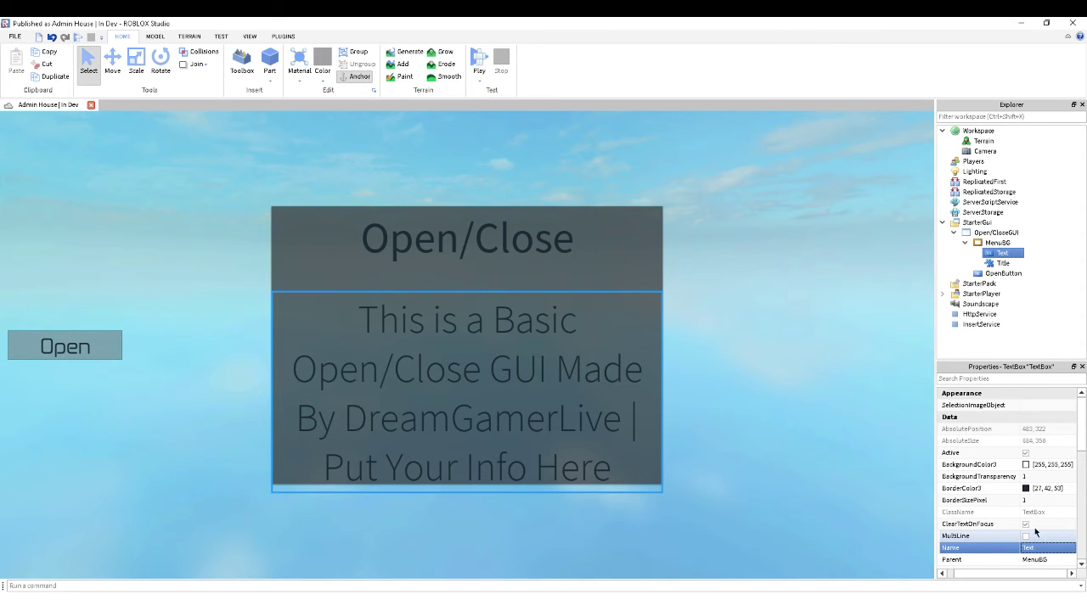
pyautogui.click(965, 243)
# Step: Bring up the Insert Object list for OpenButton
pyautogui.click(1062, 290)
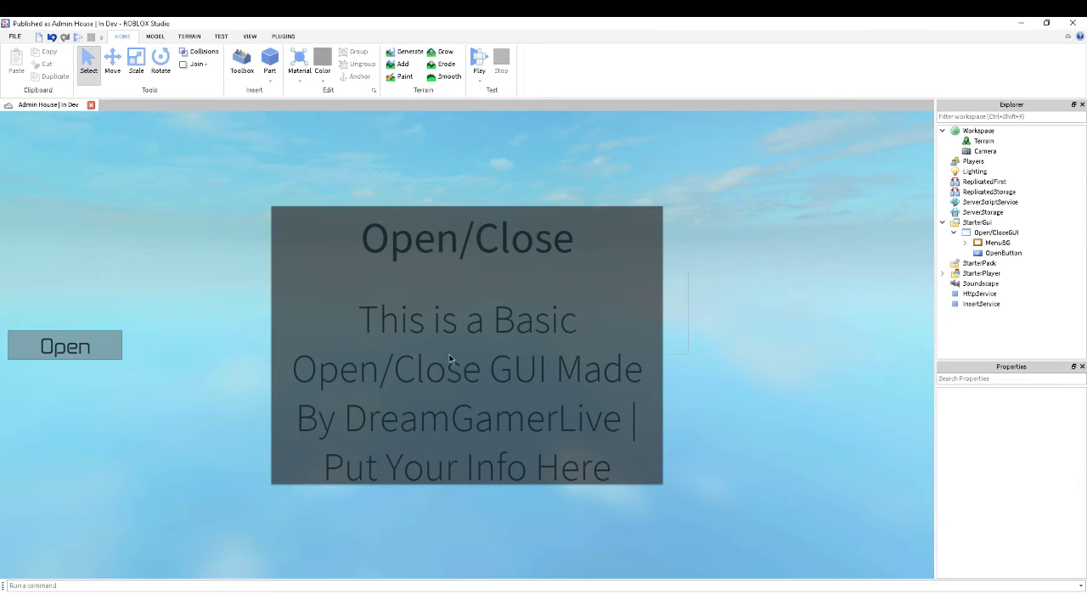
pyautogui.click(996, 253)
pyautogui.rightClick(996, 253)
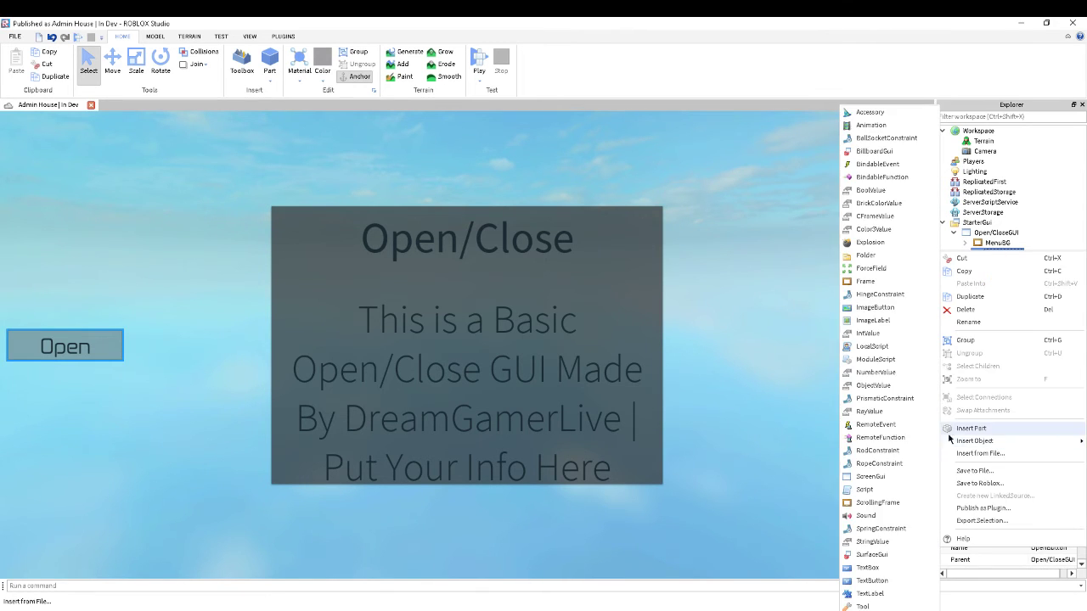
pyautogui.moveTo(981, 440)
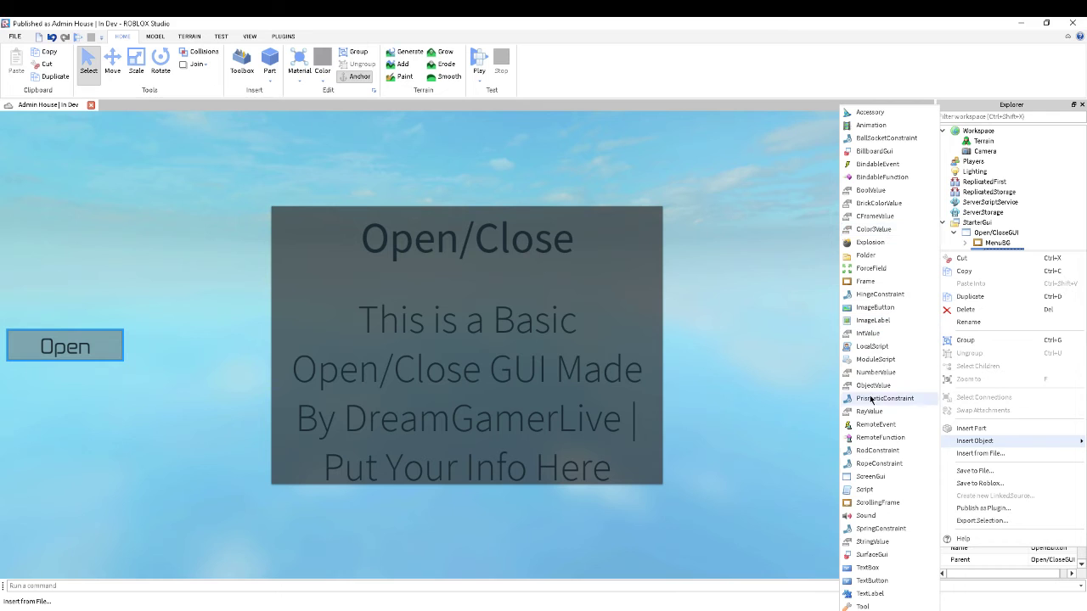
# Step: Add a Script to OpenButton whose MouseButton1Click handler sets script.Parent.Parent.MenuBG.Visible = true
pyautogui.click(870, 489)
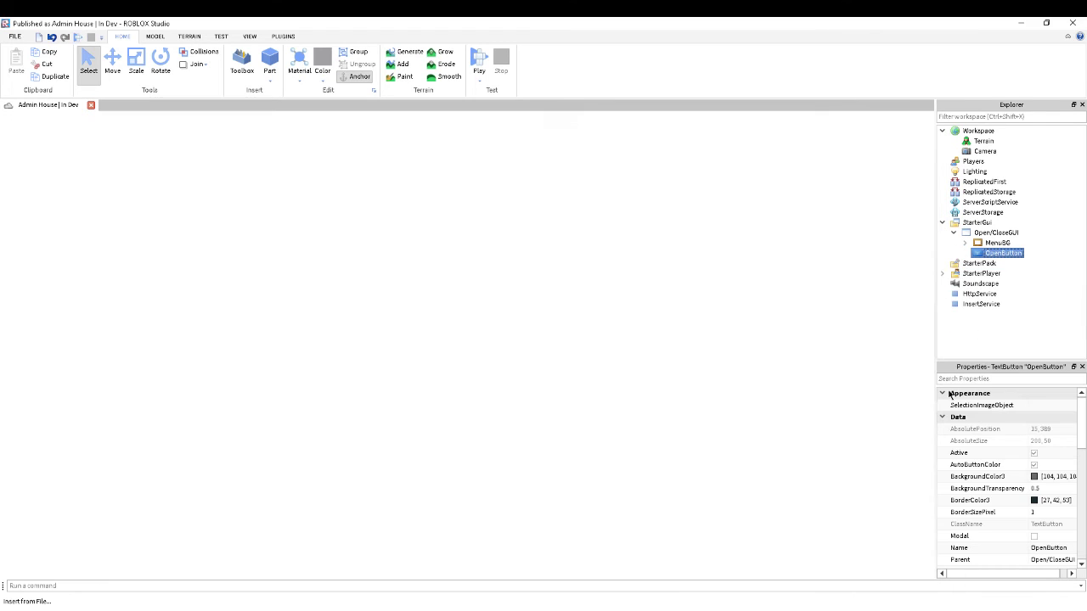
pyautogui.hotkey('ctrl', 'a')
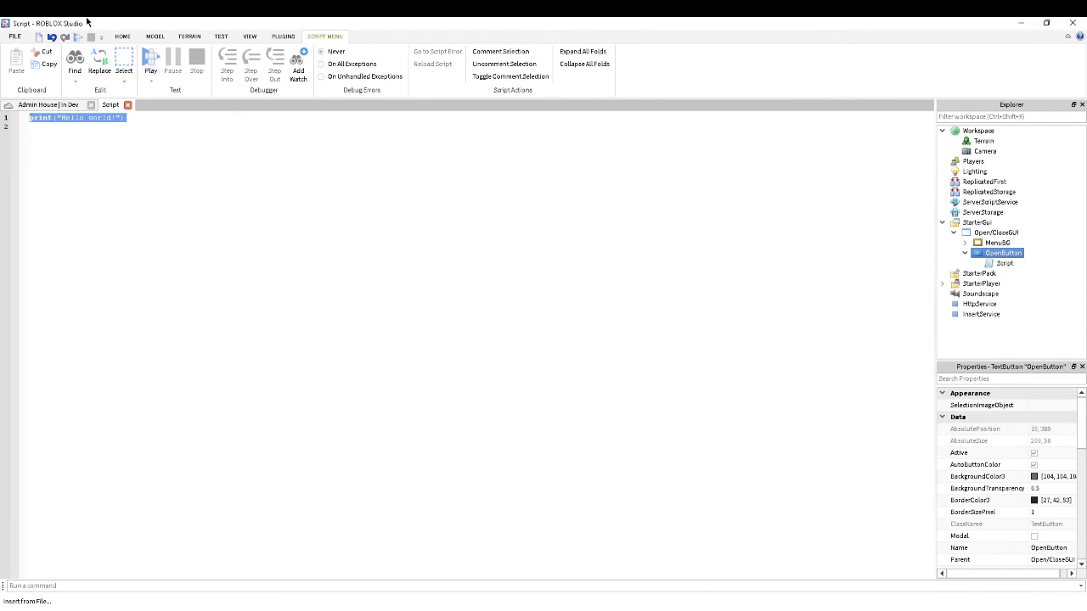
pyautogui.press('BackSpace')
pyautogui.write('script.')
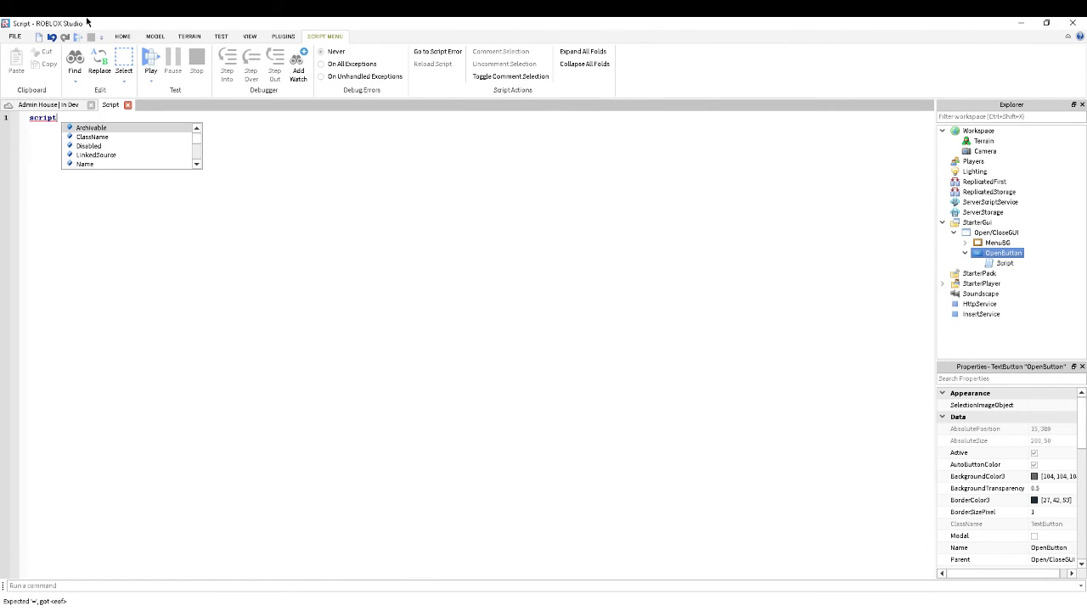
pyautogui.write('Parent.M')
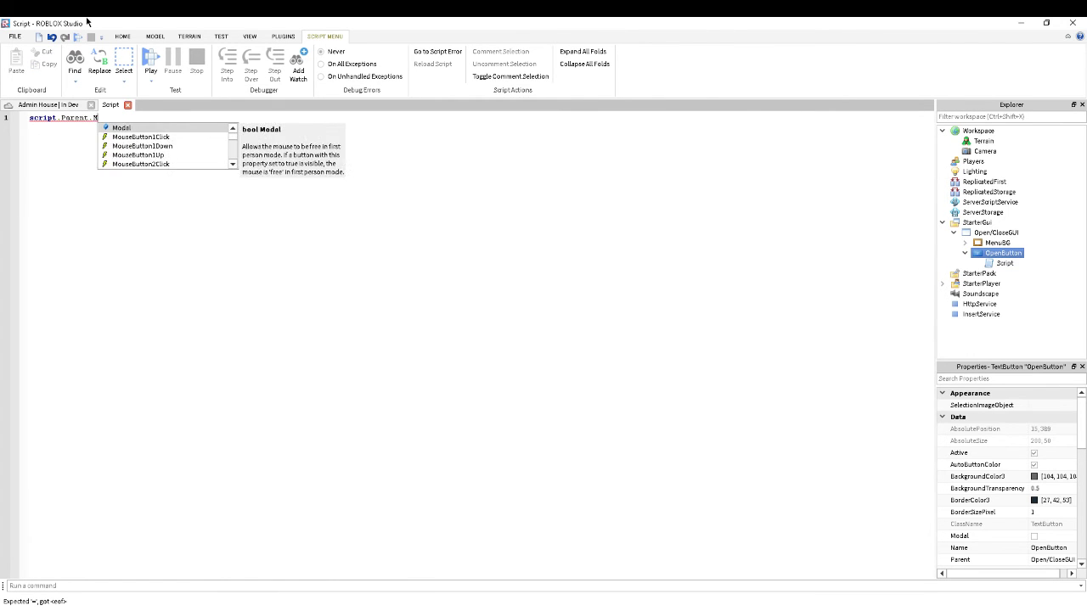
pyautogui.write('ouseButton1C')
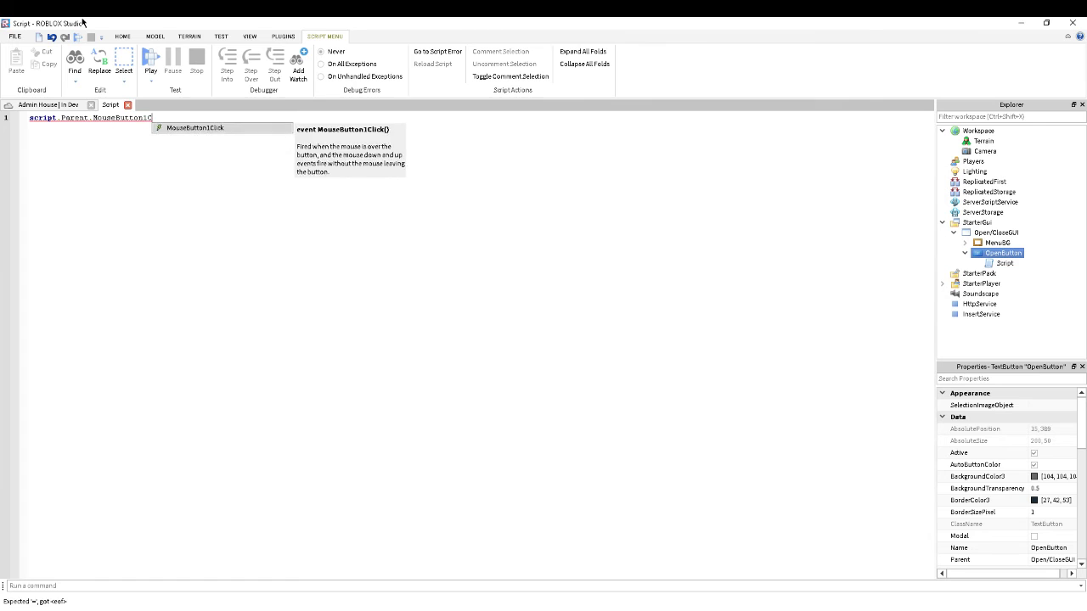
pyautogui.write('lick:co')
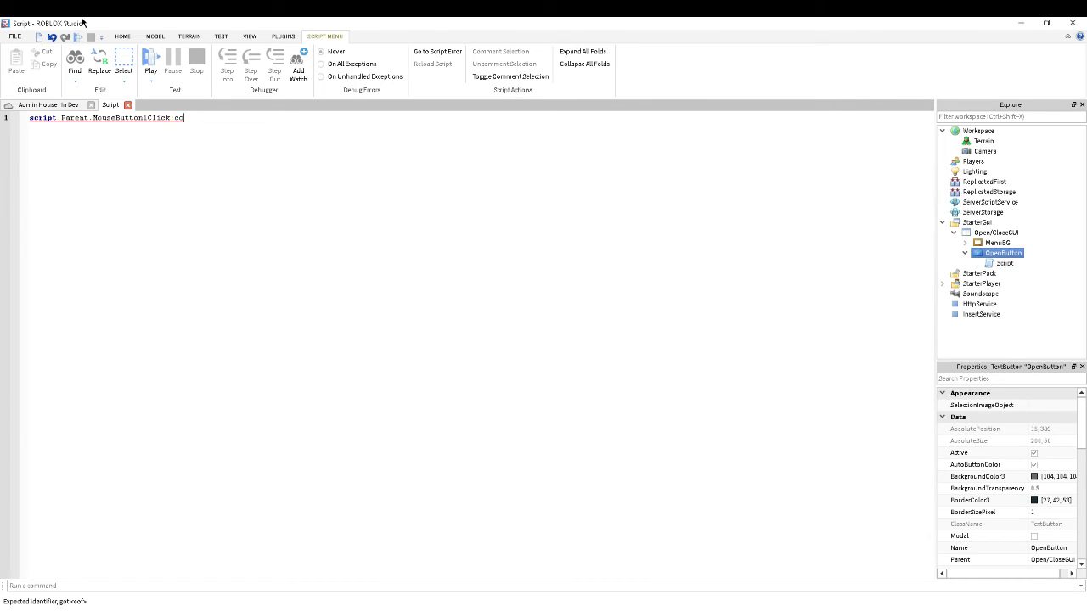
pyautogui.write('nnect(function')
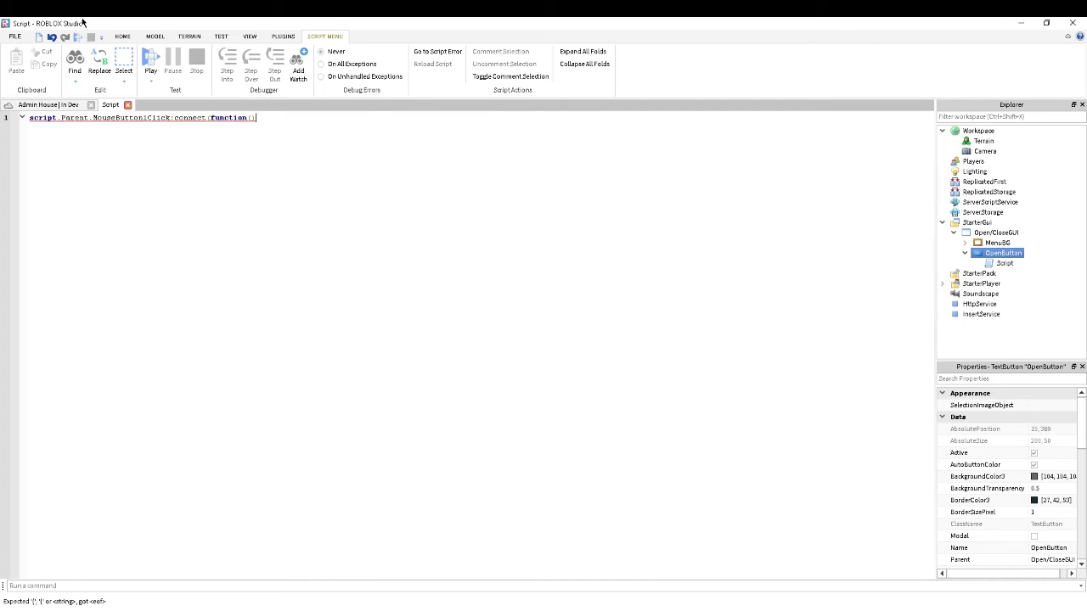
pyautogui.write('()')
pyautogui.press('Return')
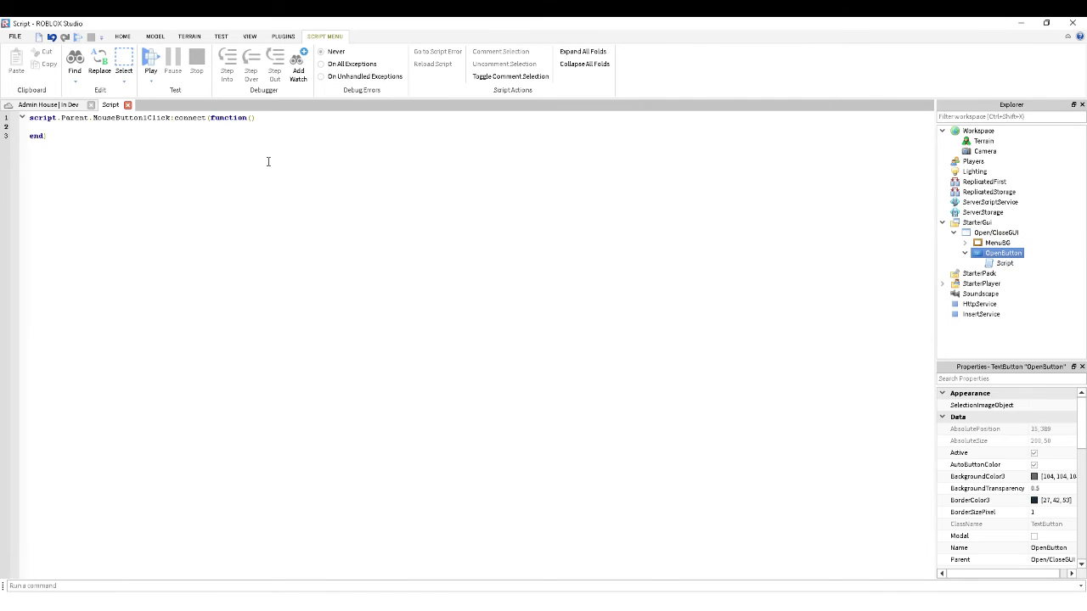
pyautogui.write('scri')
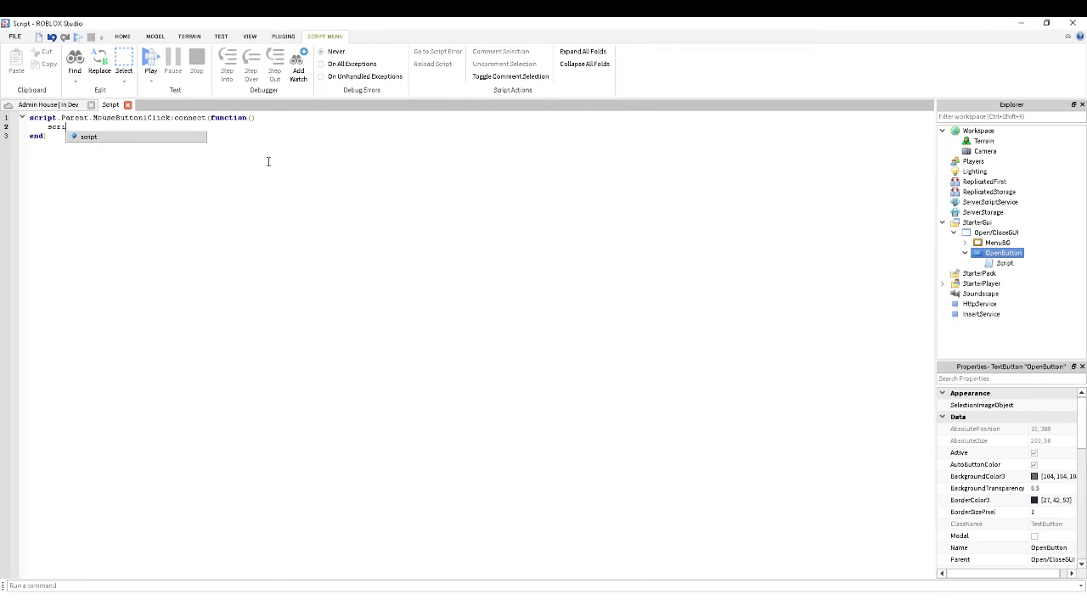
pyautogui.write('pt.Parent.Parent')
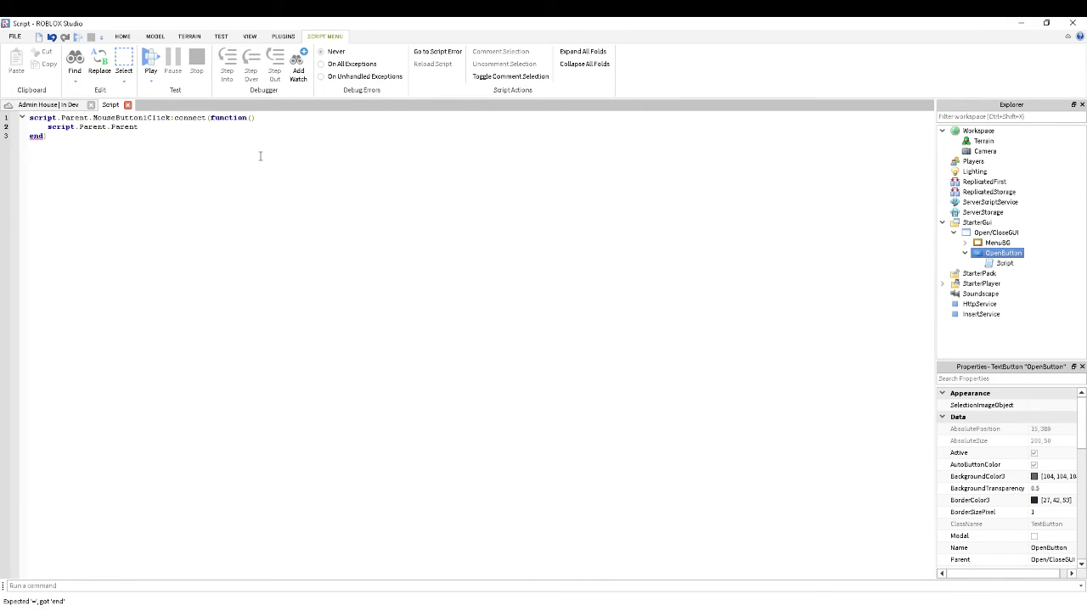
pyautogui.write('.Menu')
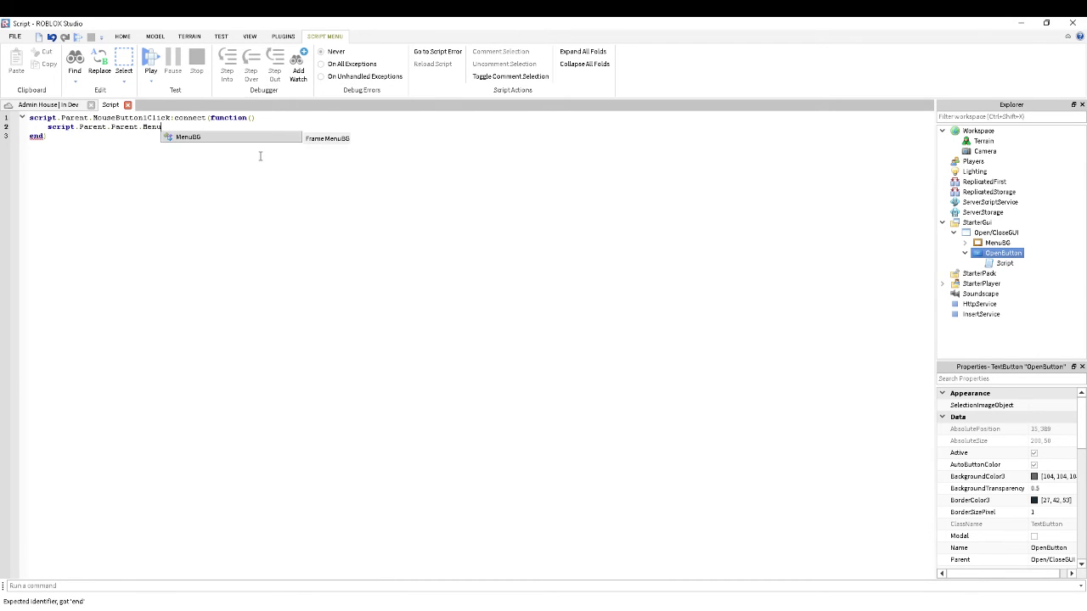
pyautogui.press('Tab')
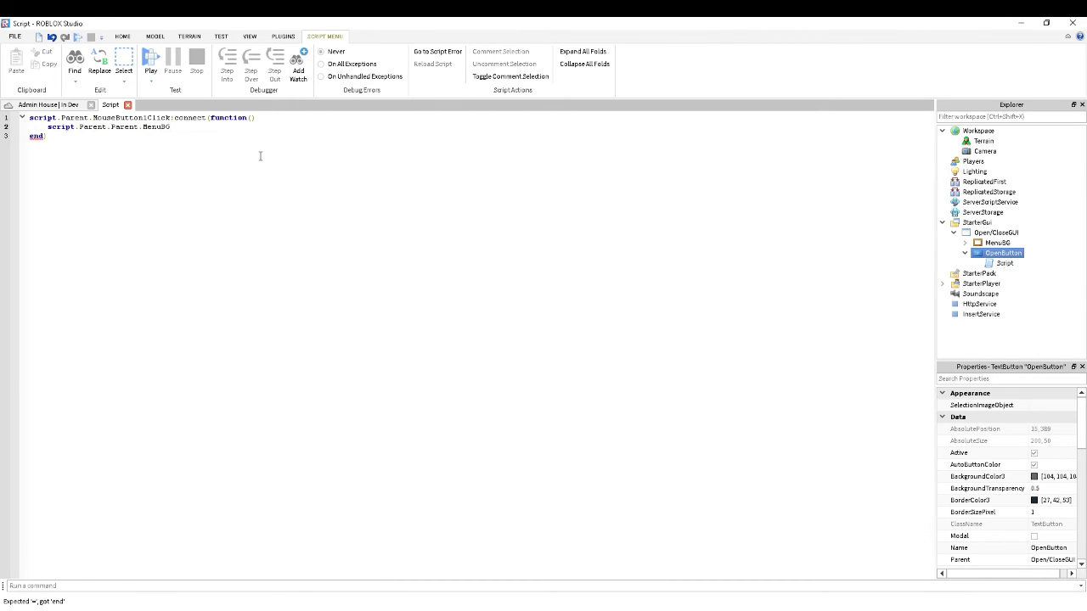
pyautogui.write('.Visi')
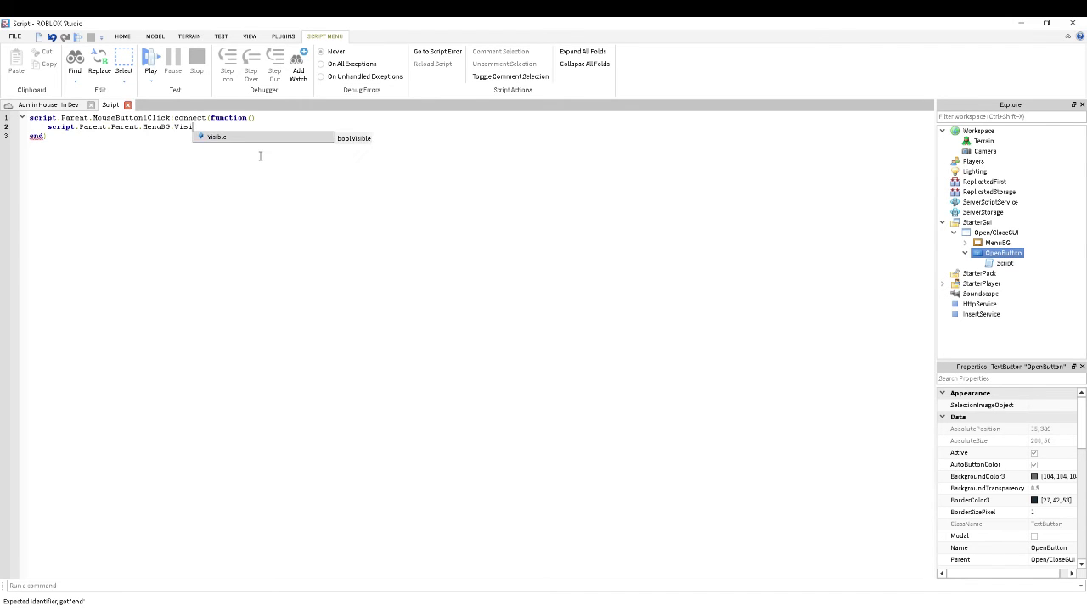
pyautogui.press('Tab')
pyautogui.write('= true')
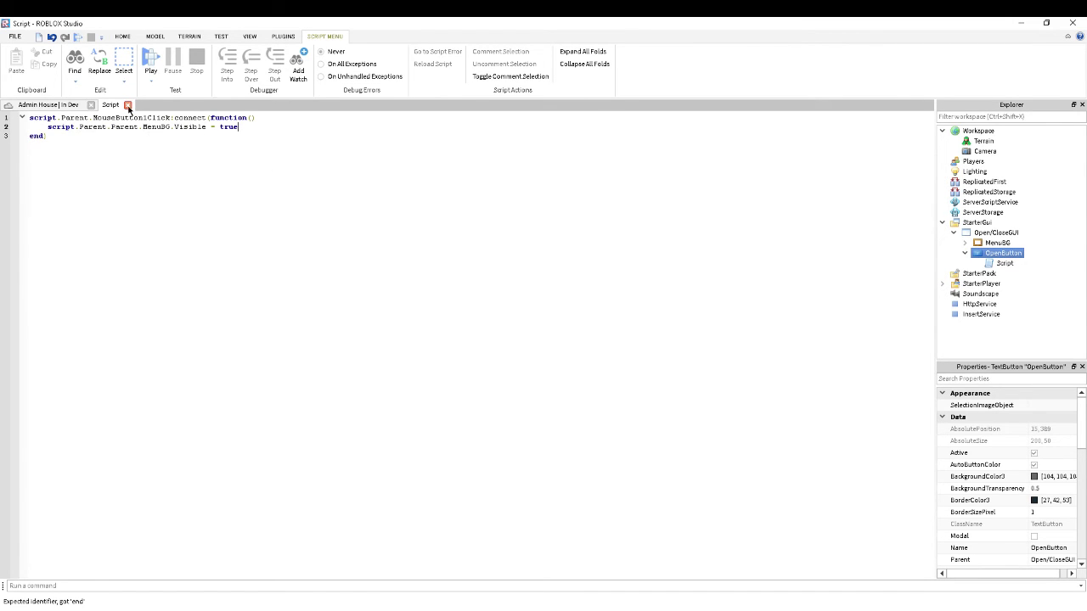
pyautogui.click(127, 105)
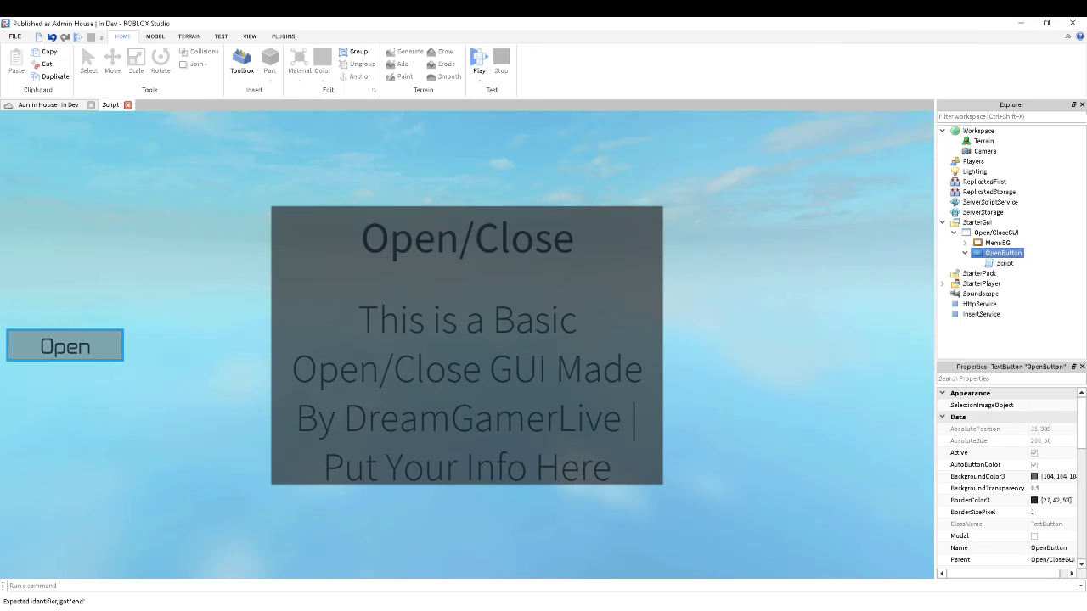
# Step: Insert a TextButton into MenuBG and select it
pyautogui.click(991, 244)
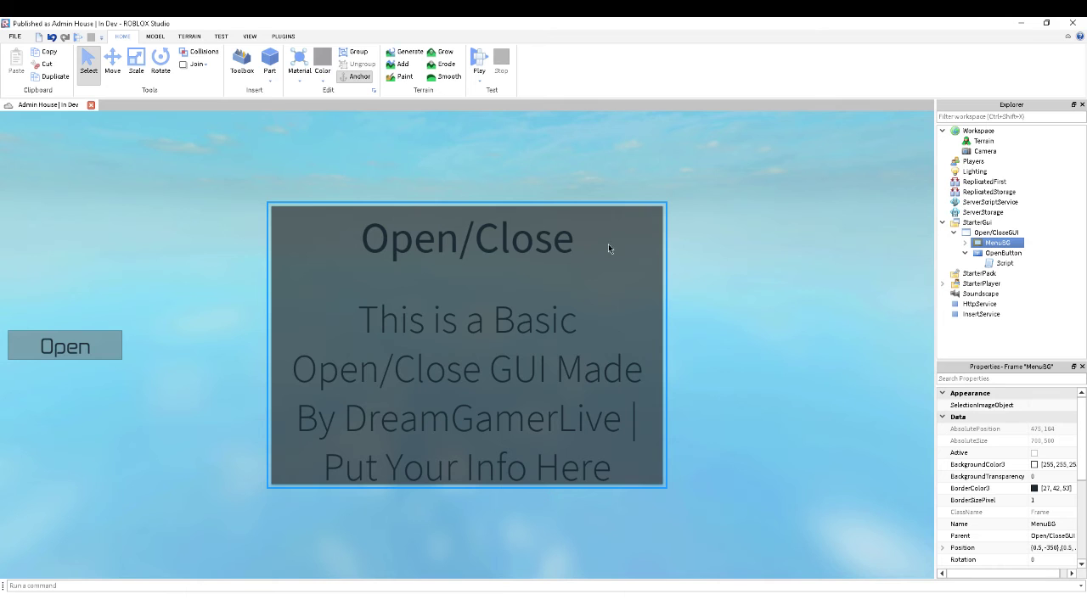
pyautogui.rightClick(995, 242)
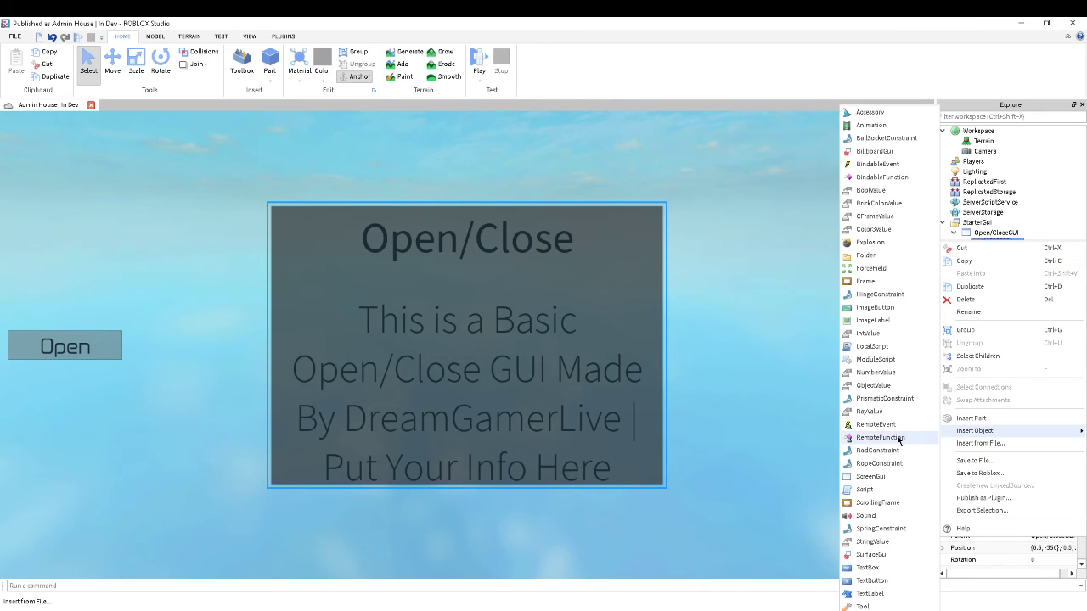
pyautogui.click(885, 583)
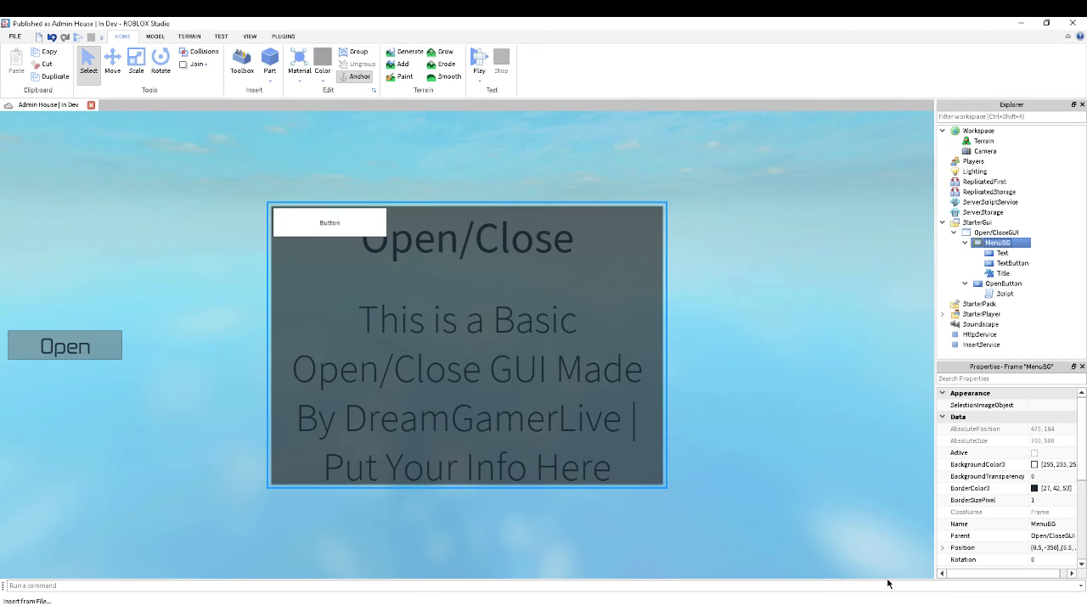
pyautogui.click(1018, 273)
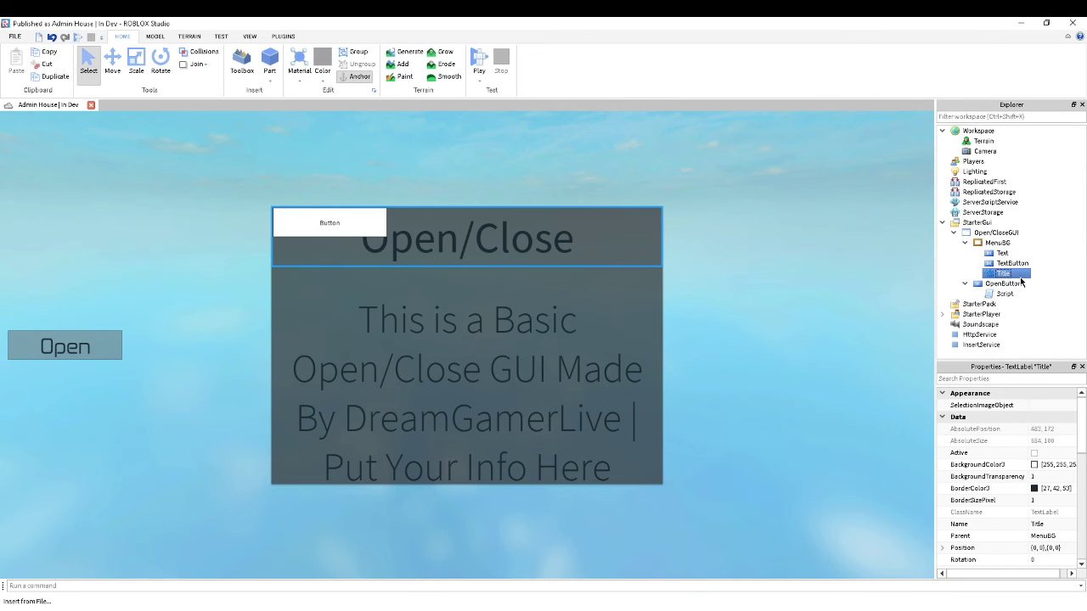
pyautogui.click(1017, 264)
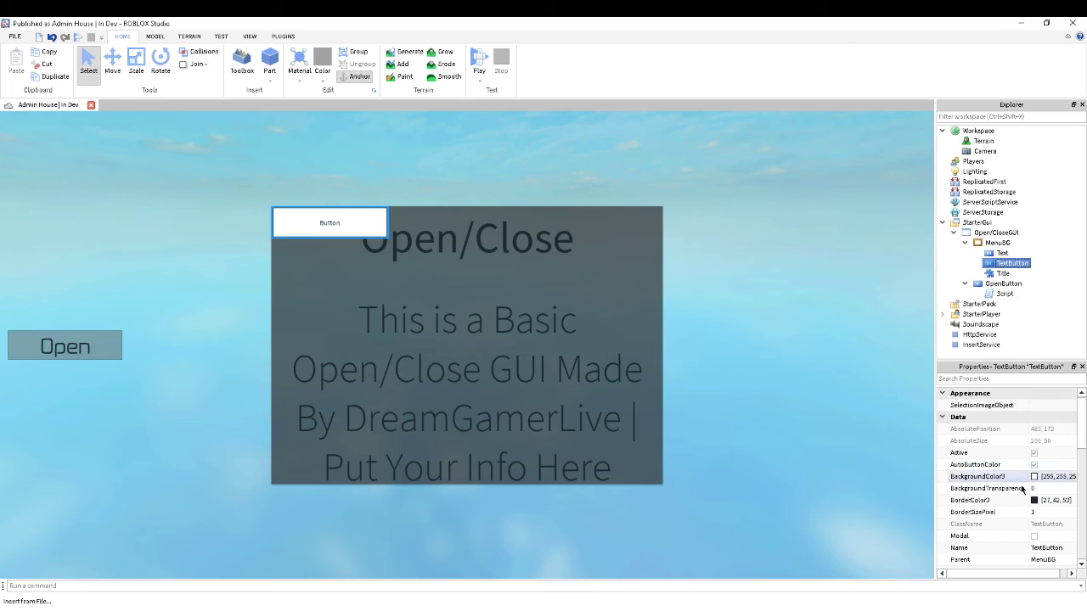
# Step: Resize the new TextButton to {0,50},{0,50}
pyautogui.scroll(-10, 1044, 496)
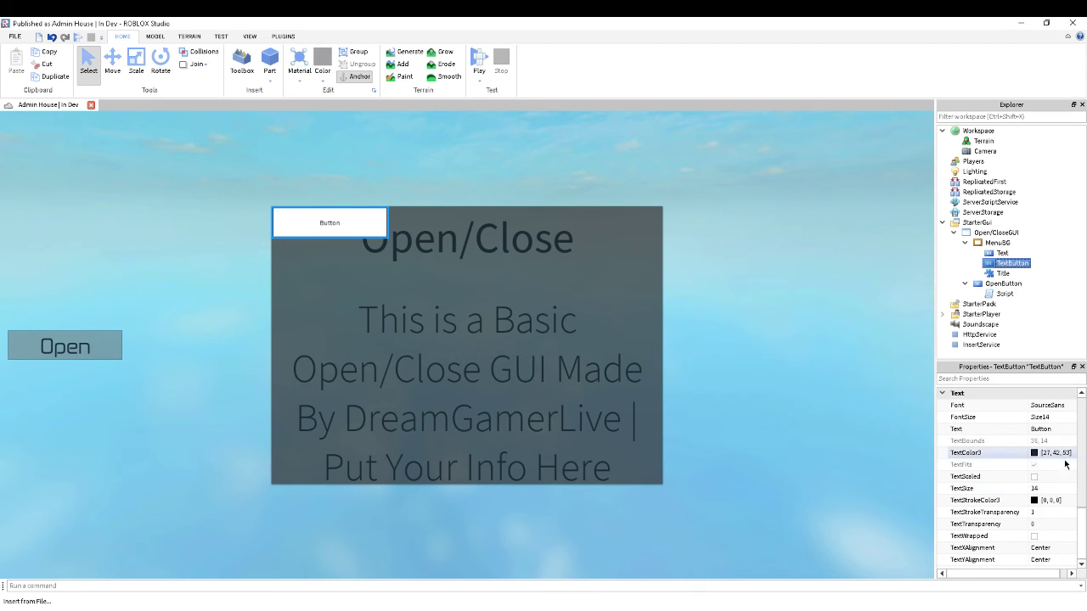
pyautogui.scroll(8, 1061, 495)
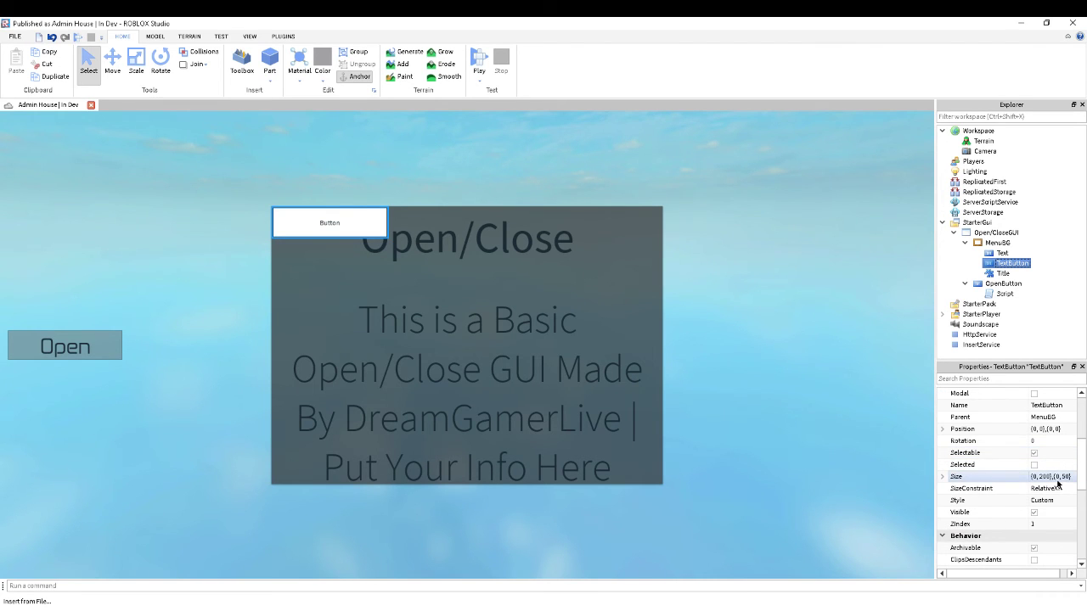
pyautogui.click(1042, 476)
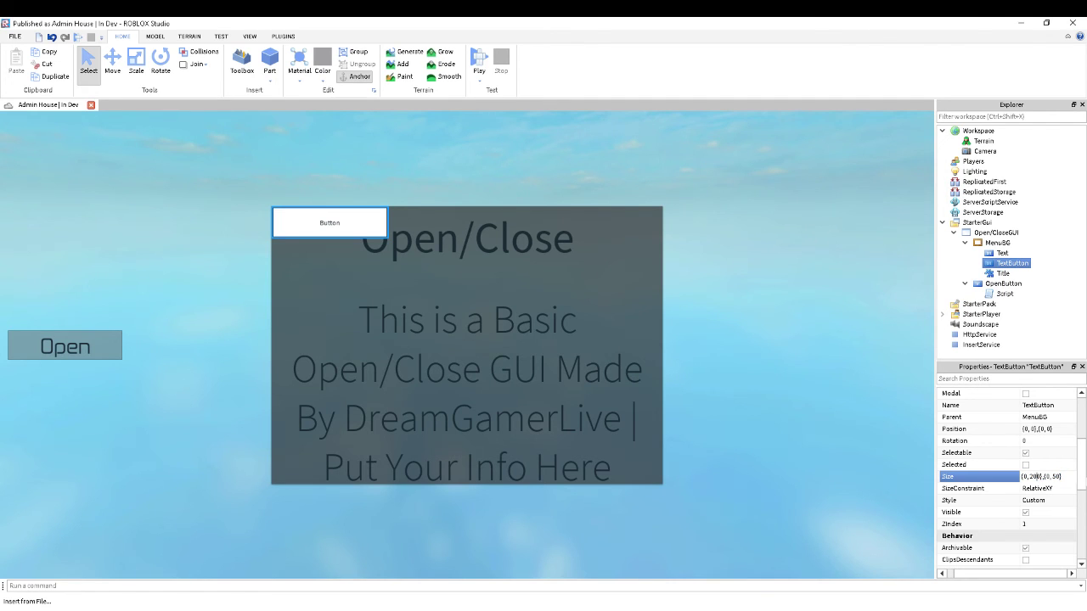
pyautogui.press('BackSpace')
pyautogui.press('Return')
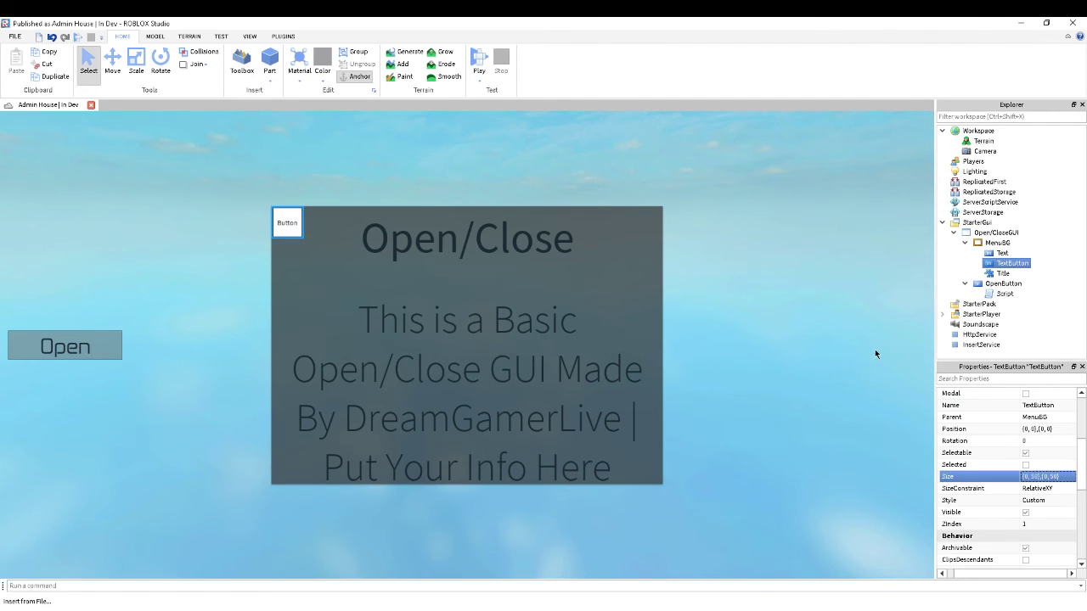
pyautogui.scroll(-2, 1041, 463)
pyautogui.scroll(5, 1045, 446)
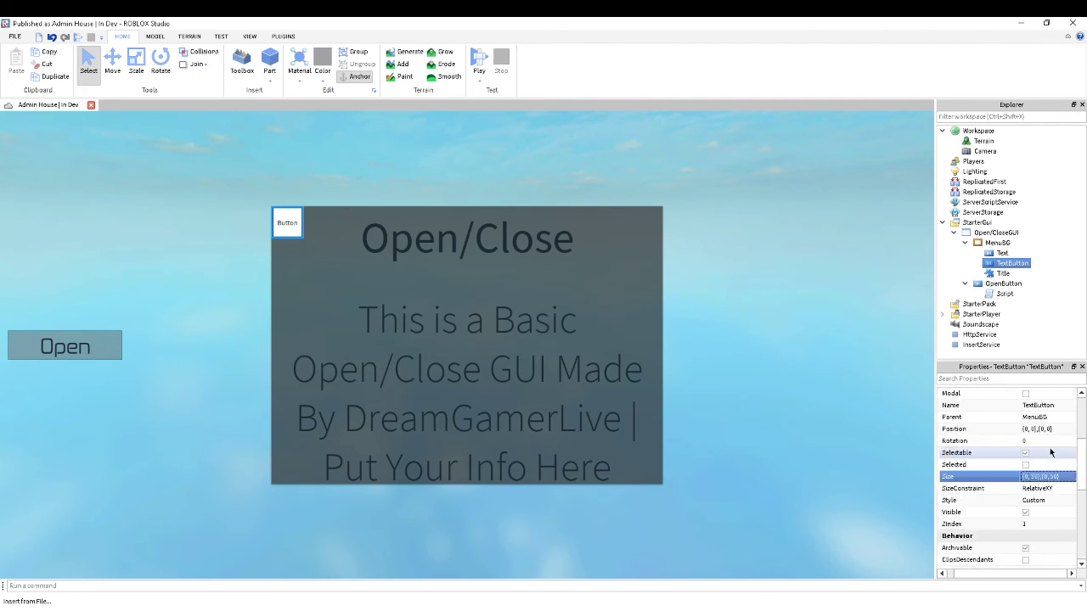
pyautogui.click(1045, 477)
# Step: Give the square button a dark red background colour and 0.5 background transparency
pyautogui.click(1026, 476)
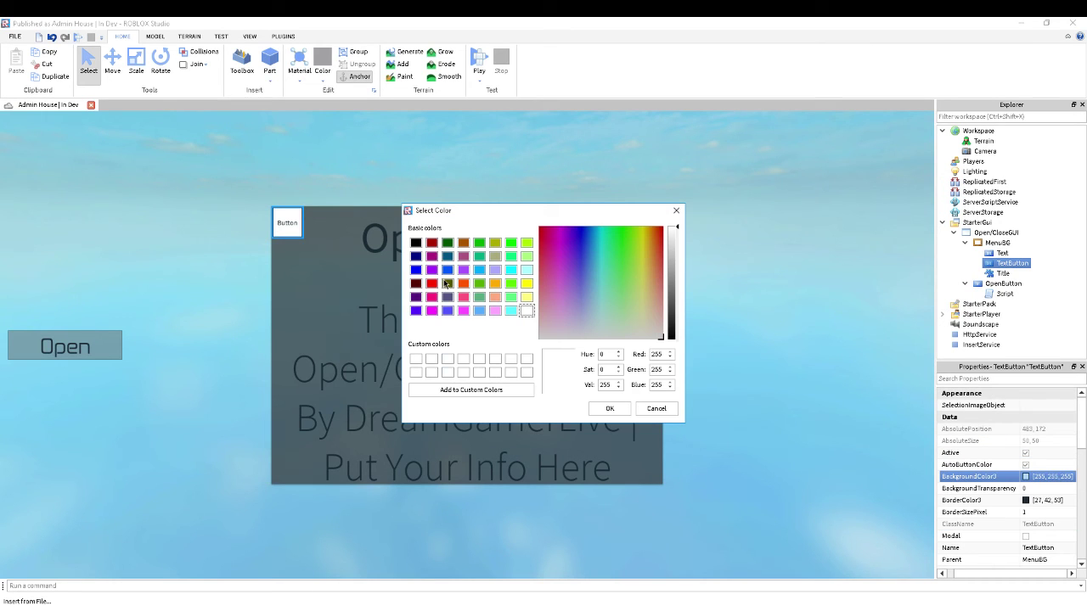
pyautogui.moveTo(557, 245); pyautogui.dragTo(523, 213)
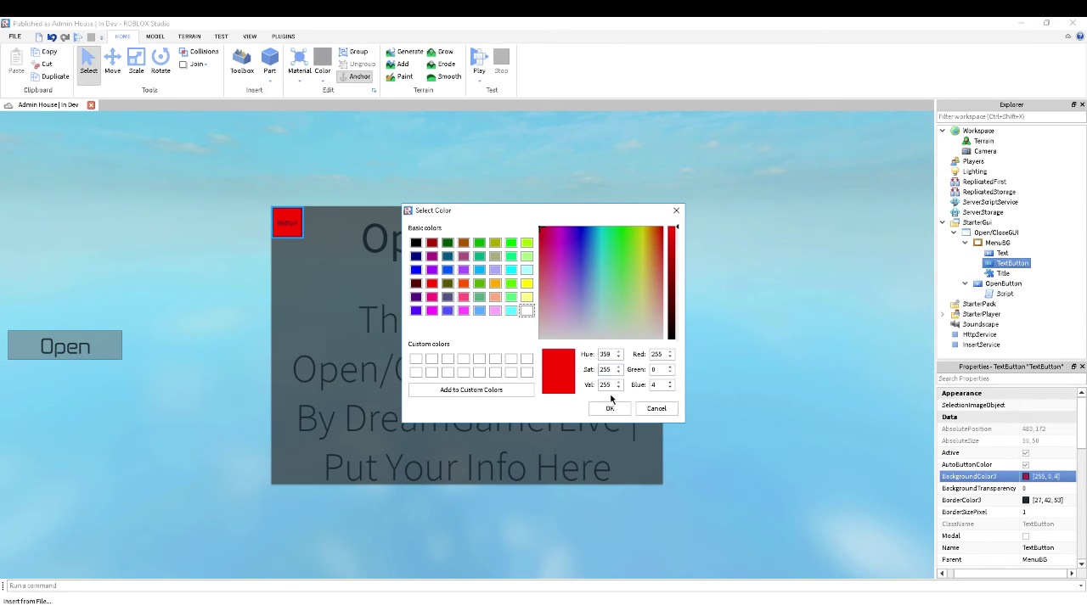
pyautogui.click(672, 260)
pyautogui.click(974, 443)
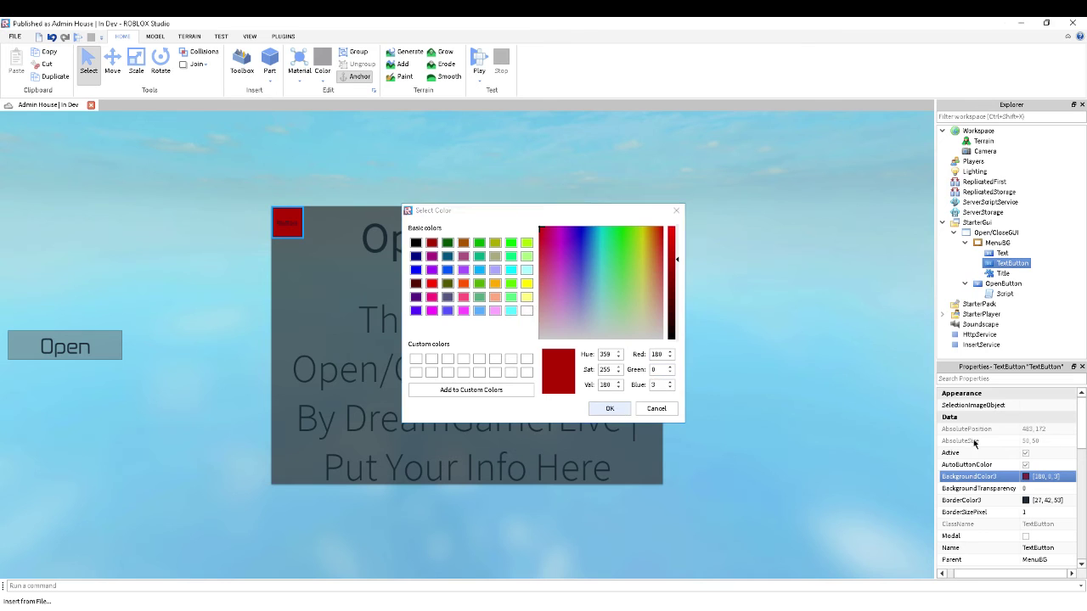
pyautogui.click(1037, 489)
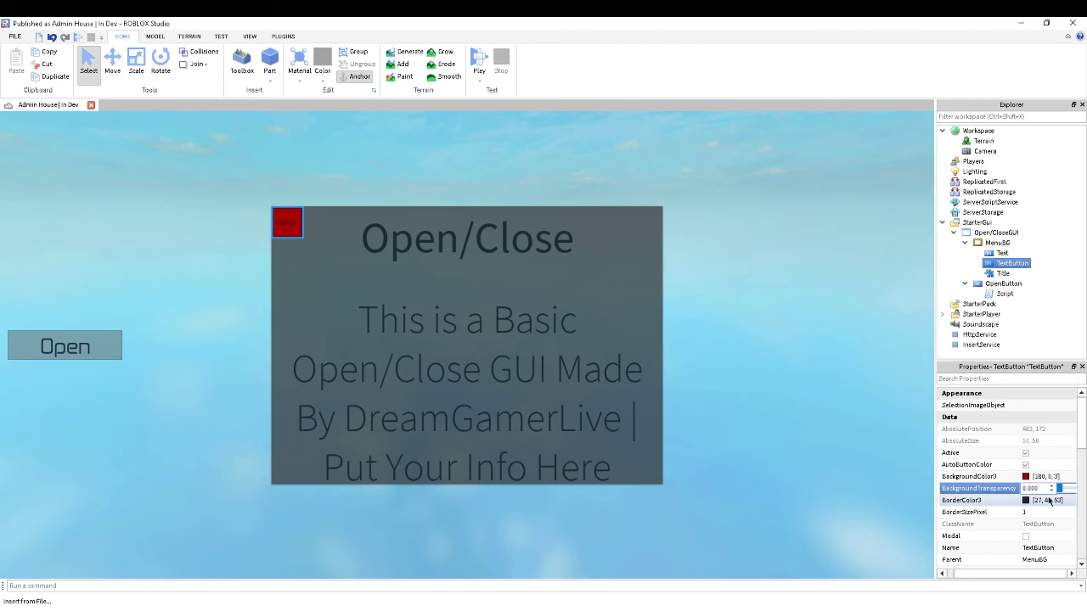
pyautogui.click(1066, 489)
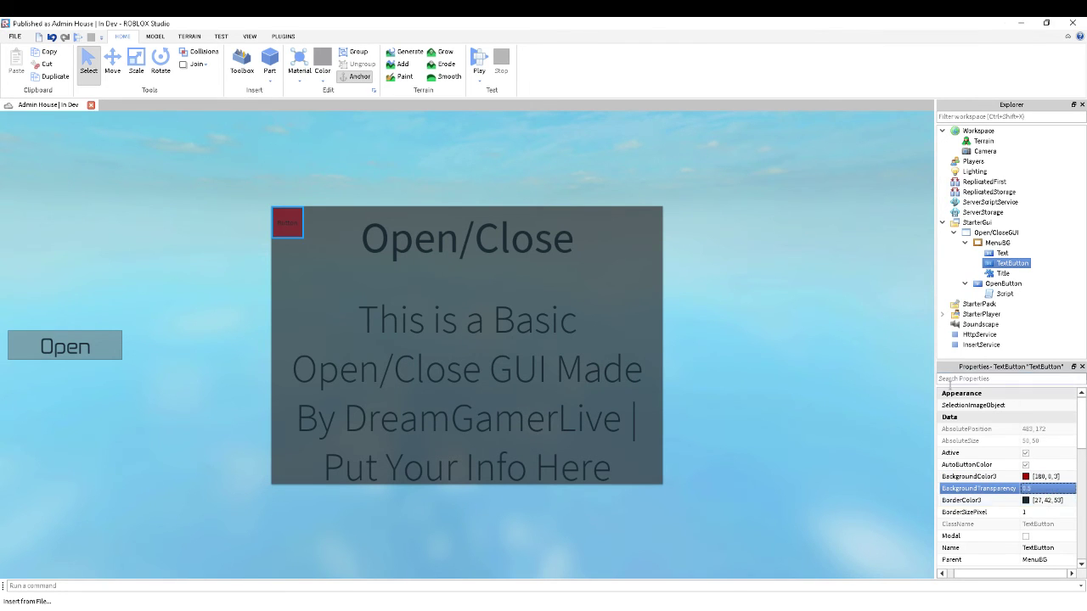
pyautogui.scroll(-10, 1061, 501)
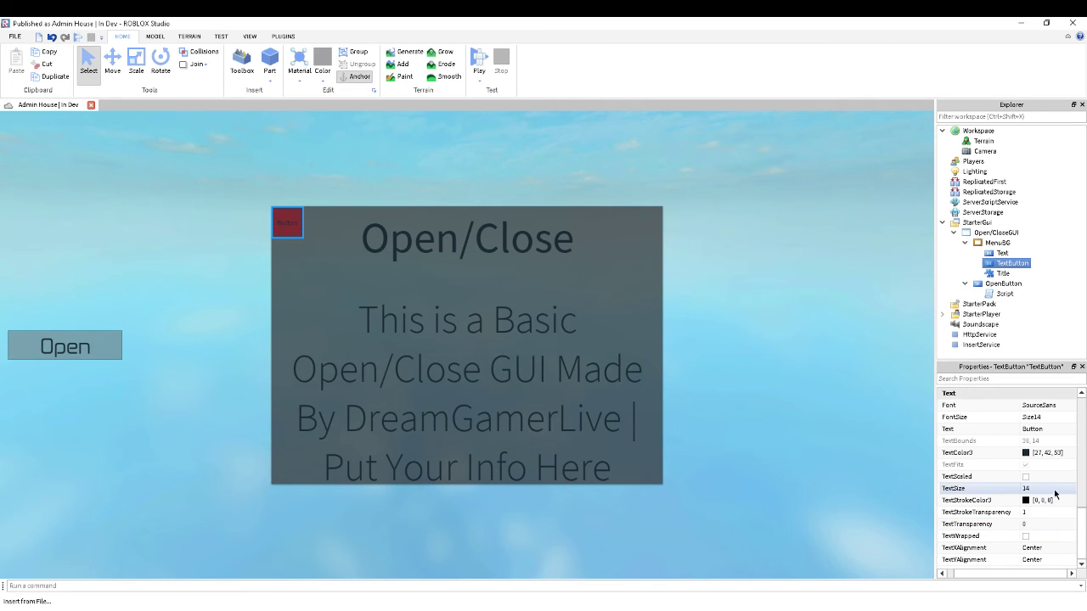
# Step: Turn on TextScaled and set the button's Text to 'X', then deselect it
pyautogui.click(1056, 476)
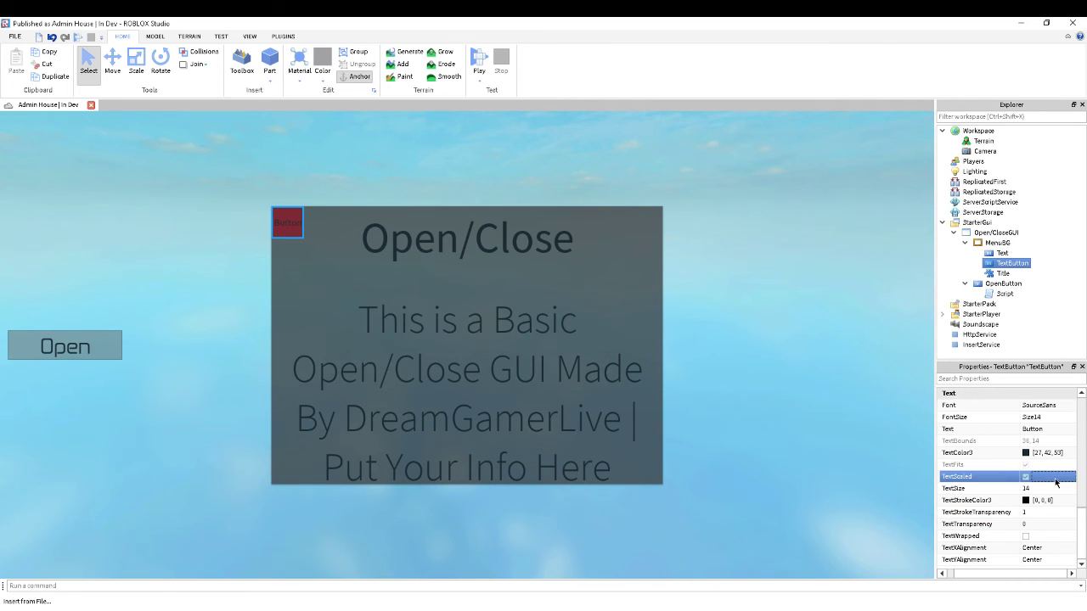
pyautogui.click(1058, 430)
pyautogui.write('X')
pyautogui.press('Return')
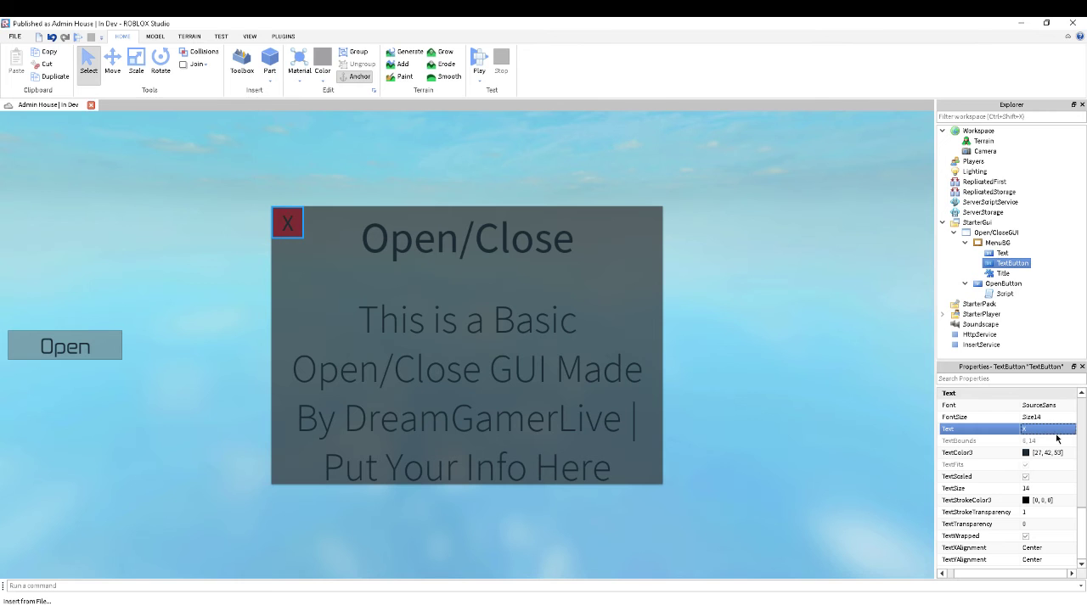
pyautogui.click(1071, 280)
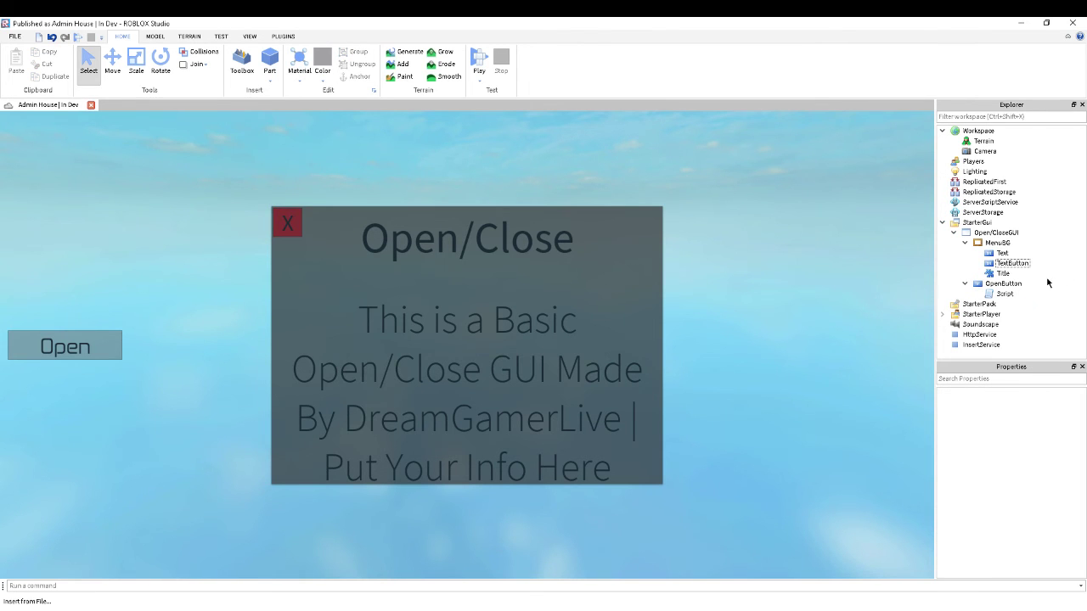
pyautogui.moveTo(844, 324); pyautogui.dragTo(826, 313, button='right')
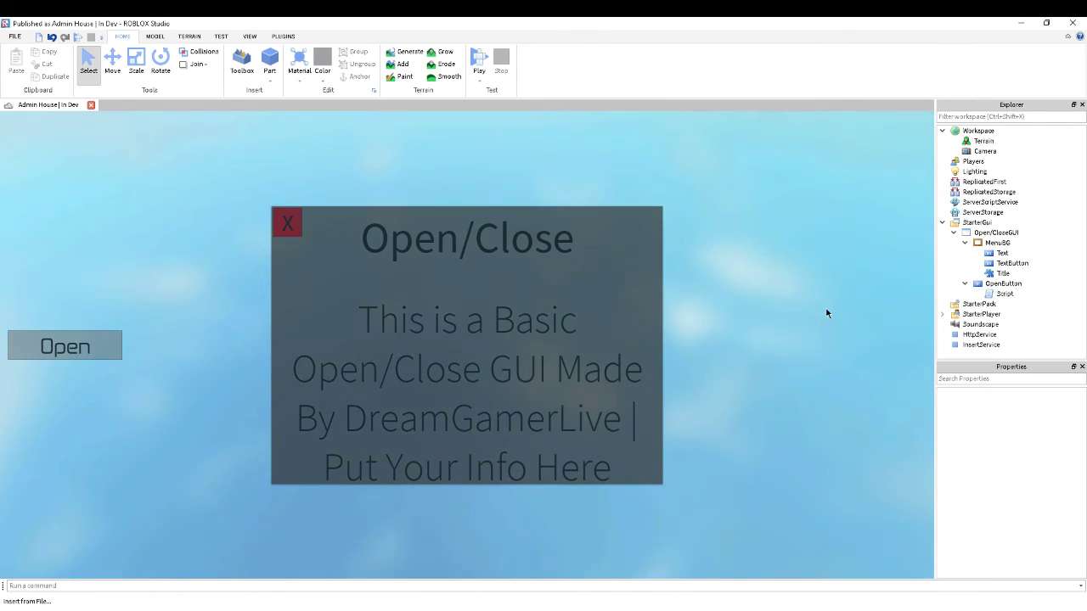
# Step: Rename the TextButton inside MenuBG to CloseButton
pyautogui.click(1008, 264)
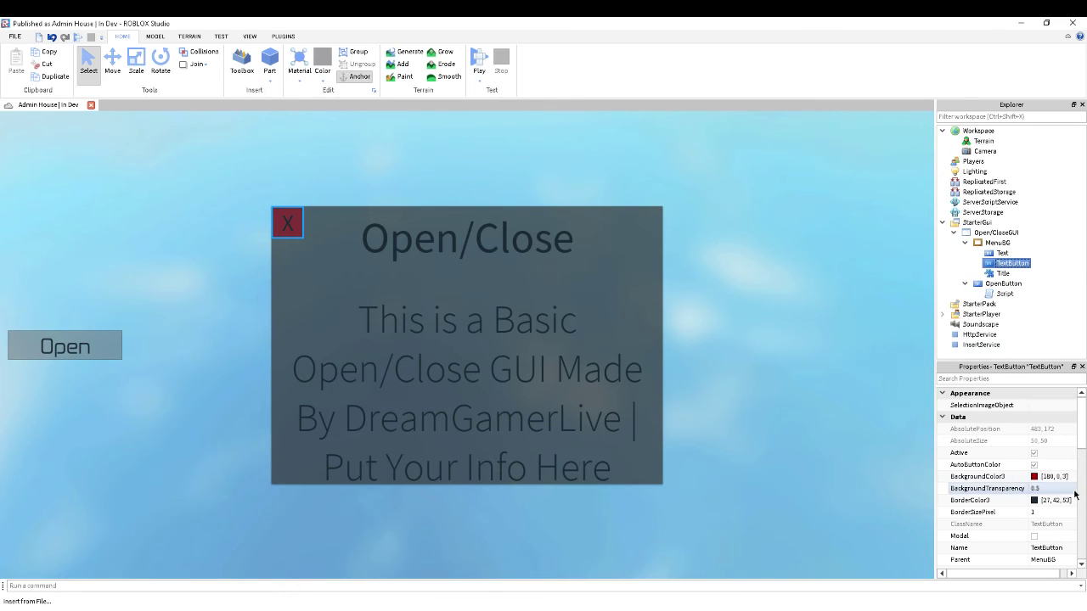
pyautogui.click(1057, 549)
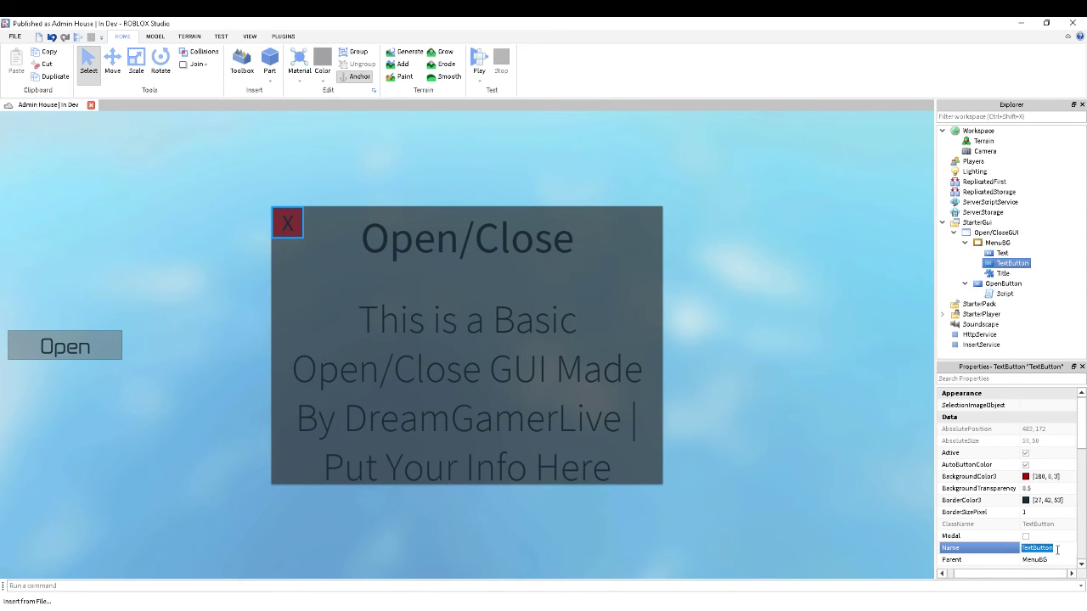
pyautogui.write('CloseButton')
pyautogui.press('Return')
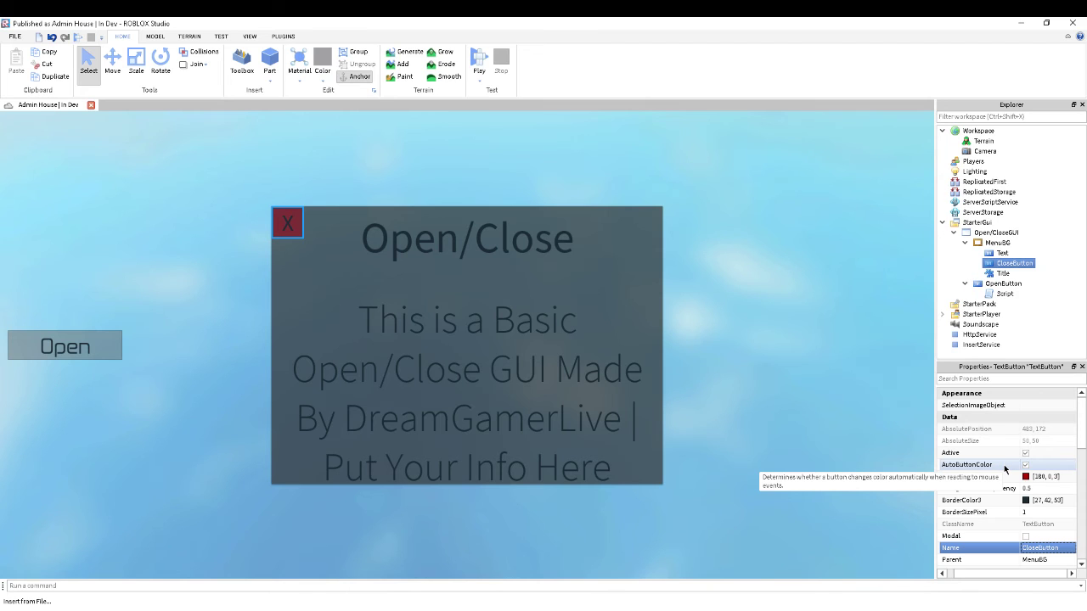
# Step: Set CloseButton's ZIndex to 5 and clear the selection
pyautogui.scroll(-5, 1031, 522)
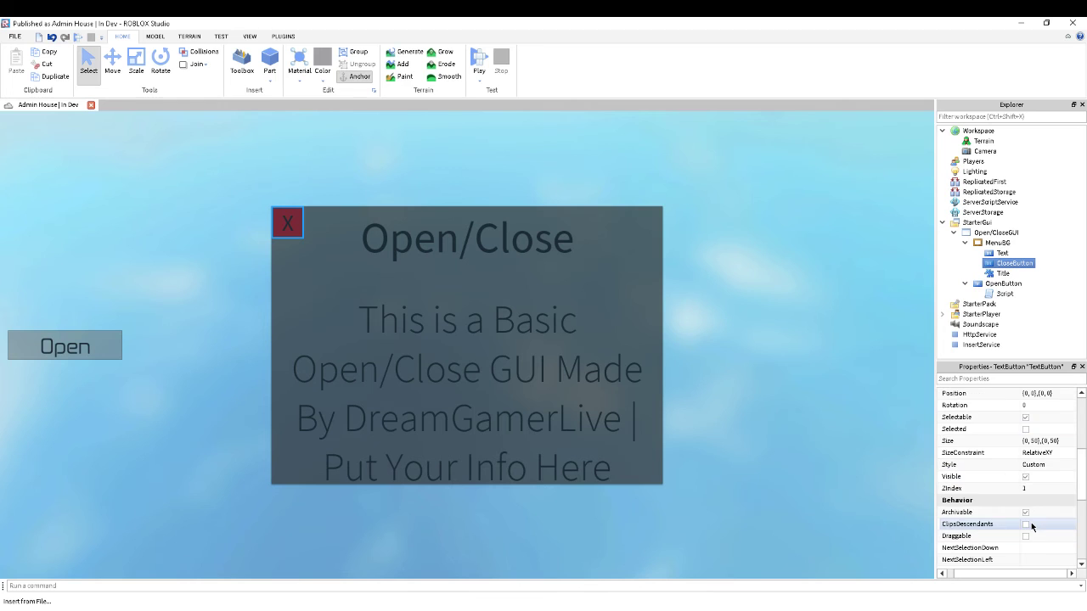
pyautogui.scroll(4, 1029, 486)
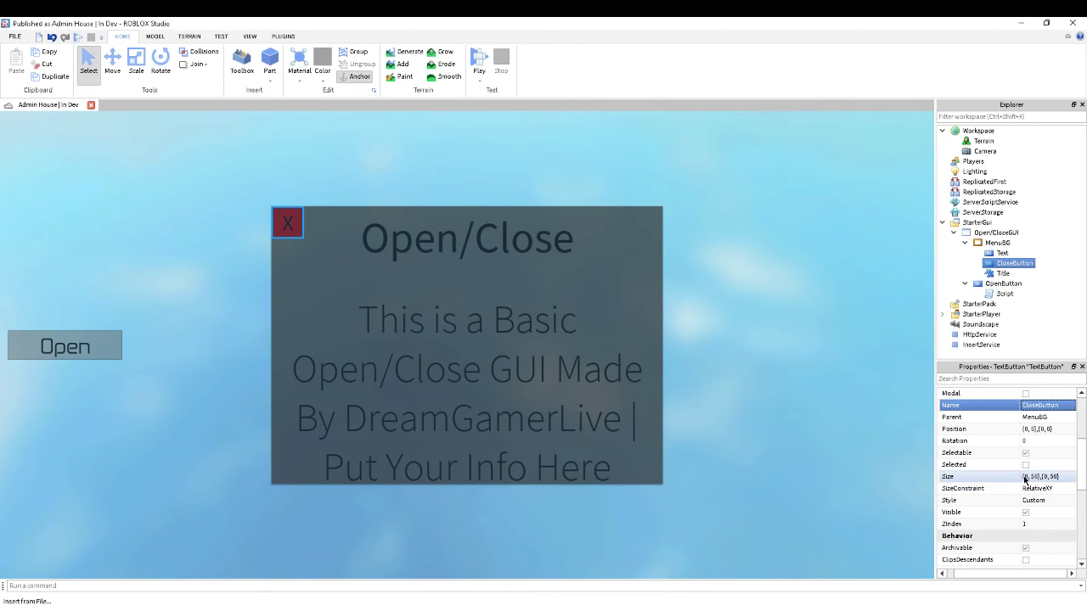
pyautogui.click(1044, 525)
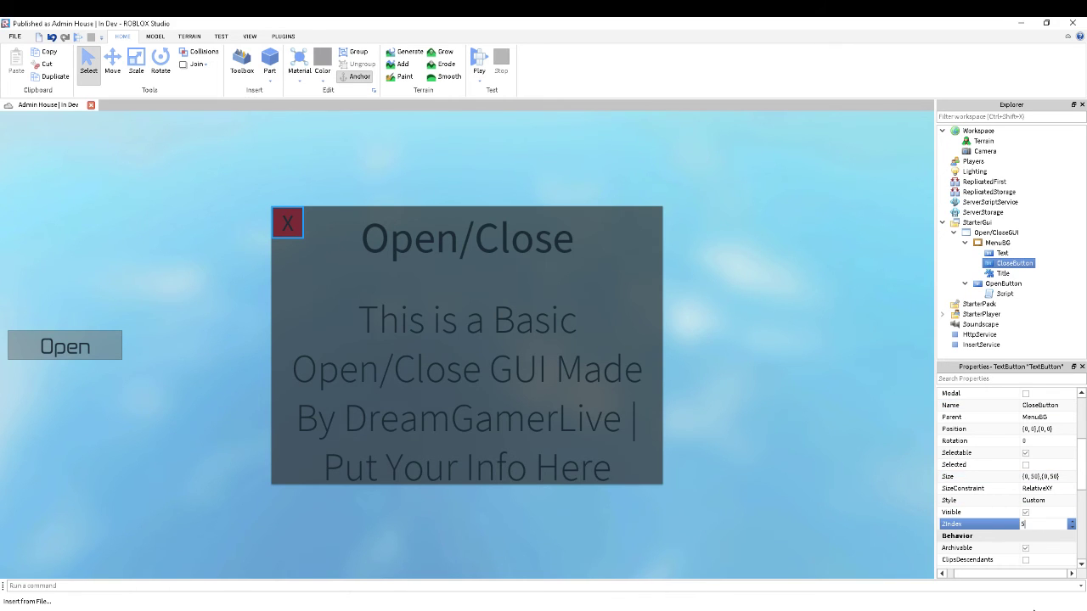
pyautogui.press('Return')
pyautogui.click(96, 277)
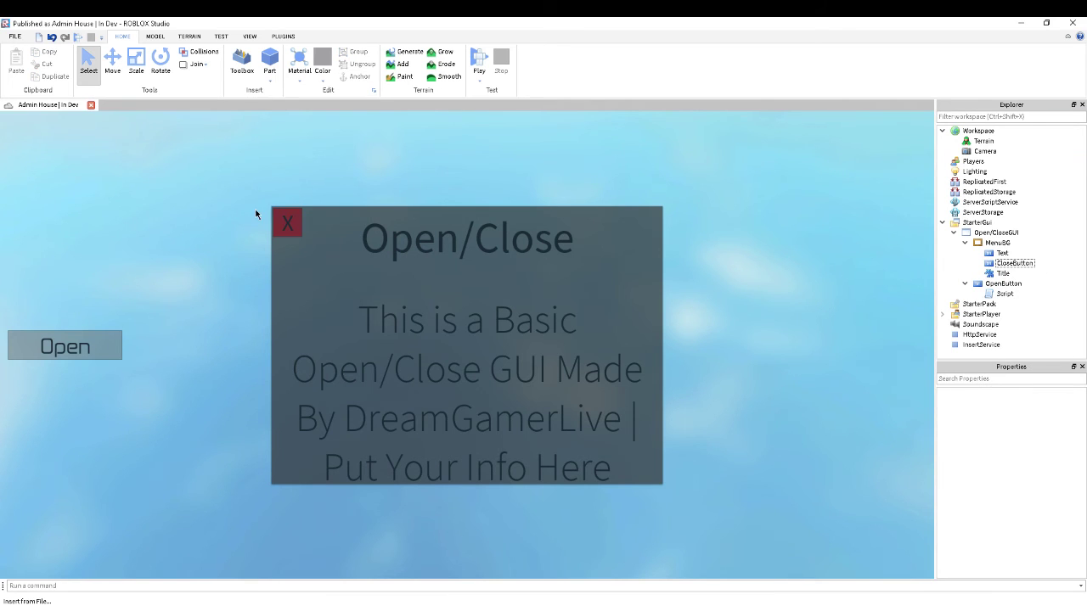
# Step: Insert a Script into CloseButton and replace the print line with a MouseButton1Click handler hiding the menu
pyautogui.rightClick(1002, 255)
pyautogui.moveTo(950, 452)
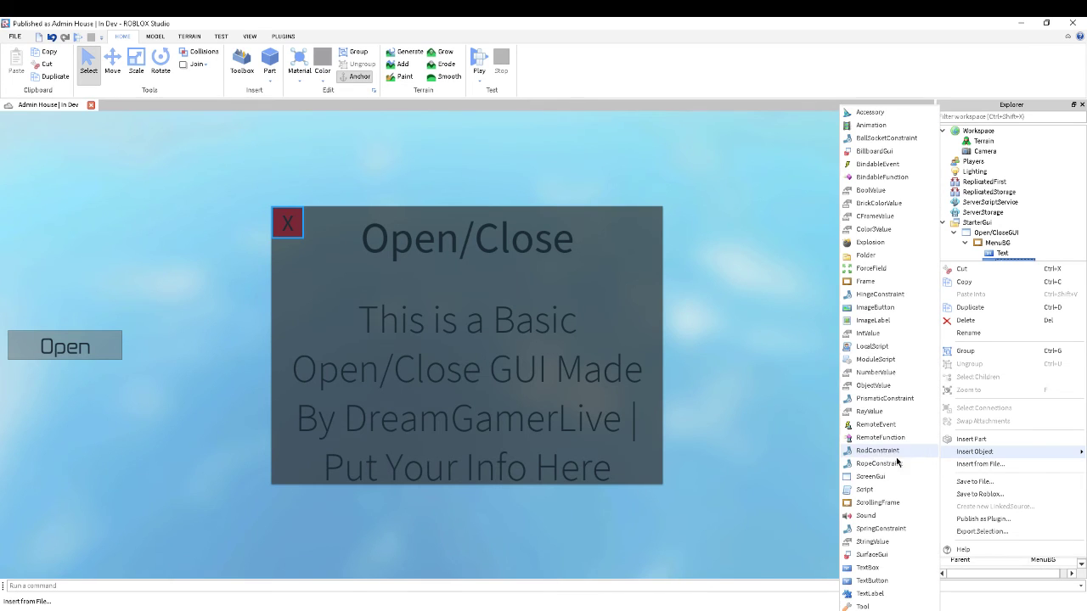
pyautogui.click(864, 490)
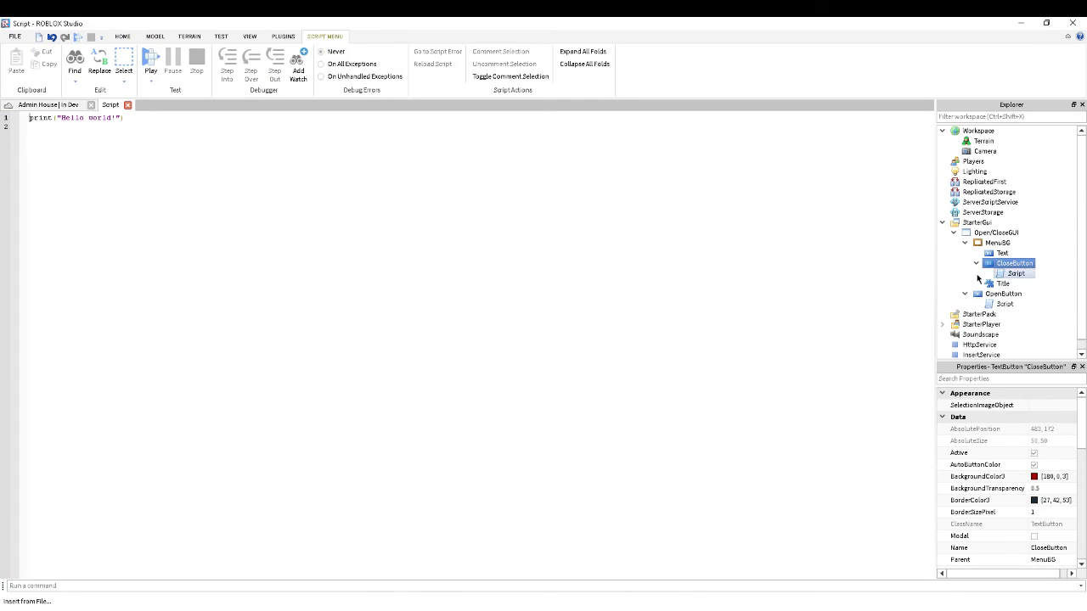
pyautogui.hotkey('ctrl', 'a')
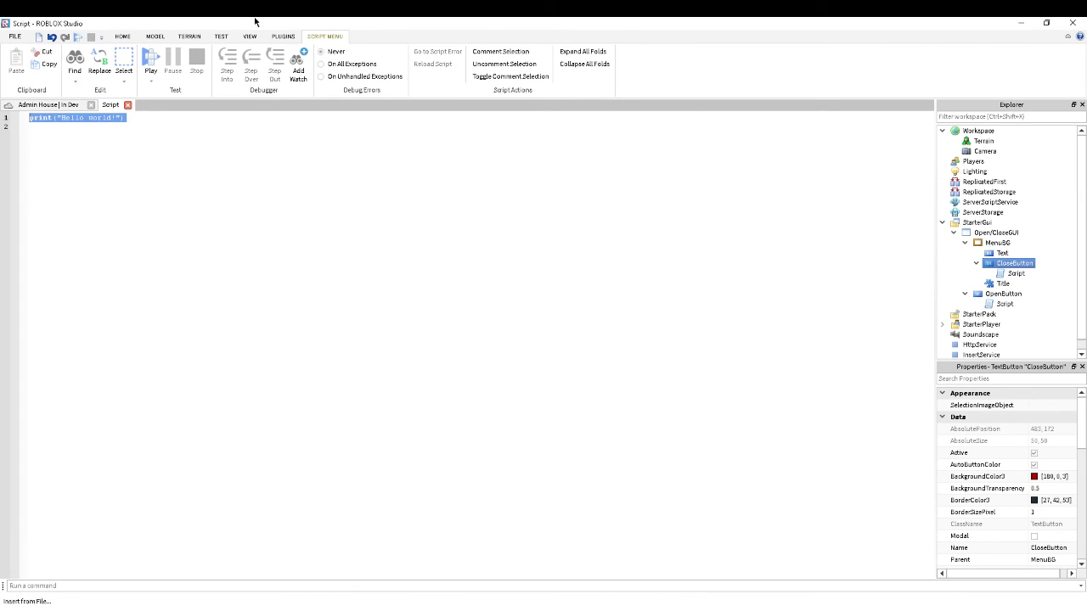
pyautogui.write('script.Pa')
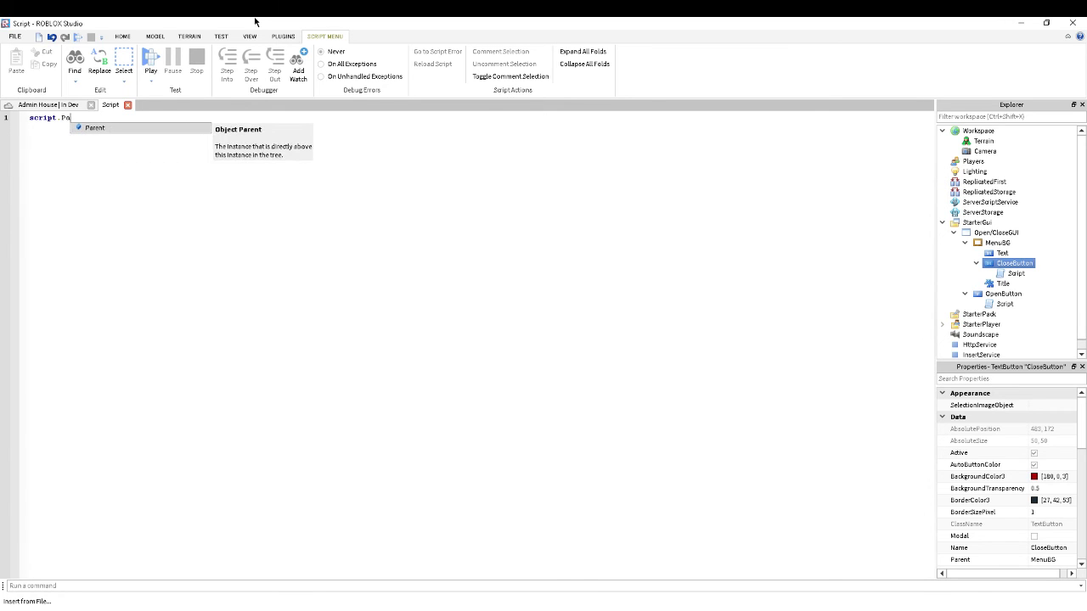
pyautogui.write('rent.')
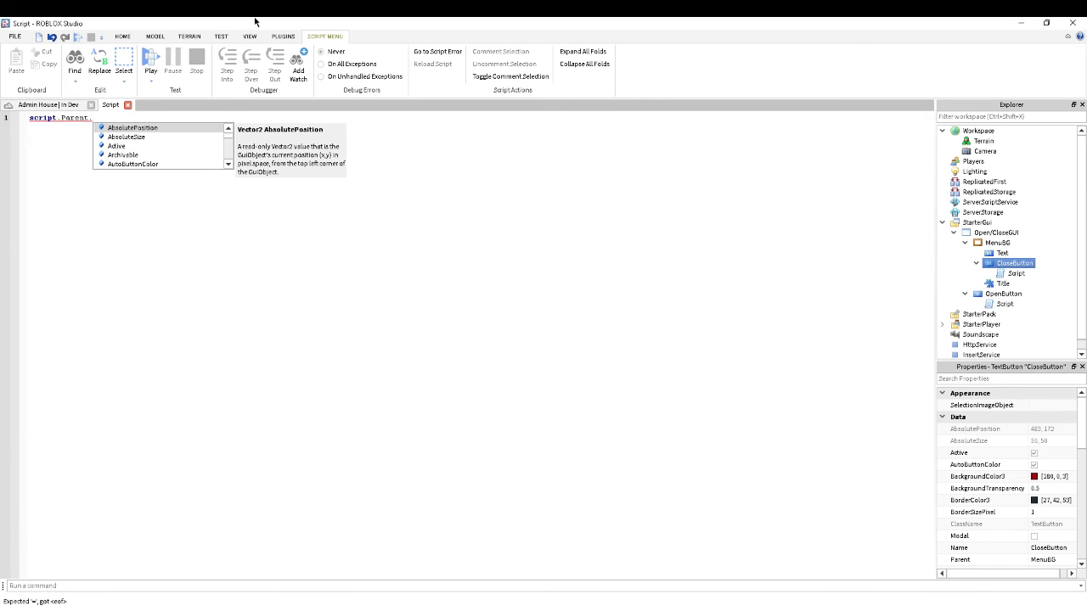
pyautogui.write('MouseBut')
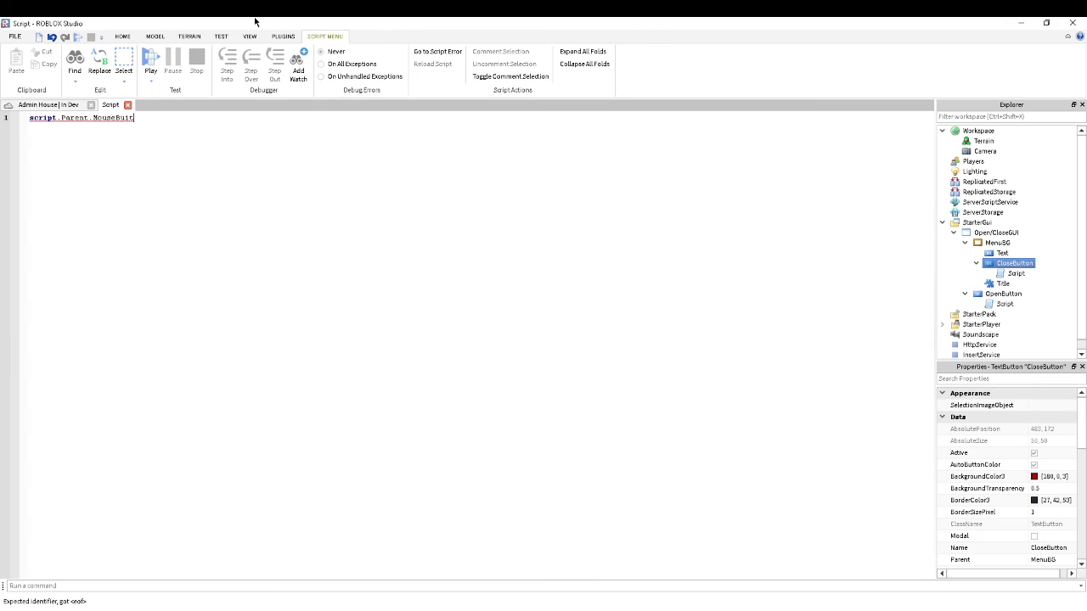
pyautogui.write('ton1Click:connect(f')
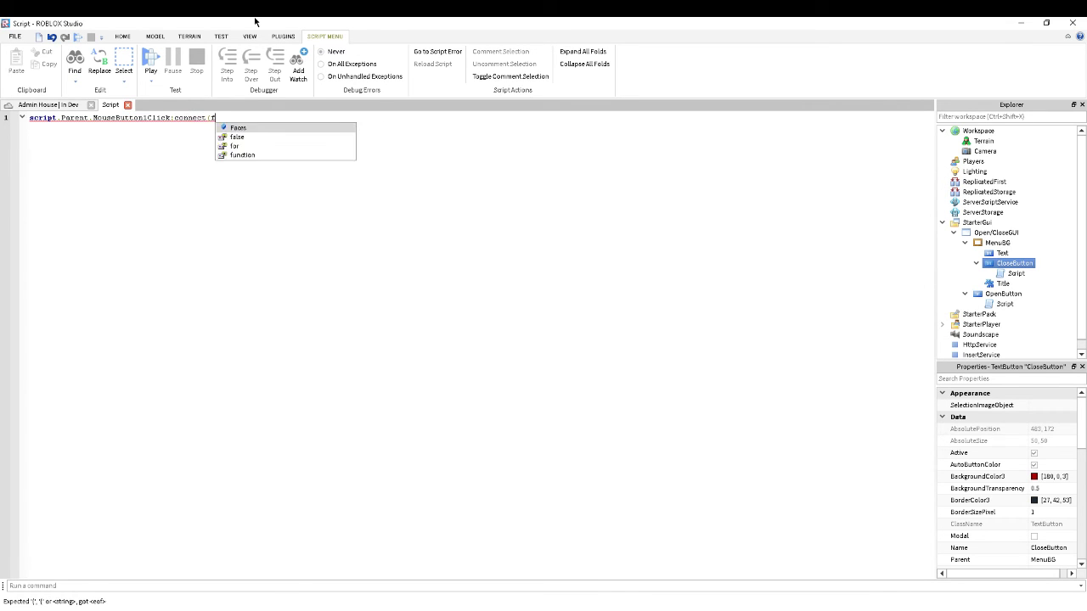
pyautogui.write('unction(')
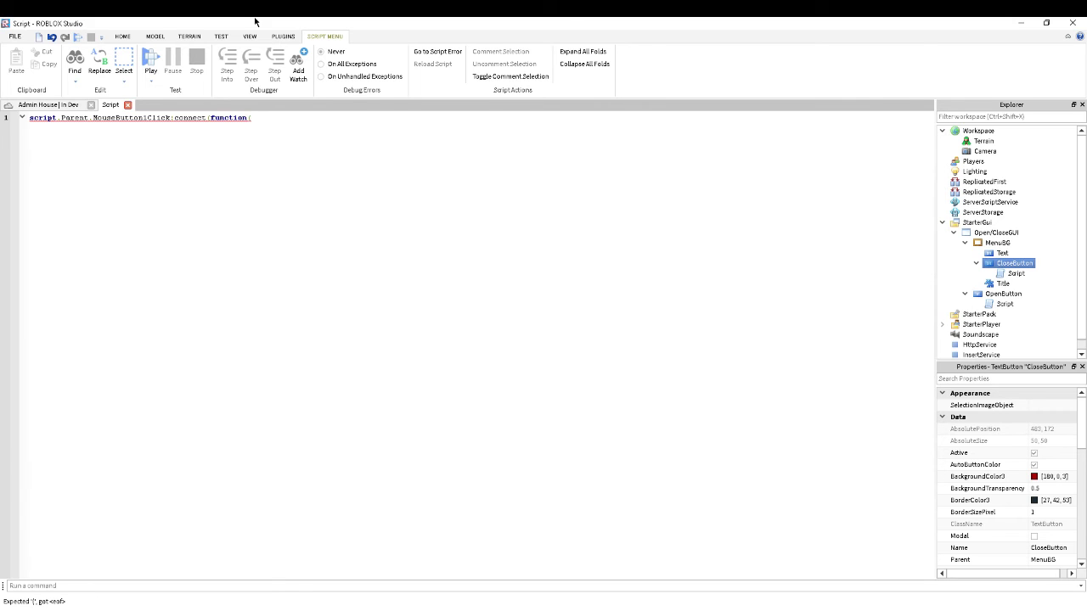
pyautogui.write('script')
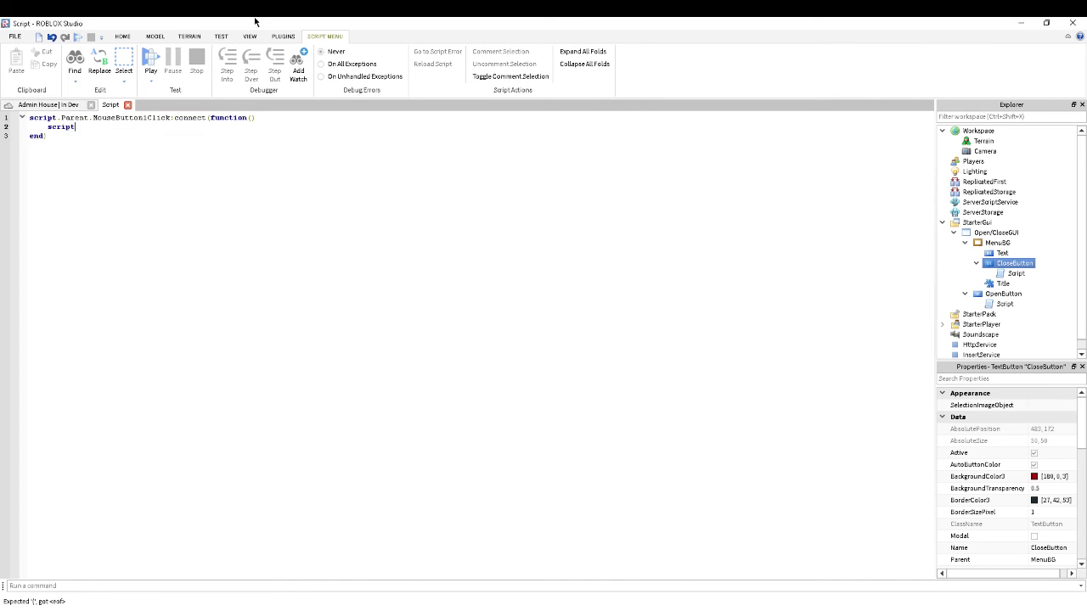
pyautogui.write('.Parent.Pare')
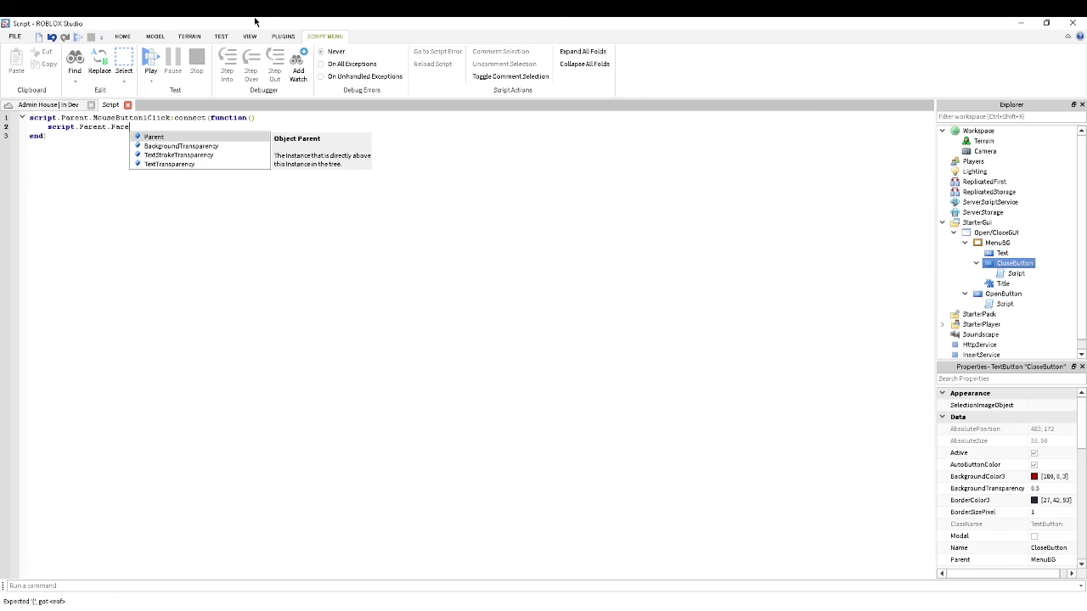
pyautogui.write('nt.Vuii')
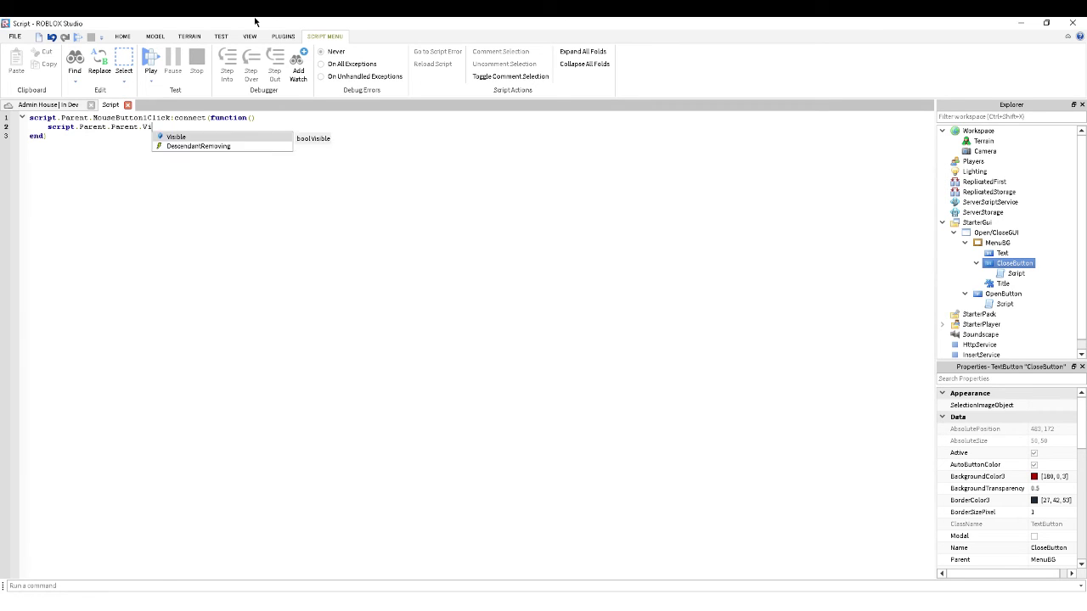
pyautogui.write('sible = false')
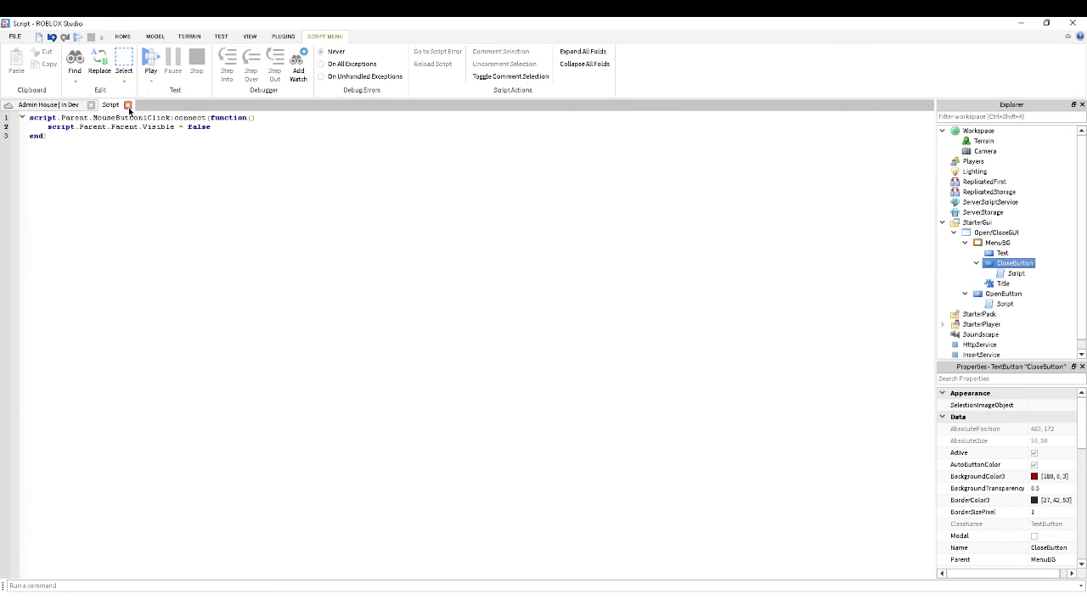
# Step: Close the script editor and collapse MenuBG and OpenButton in Explorer
pyautogui.click(127, 105)
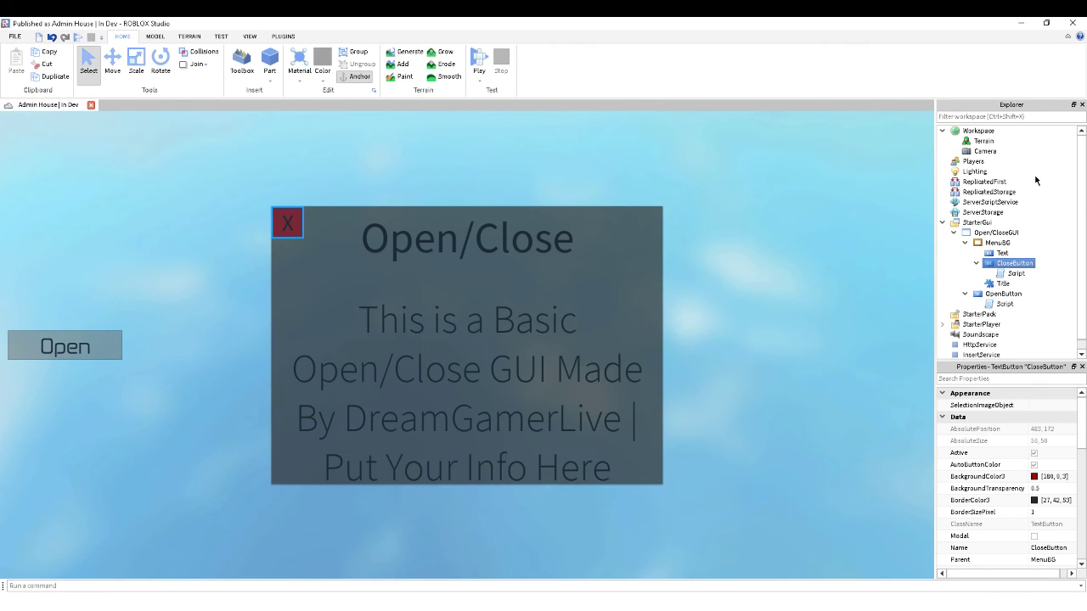
pyautogui.click(966, 243)
pyautogui.click(965, 253)
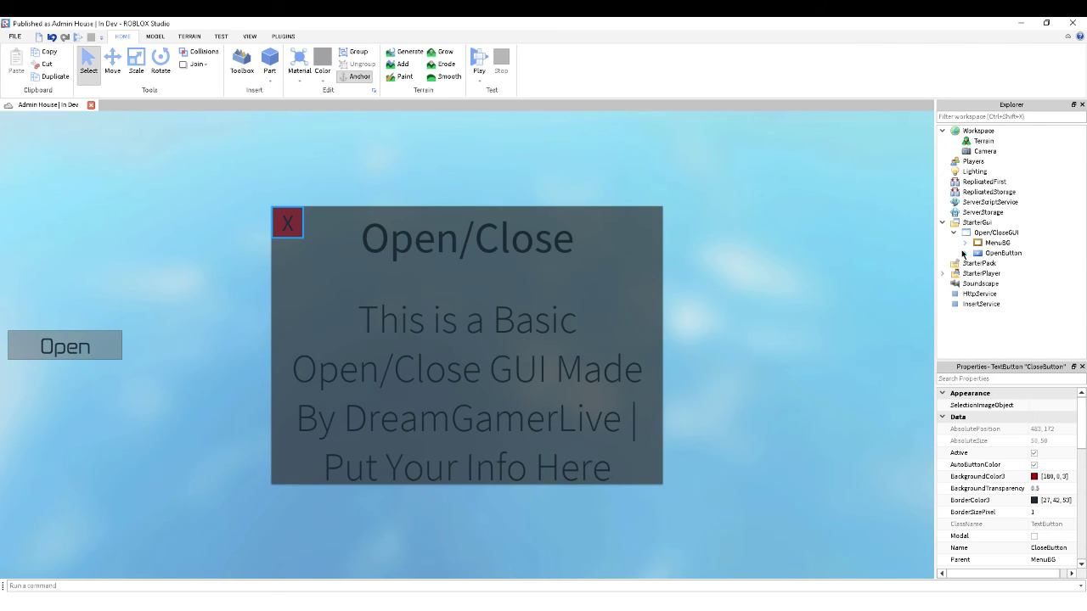
# Step: Uncheck Visible on the MenuBG frame so the menu starts hidden
pyautogui.click(1003, 253)
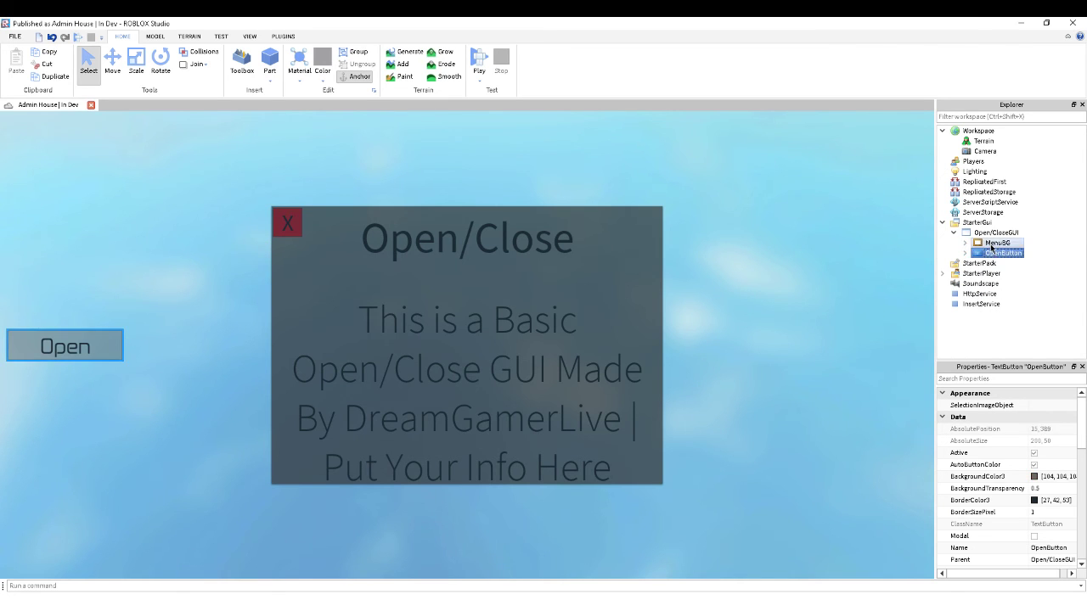
pyautogui.click(997, 242)
pyautogui.scroll(-5, 1053, 513)
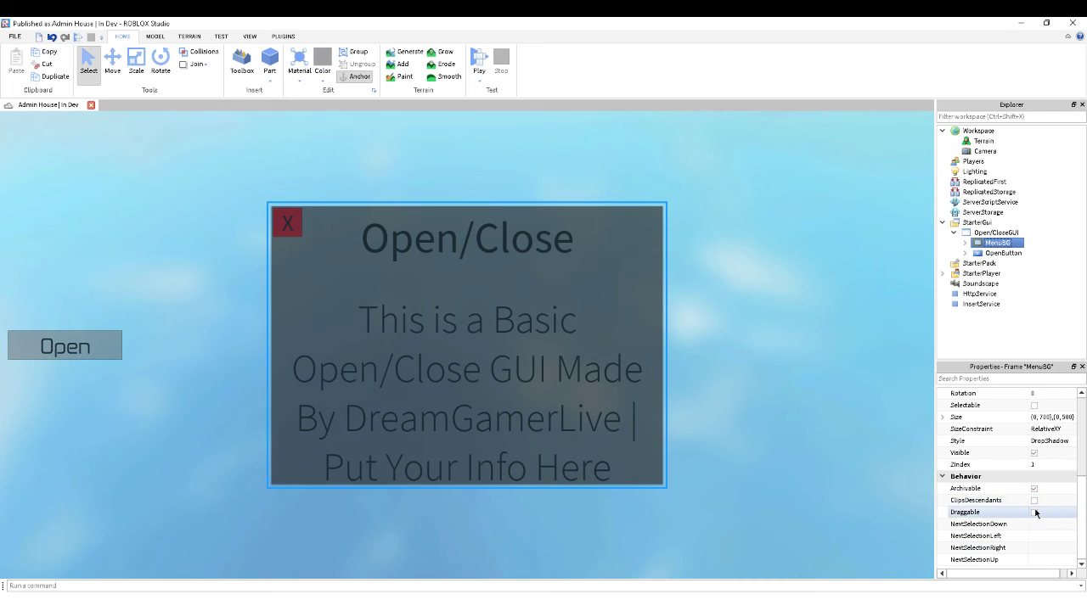
pyautogui.click(1034, 453)
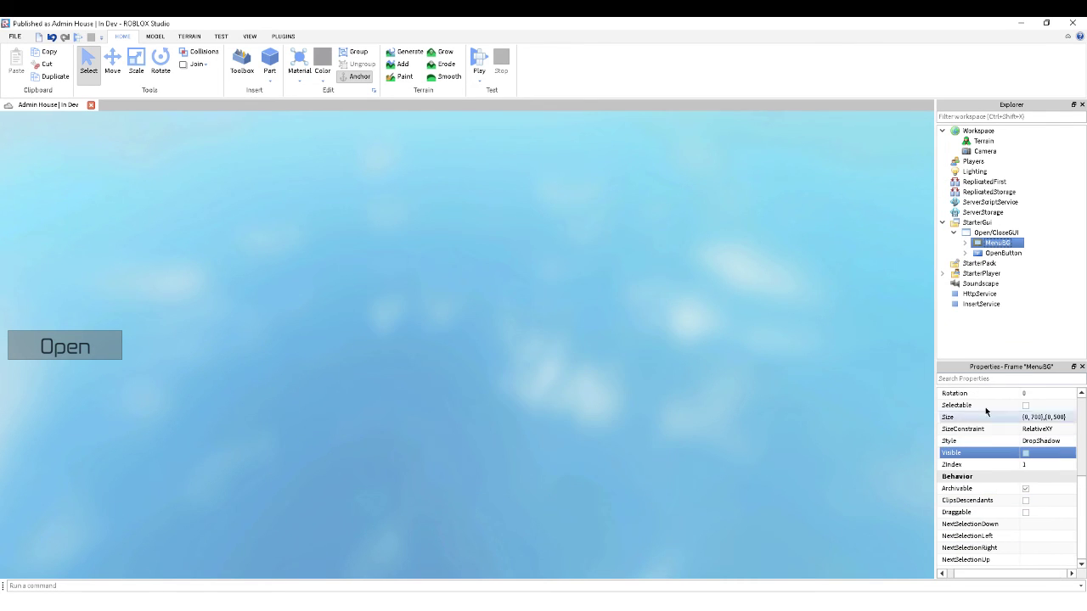
pyautogui.click(718, 148)
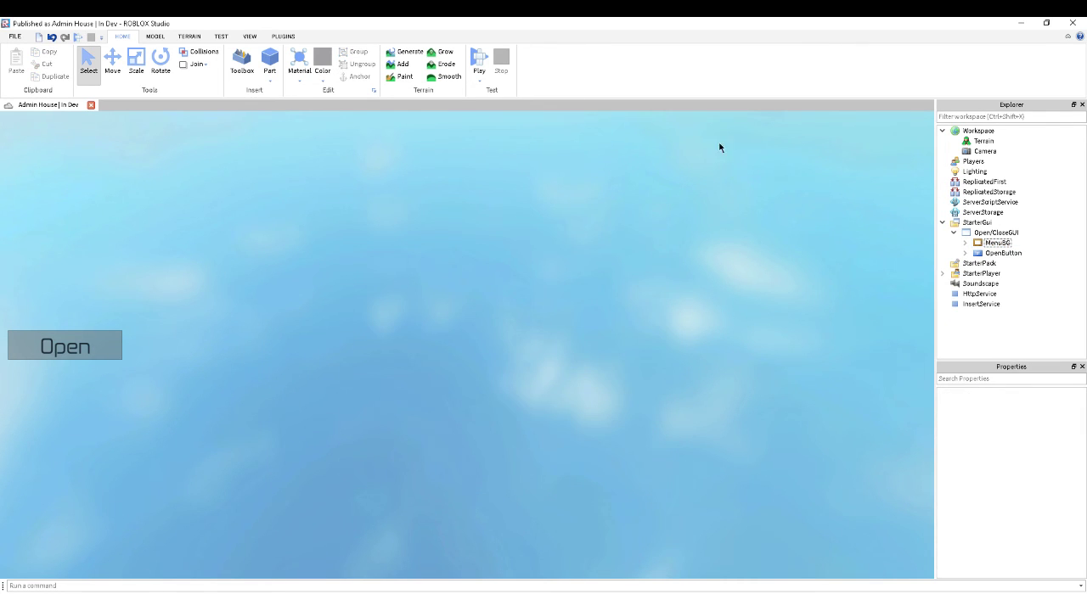
# Step: Insert a part, resize it into a large flat baseplate, and anchor it
pyautogui.click(271, 56)
pyautogui.click(143, 67)
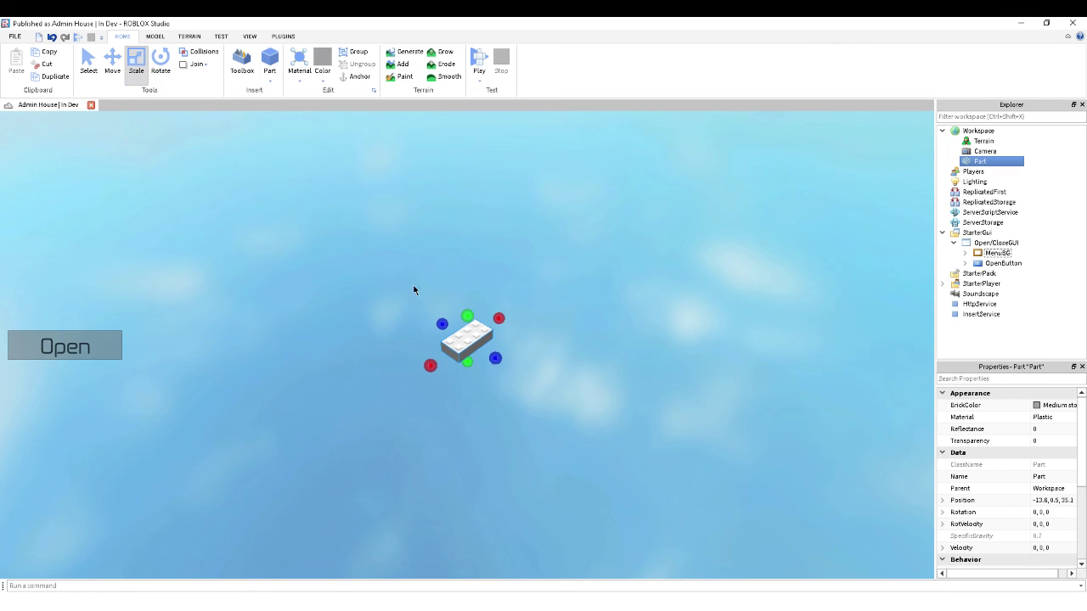
pyautogui.moveTo(497, 358); pyautogui.dragTo(790, 255)
pyautogui.moveTo(580, 364)
pyautogui.mouseDown()
pyautogui.moveTo(620, 381)
pyautogui.moveTo(849, 399)
pyautogui.mouseUp()
pyautogui.click(355, 76)
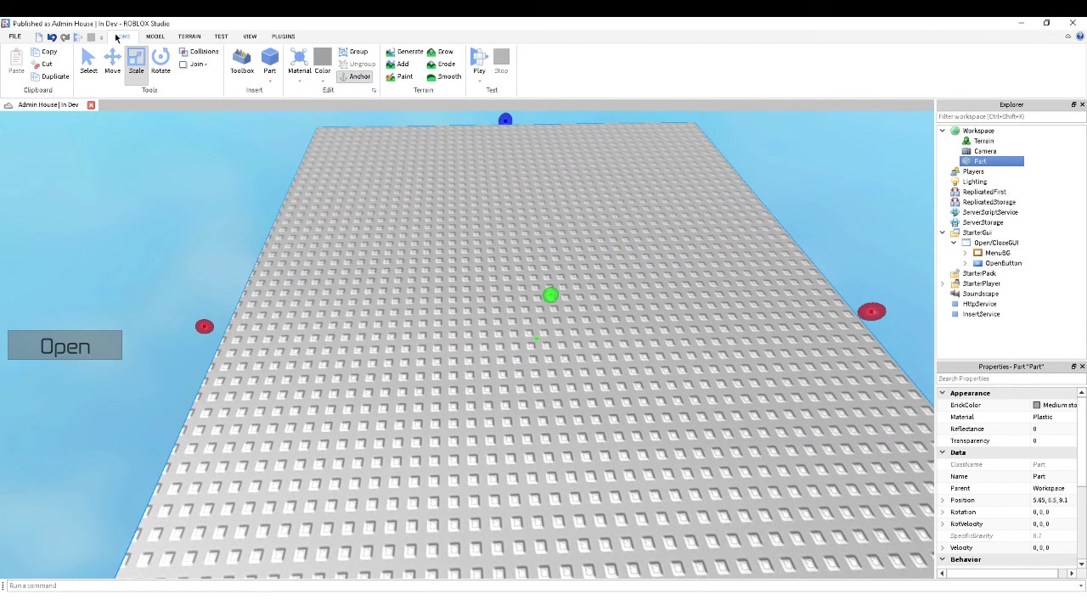
# Step: Add a spawn point on the baseplate and run a brief play test
pyautogui.click(153, 37)
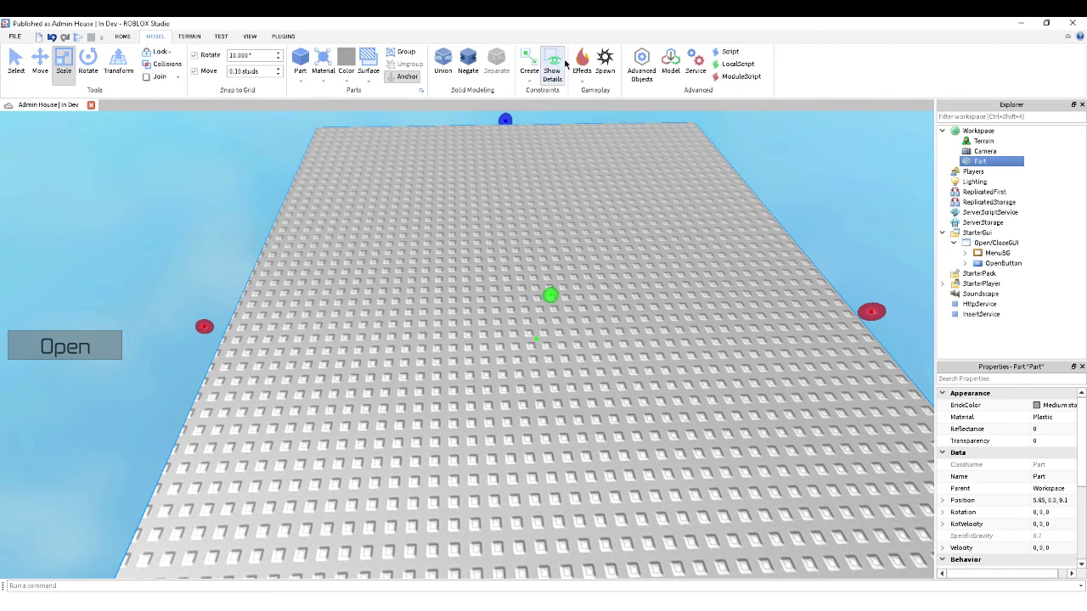
pyautogui.click(605, 61)
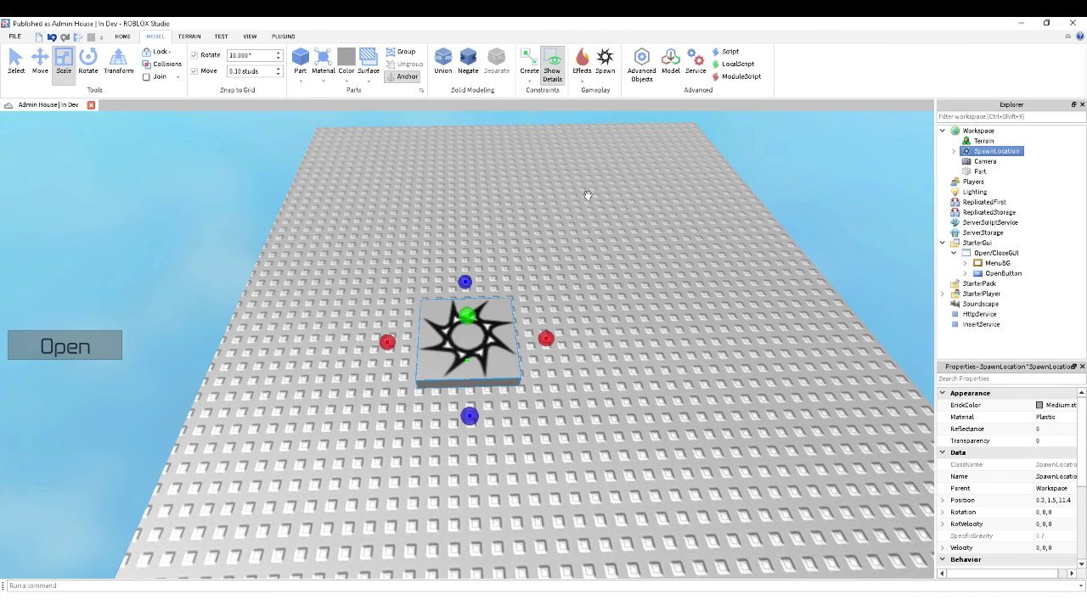
pyautogui.click(80, 39)
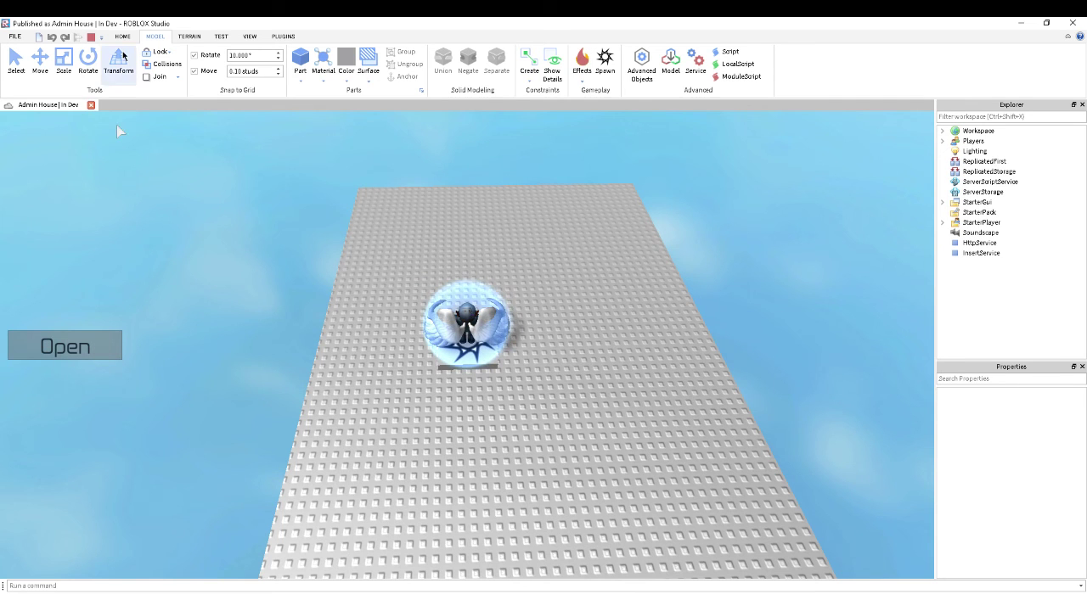
pyautogui.click(90, 39)
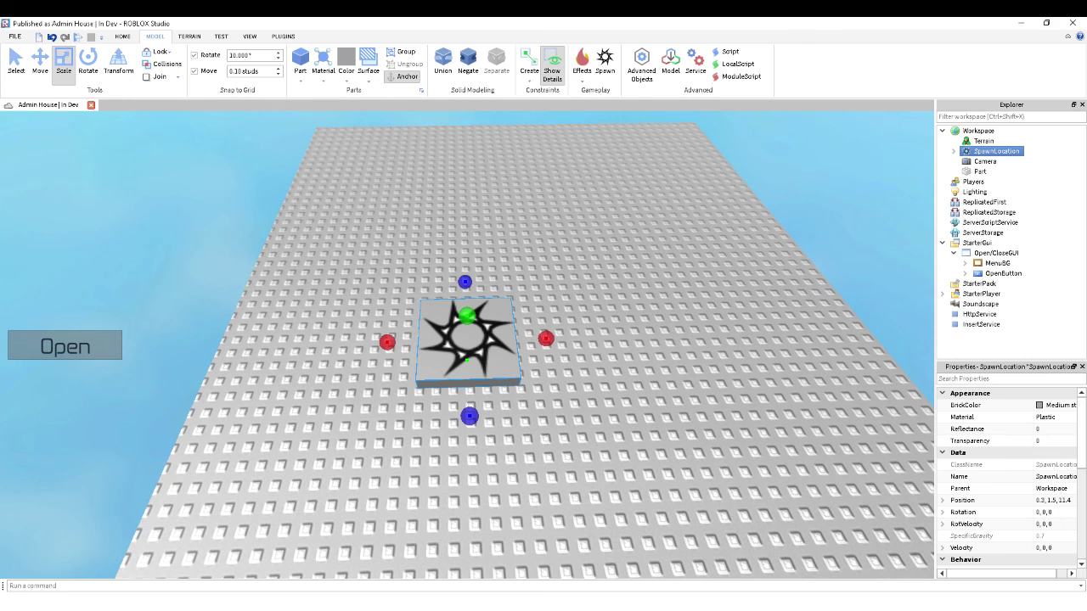
pyautogui.moveTo(93, 609)
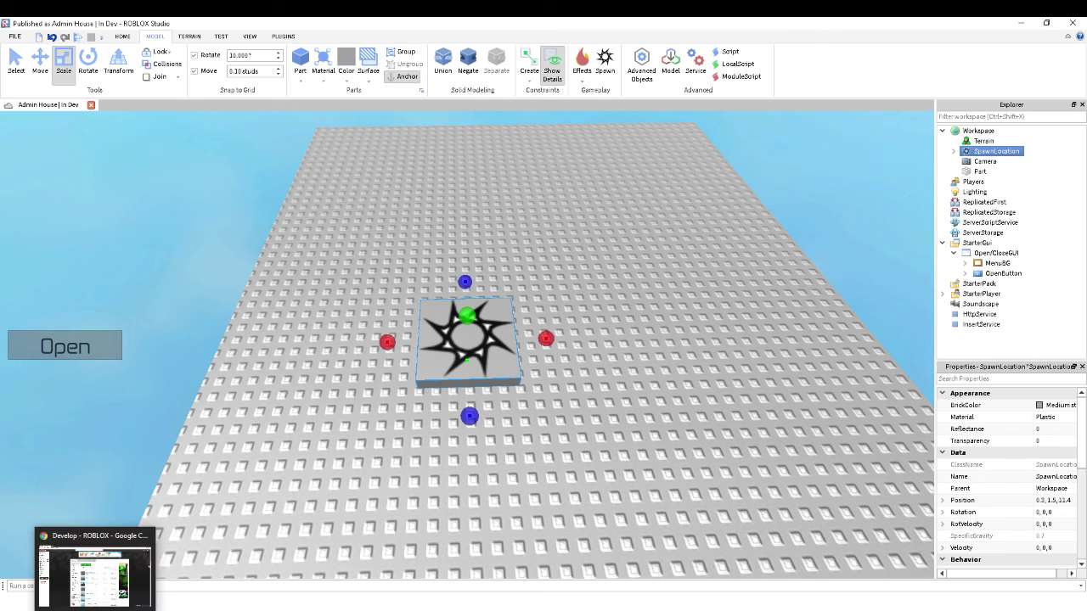
# Step: Open the Admin House | In Dev game page from the browser's Develop page
pyautogui.click(102, 571)
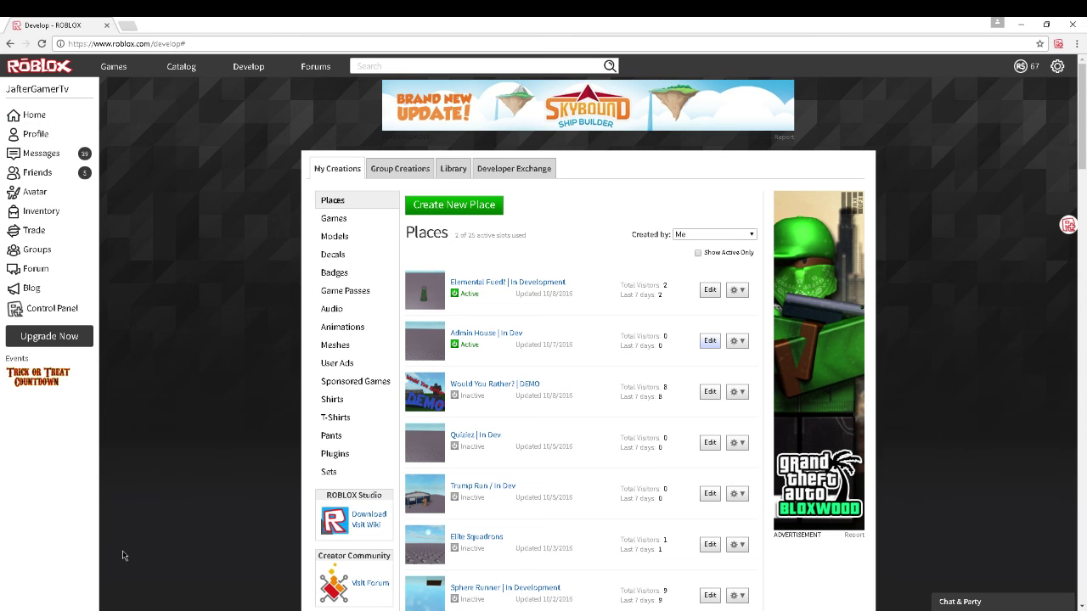
pyautogui.click(507, 334)
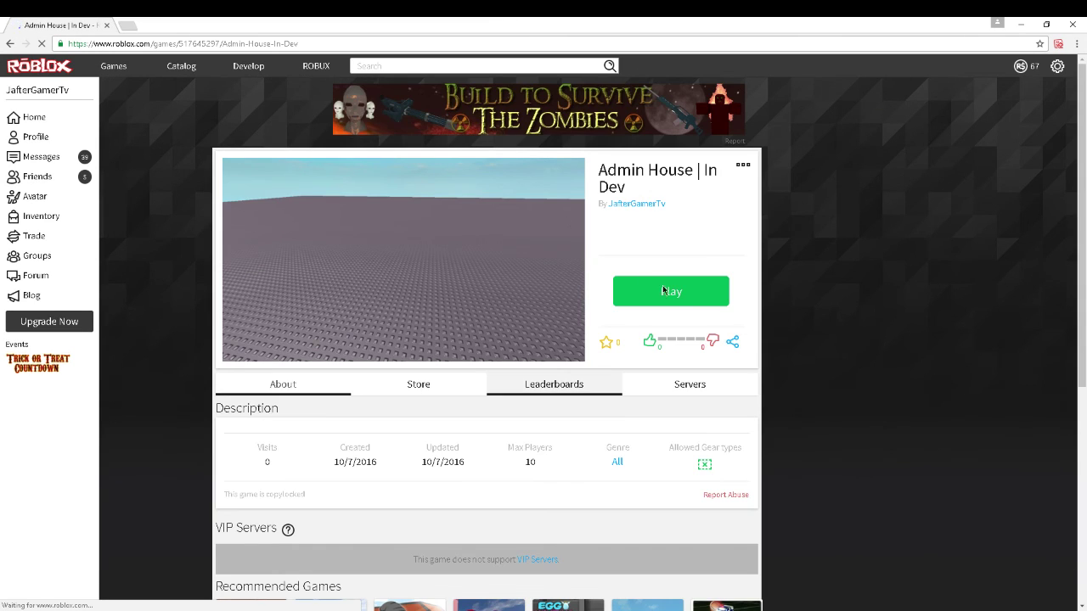
pyautogui.tripleClick(629, 203)
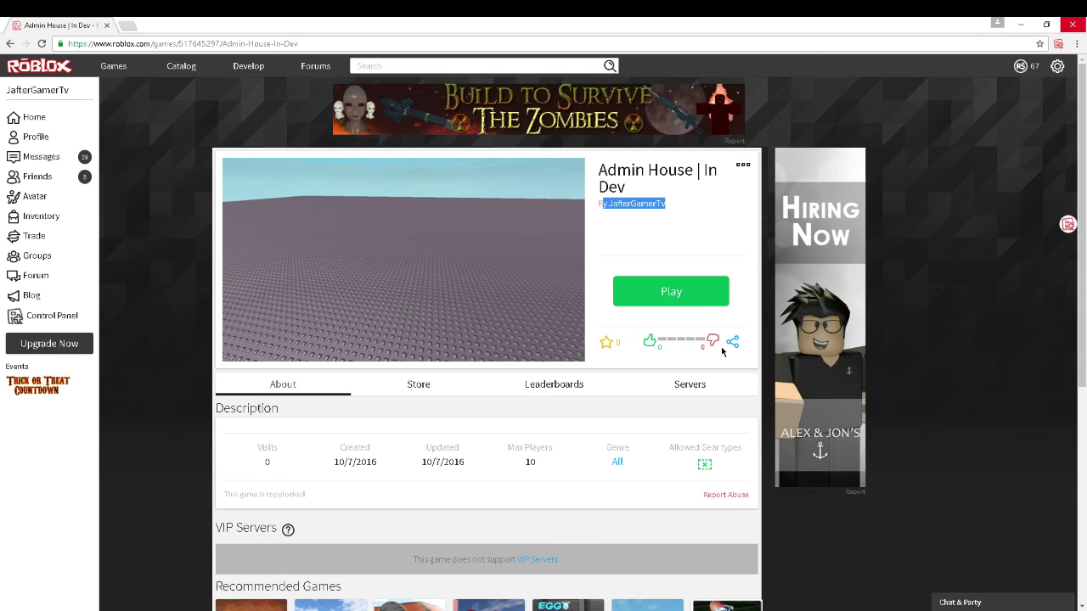
pyautogui.click(726, 231)
# Step: Launch the game with the Play button and close Roblox Studio
pyautogui.click(653, 293)
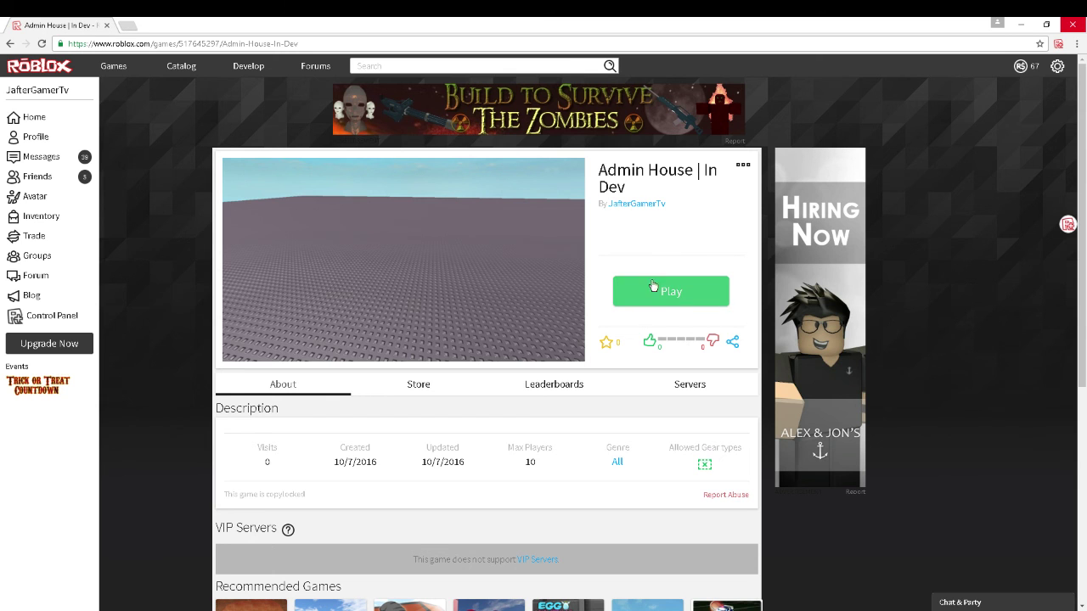
pyautogui.click(658, 299)
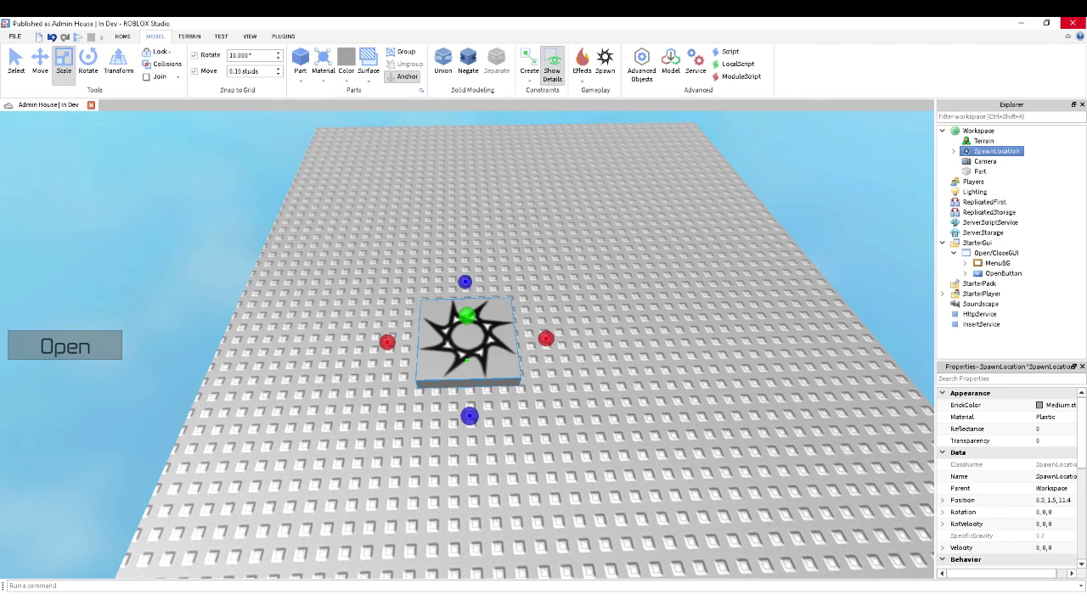
pyautogui.click(1072, 23)
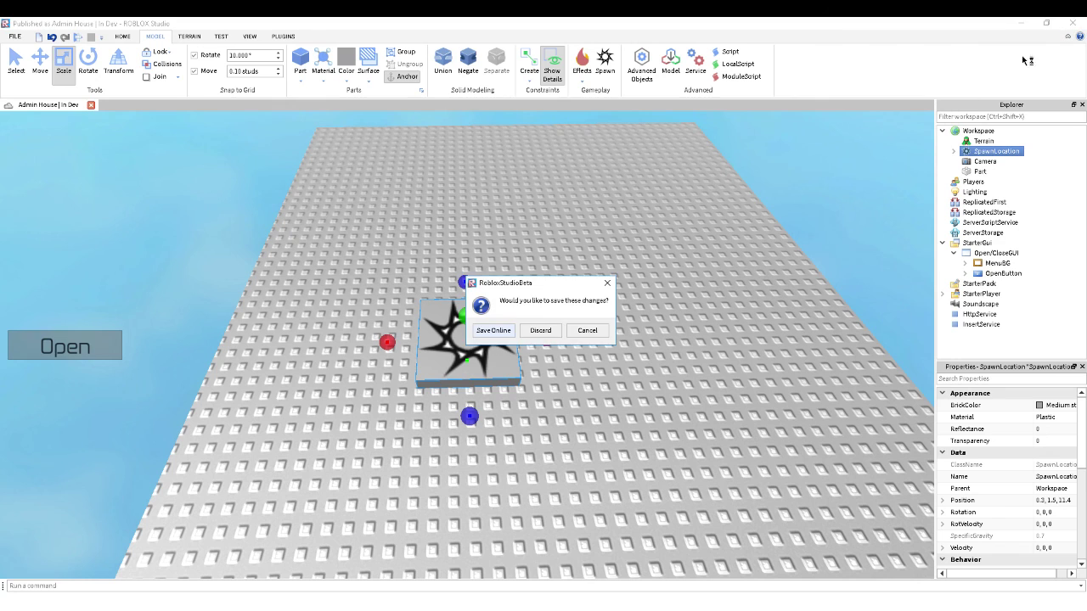
# Step: Choose Save Online when Studio asks whether to save the changes
pyautogui.click(508, 331)
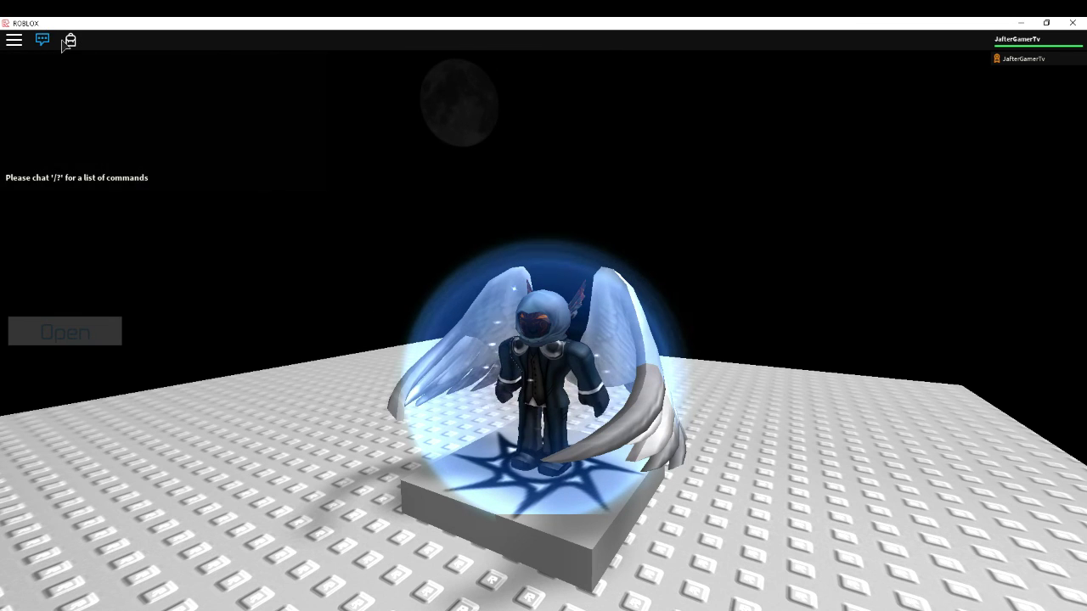
# Step: Toggle the Open/Close panel several times with the Open button and red X, then exit the game
pyautogui.moveTo(117, 184); pyautogui.dragTo(117, 318, button='right')
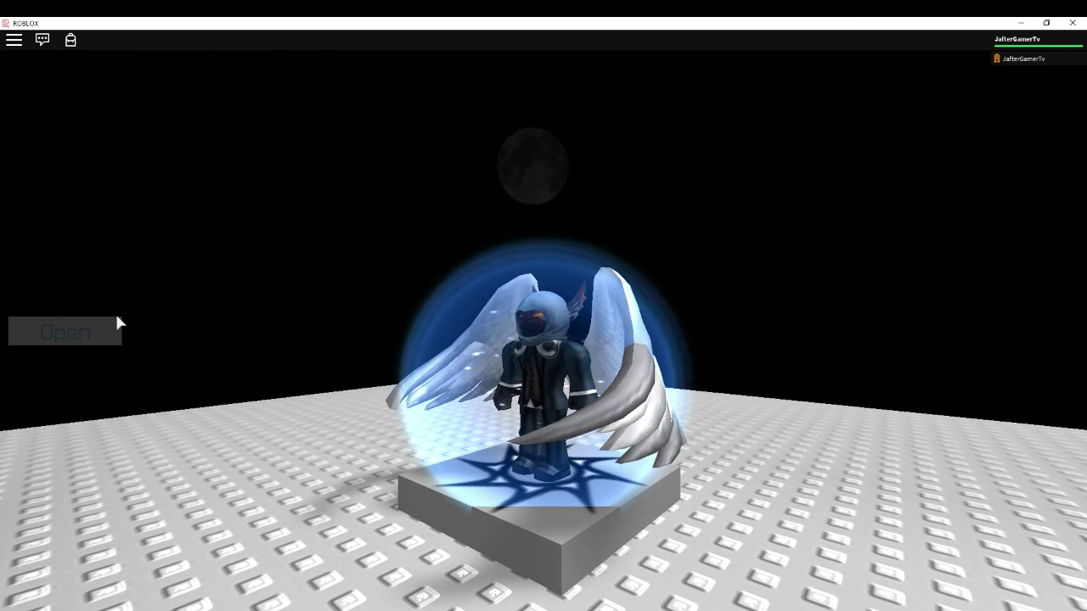
pyautogui.click(117, 323)
pyautogui.moveTo(557, 248); pyautogui.dragTo(555, 249, button='right')
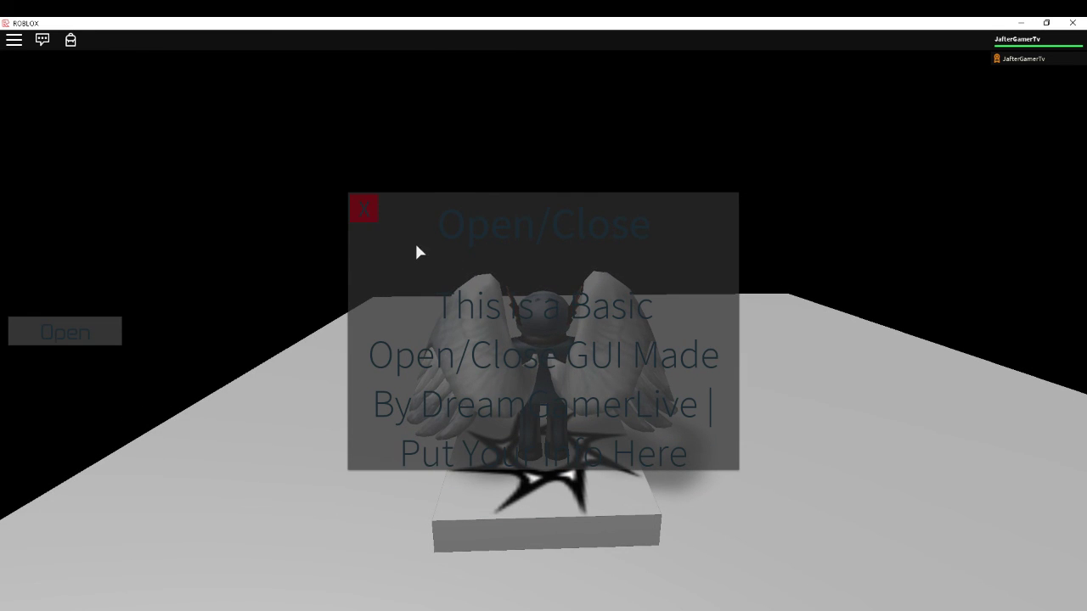
pyautogui.click(364, 207)
pyautogui.moveTo(376, 206); pyautogui.dragTo(314, 255, button='right')
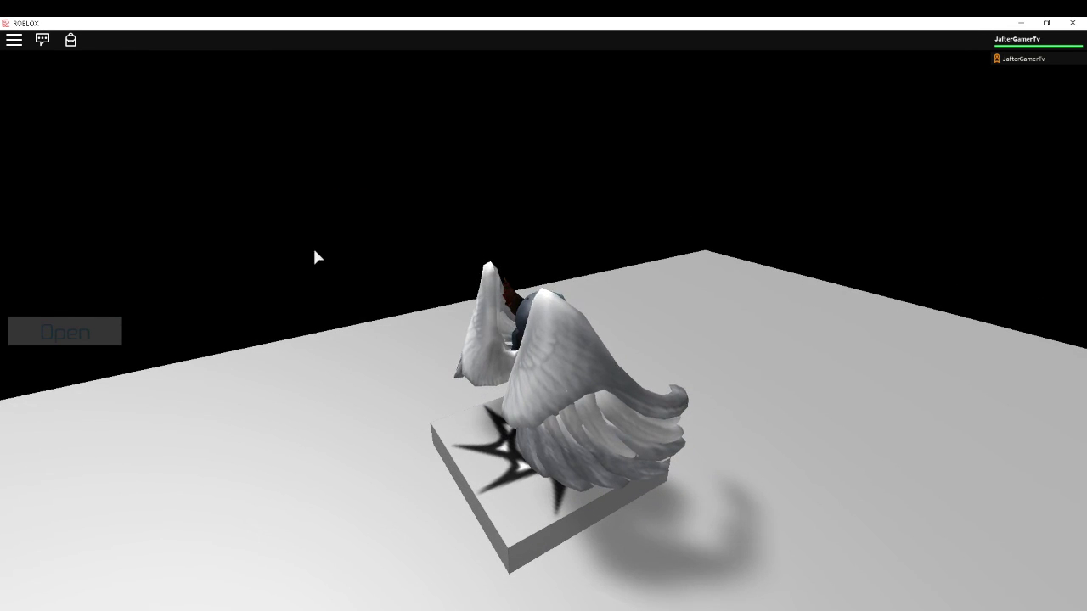
pyautogui.click(110, 328)
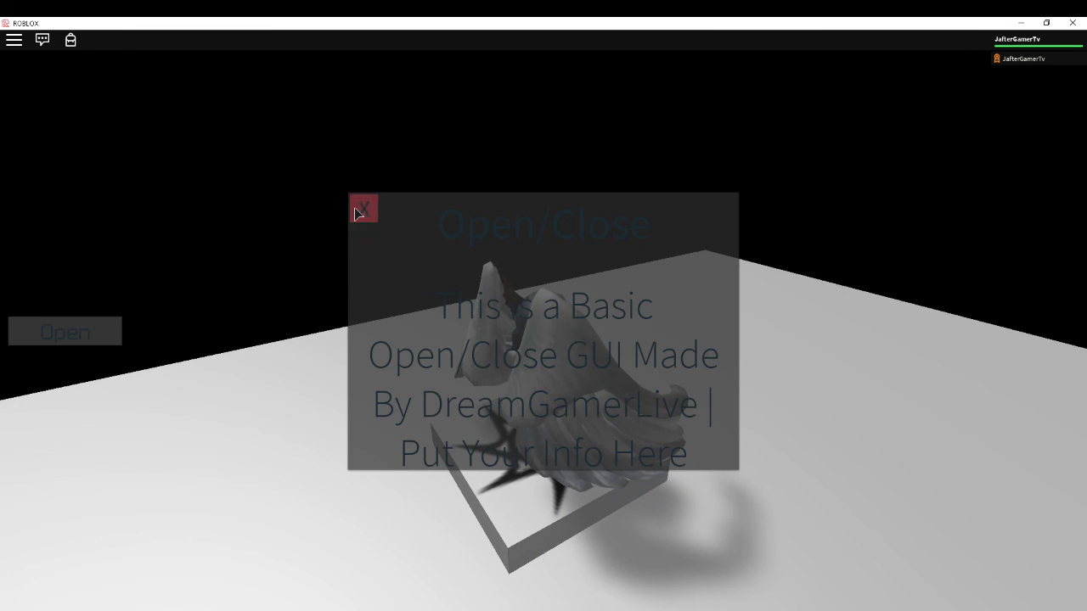
pyautogui.click(360, 211)
pyautogui.click(114, 332)
pyautogui.click(1072, 23)
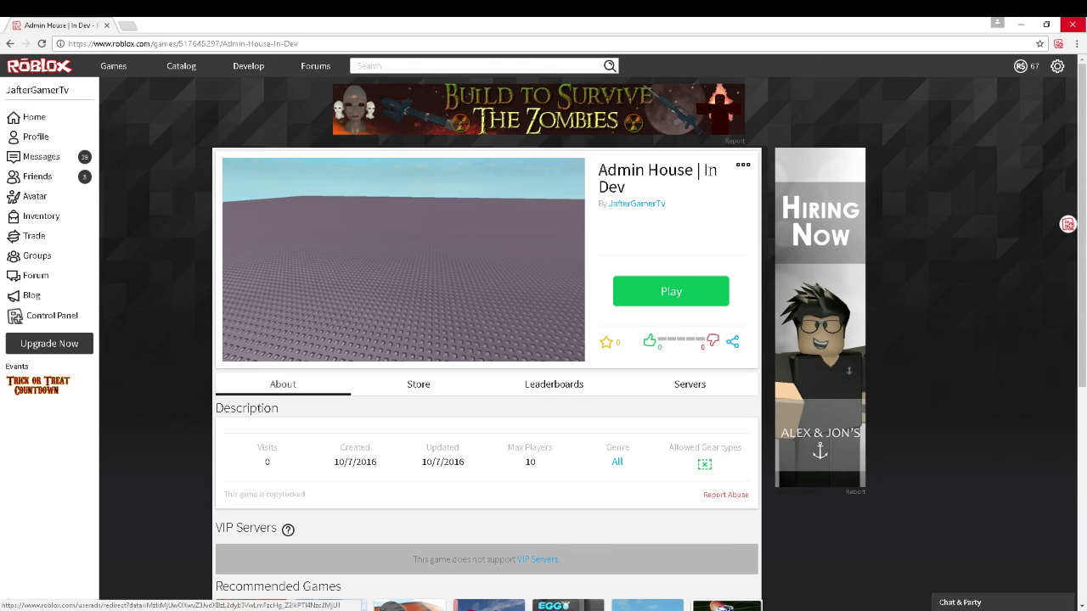
# Step: Choose Edit from the Admin House | In Dev game's '...' menu
pyautogui.click(741, 169)
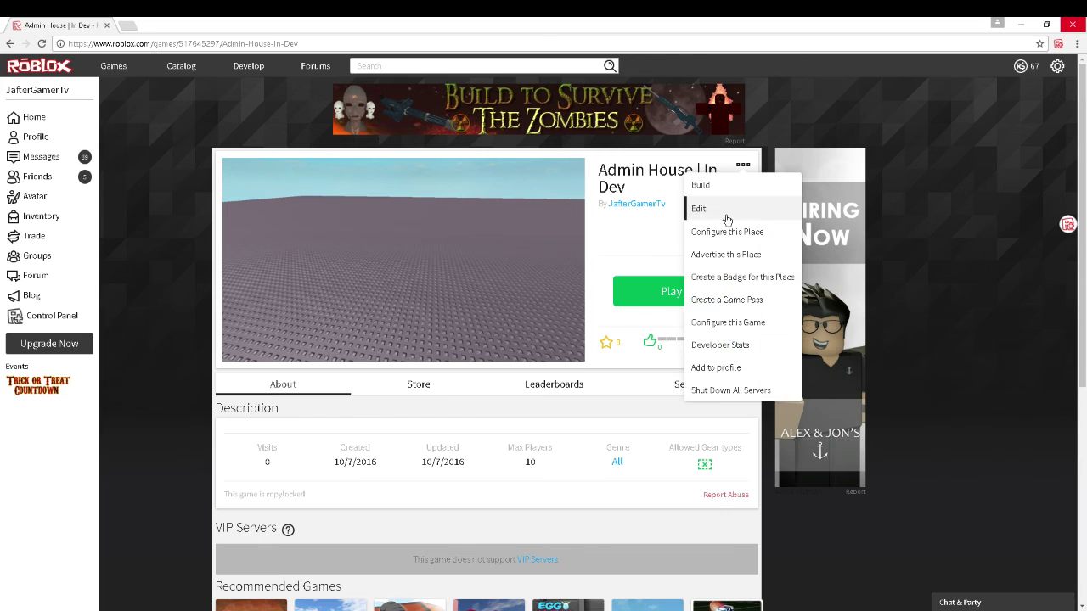
pyautogui.click(715, 206)
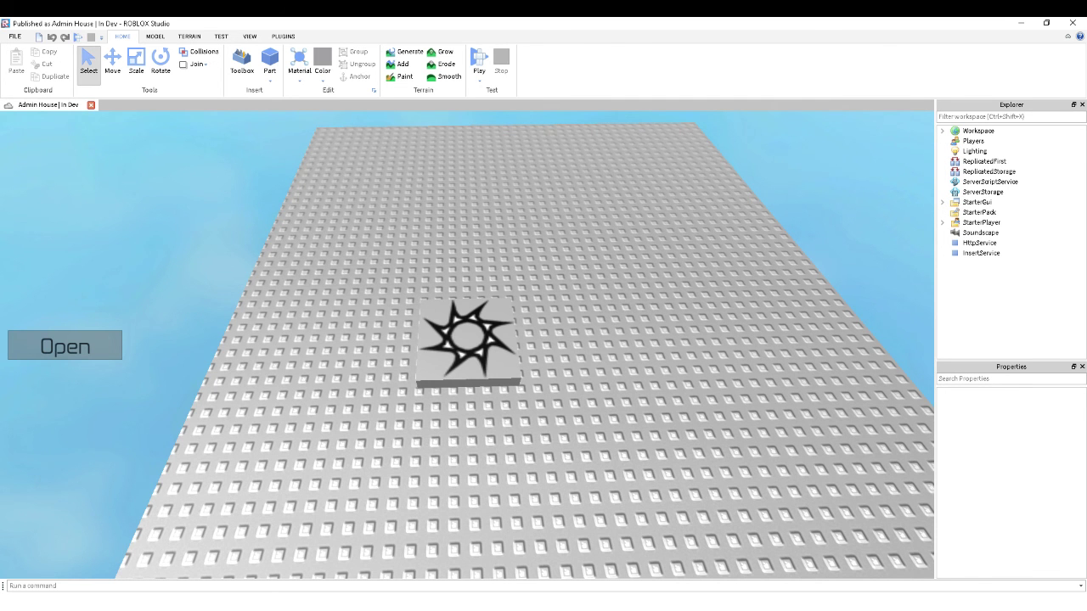
# Step: Turn the Visible property back on for MenuBG under StarterGui > Open/CloseGUI
pyautogui.moveTo(480, 297); pyautogui.dragTo(468, 320, button='right')
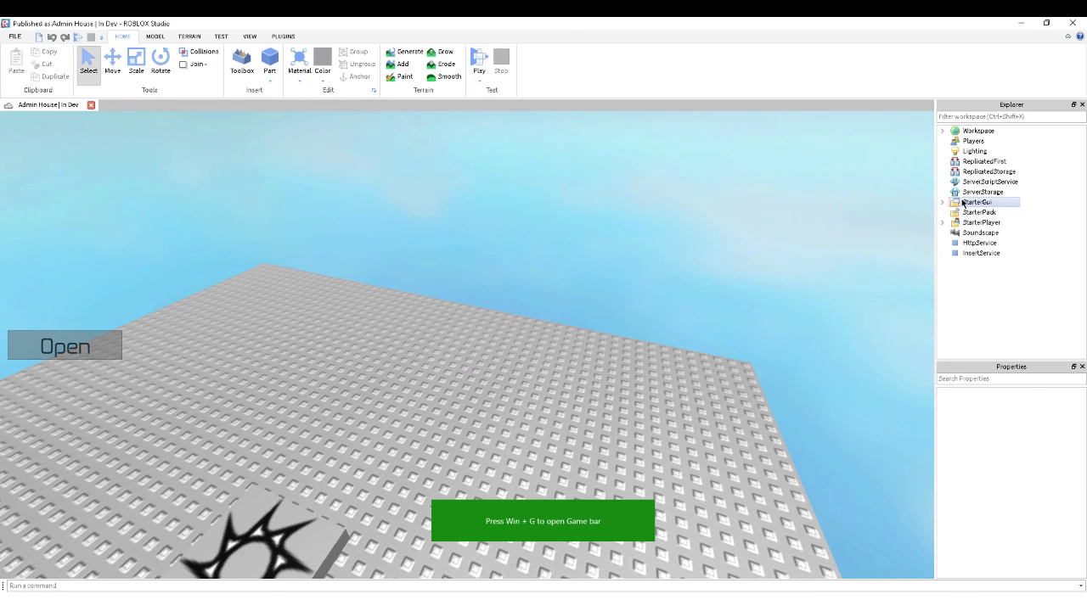
pyautogui.click(941, 203)
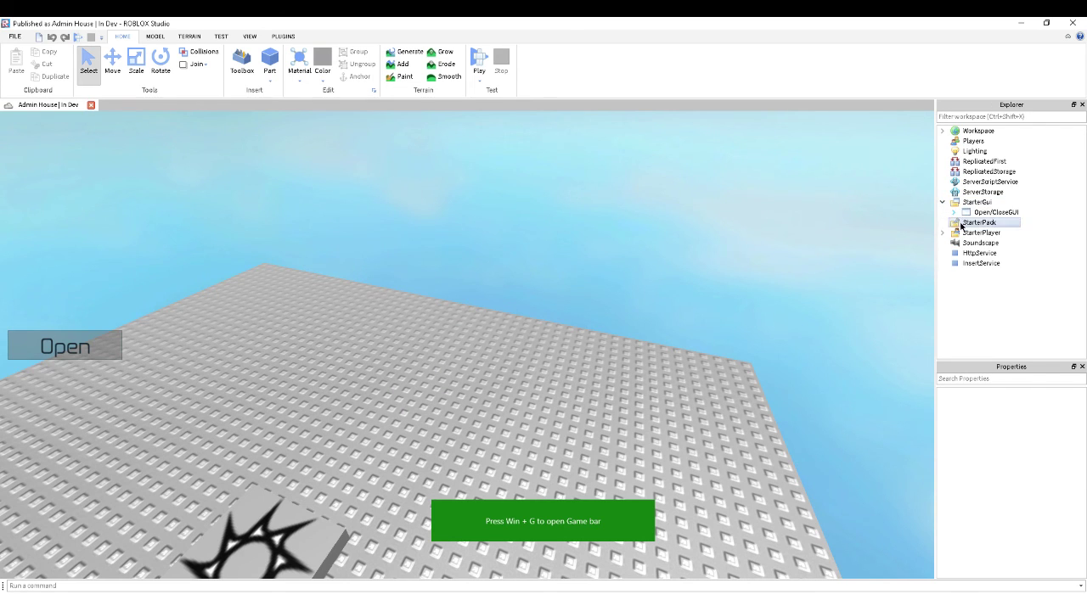
pyautogui.click(953, 212)
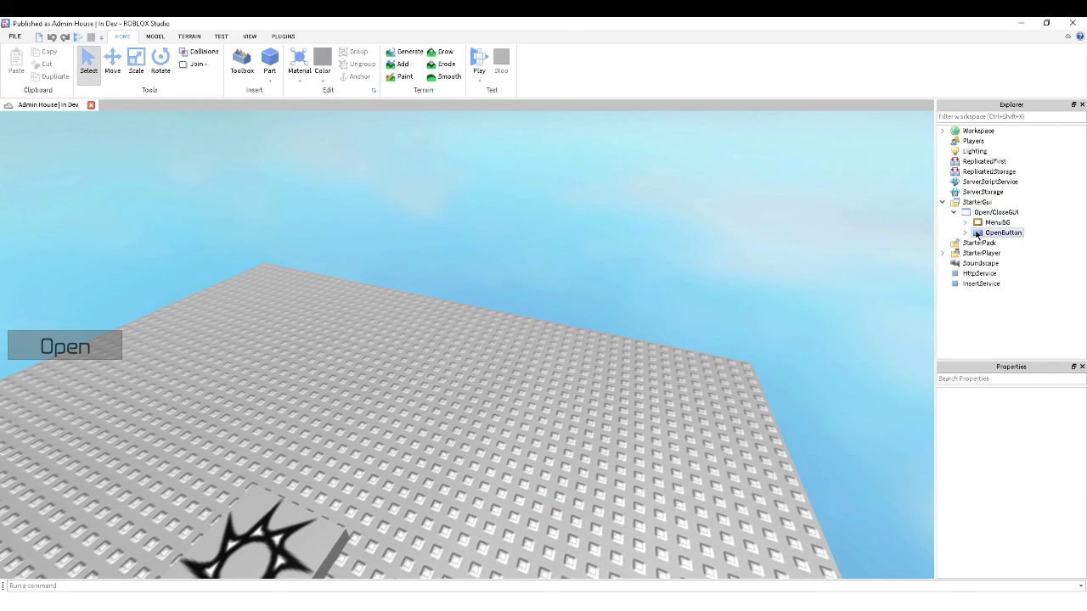
pyautogui.click(998, 223)
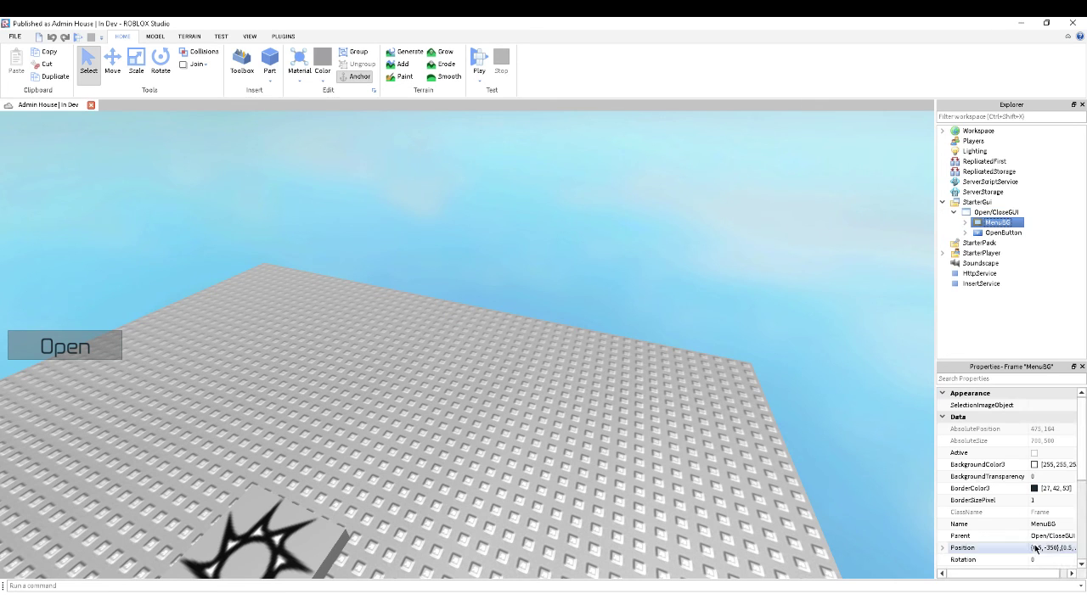
pyautogui.scroll(-5, 1036, 541)
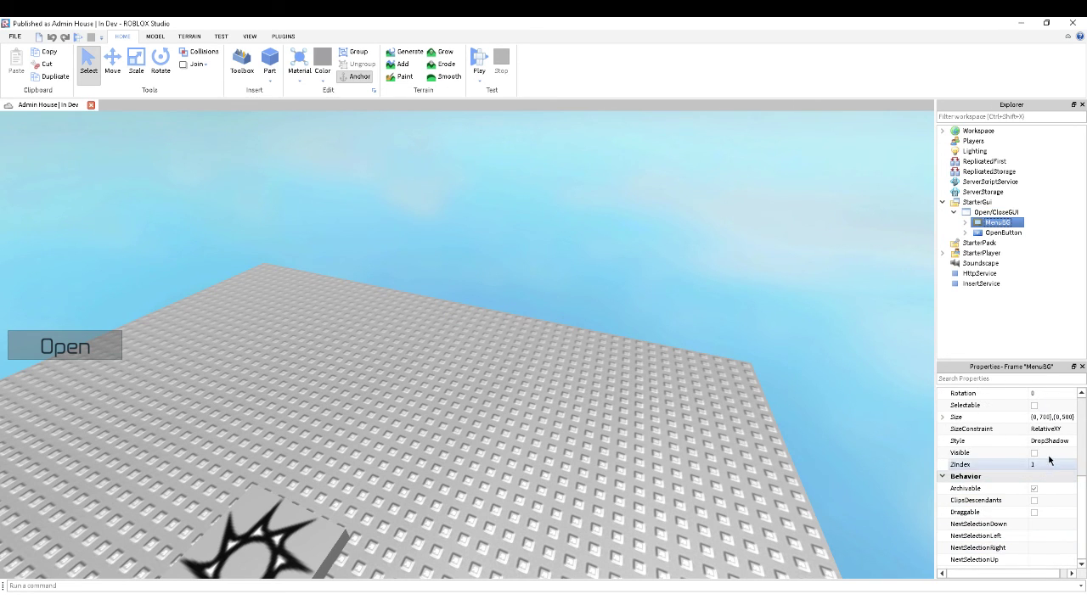
pyautogui.click(1036, 454)
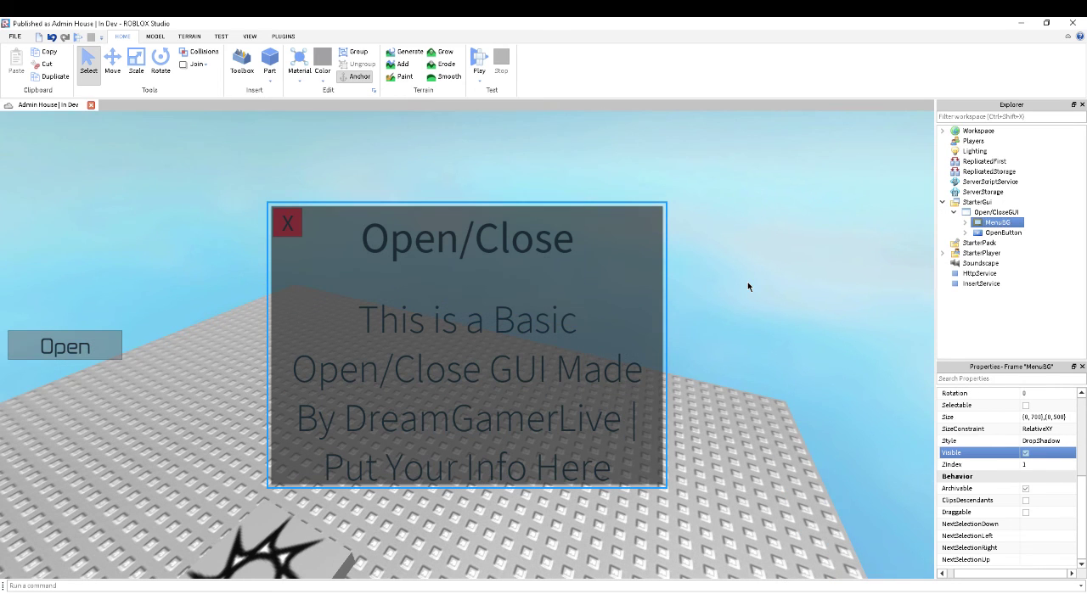
pyautogui.moveTo(739, 230); pyautogui.dragTo(743, 246, button='right')
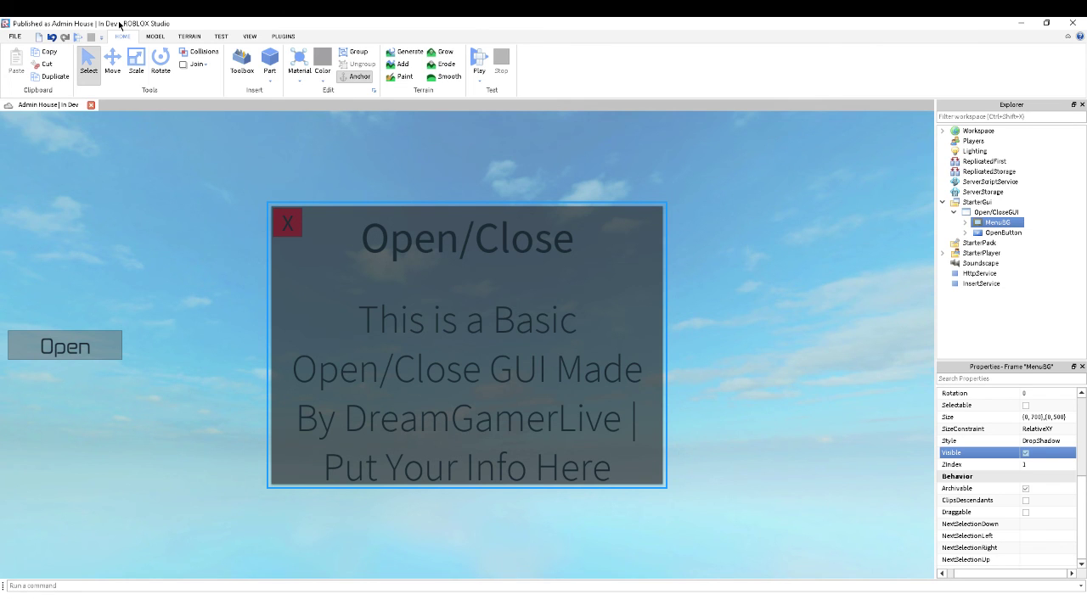
pyautogui.hotkey('alt', 'Tab')
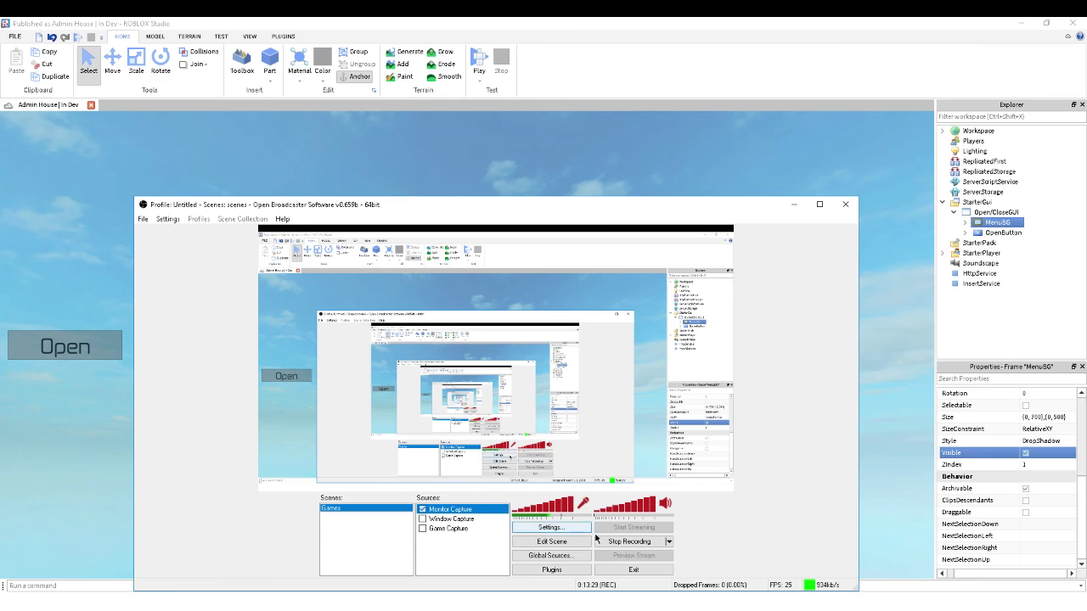